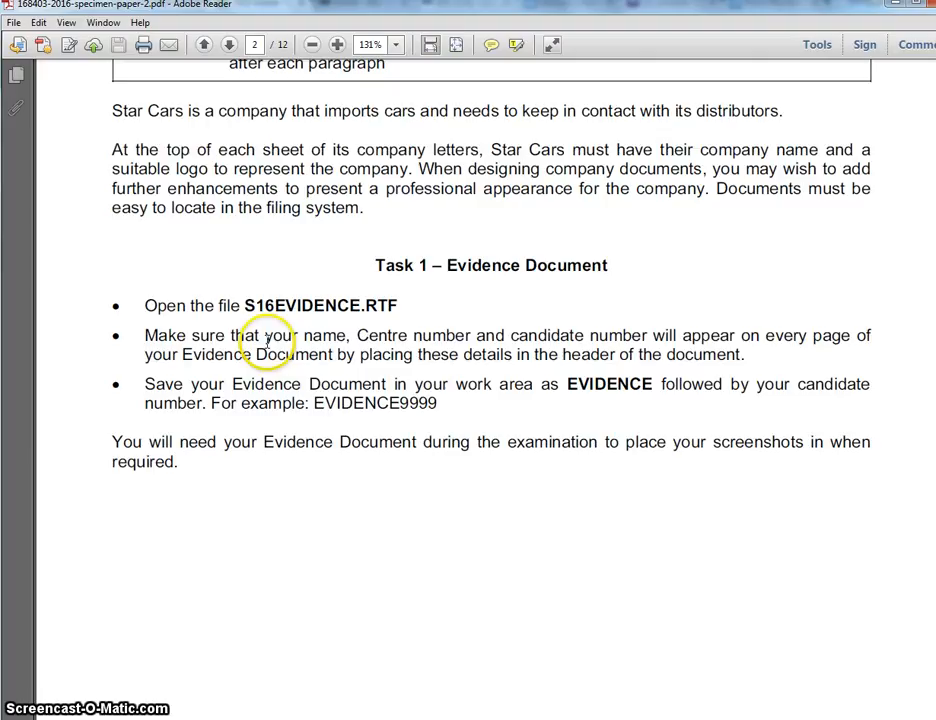
Open the Task 2 source file S16PORT from the 0417_2_SourceFiles folder in Word and enable it for editing
{"action": "scroll", "coordinate": [267, 342], "scroll_direction": "down", "scroll_amount": 3}
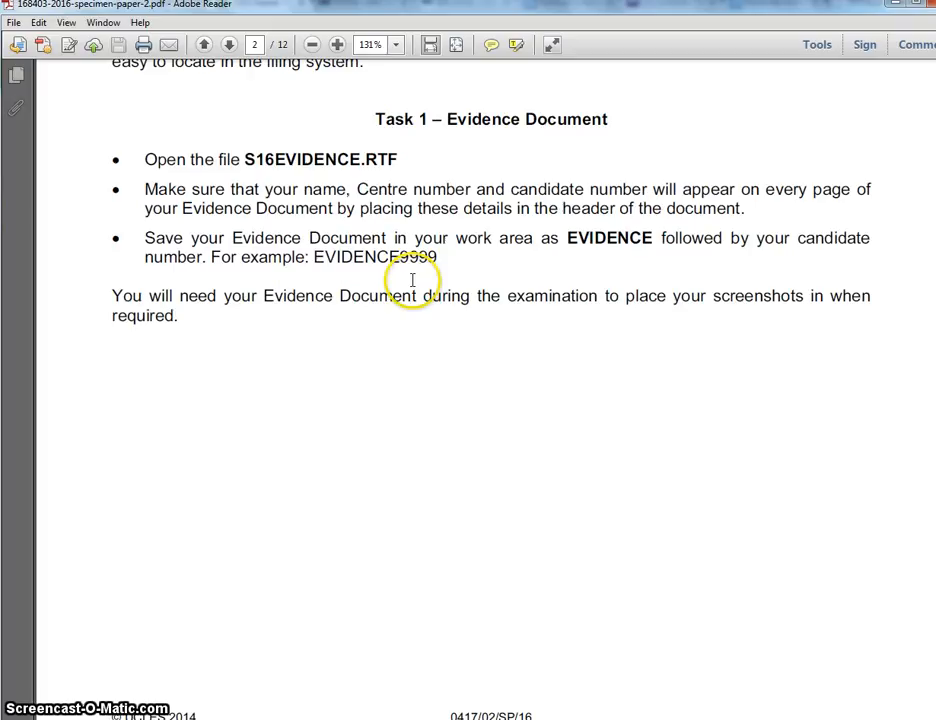
{"action": "scroll", "coordinate": [412, 280], "scroll_direction": "down", "scroll_amount": 10}
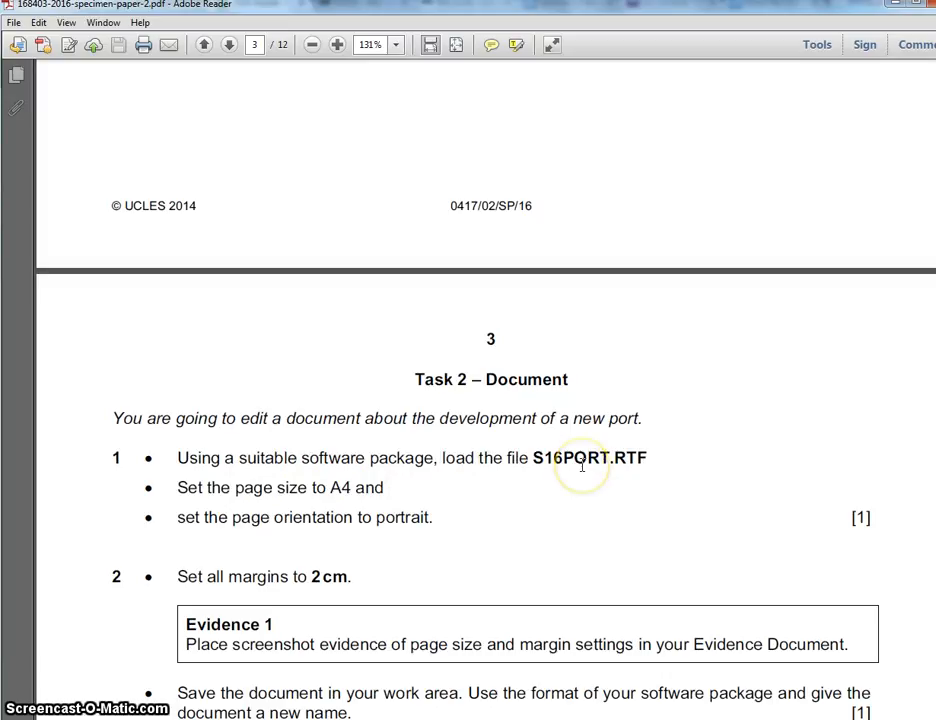
{"action": "key", "text": "alt+Tab"}
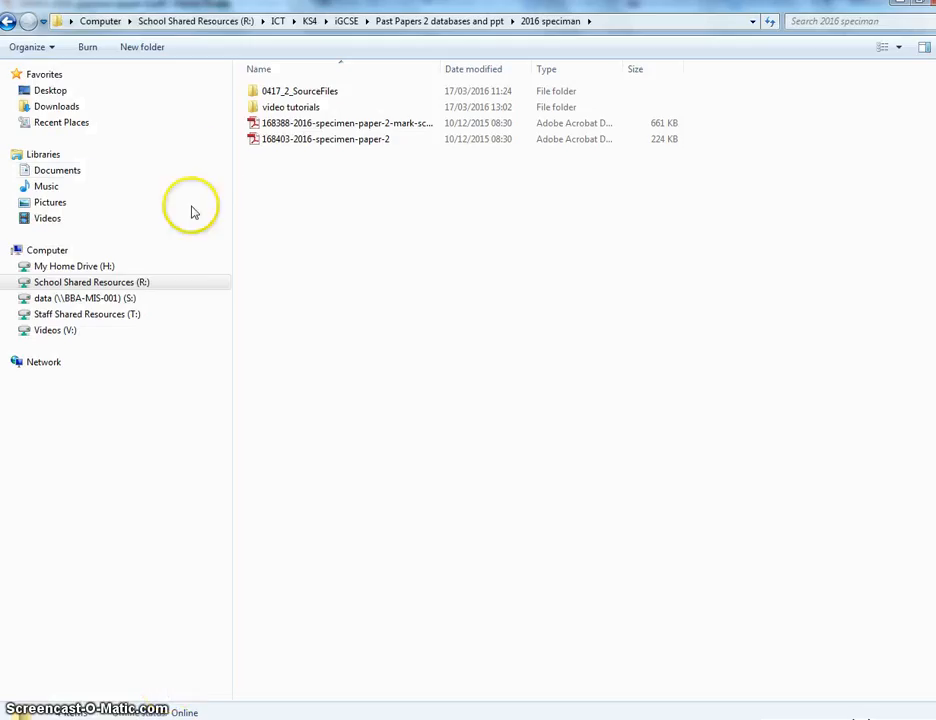
{"action": "double_click", "coordinate": [268, 90]}
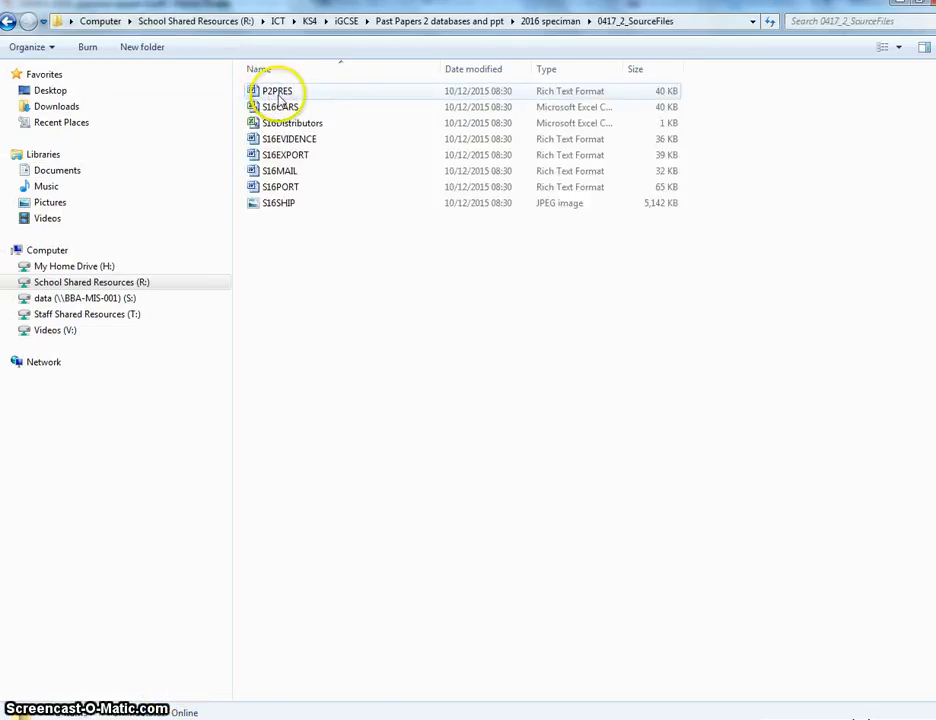
{"action": "double_click", "coordinate": [296, 189]}
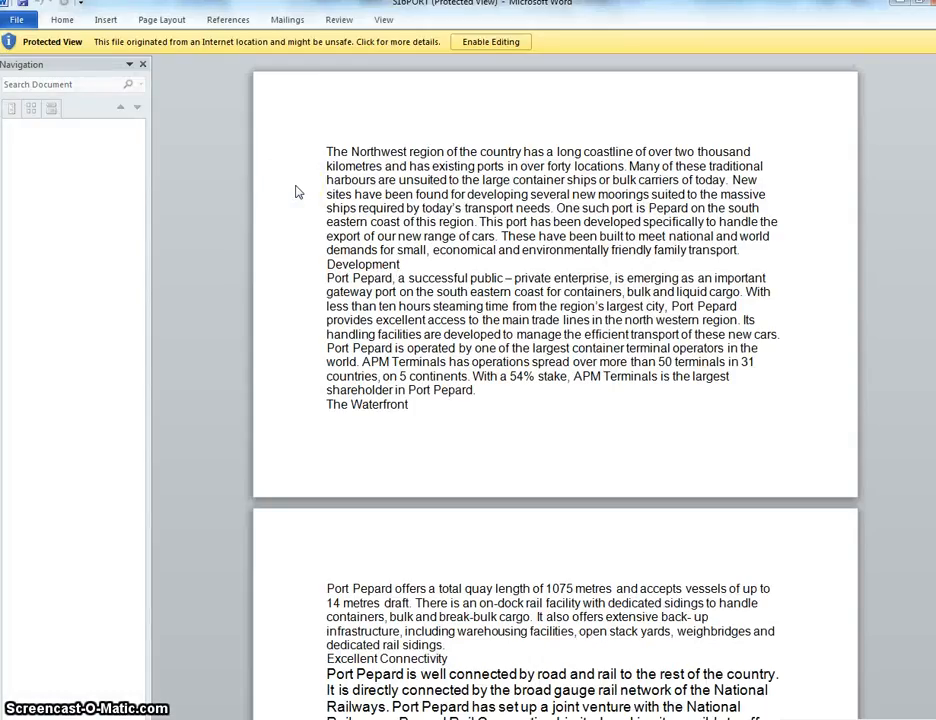
{"action": "left_click", "coordinate": [475, 46]}
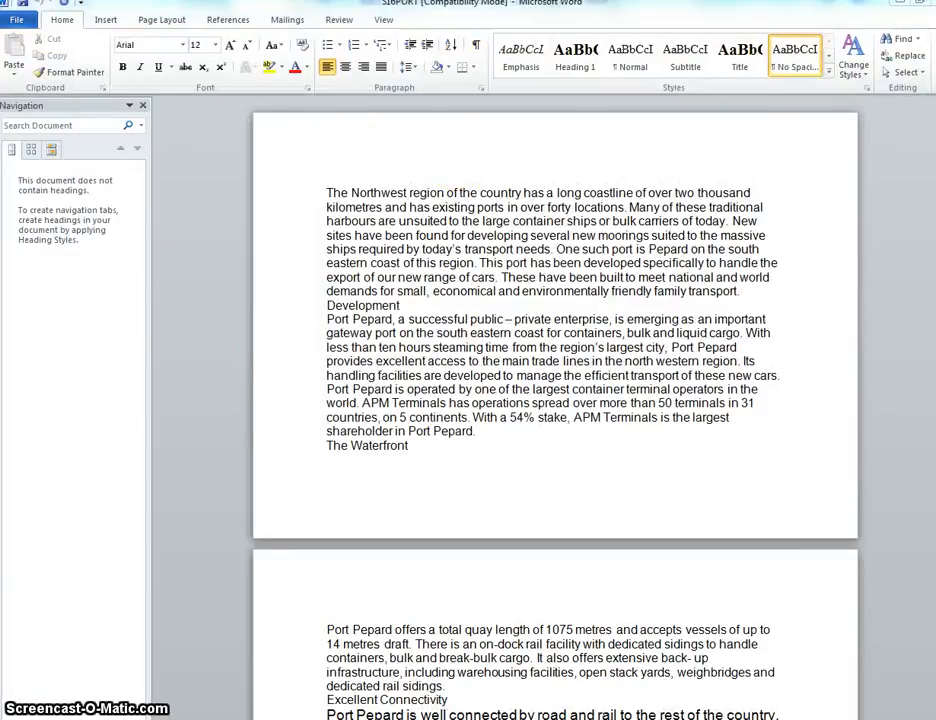
Check the Task 2 page requirements in the specimen paper and set the S16PORT document's orientation to portrait
{"action": "key", "text": "alt+Tab"}
{"action": "key", "text": "alt+Tab"}
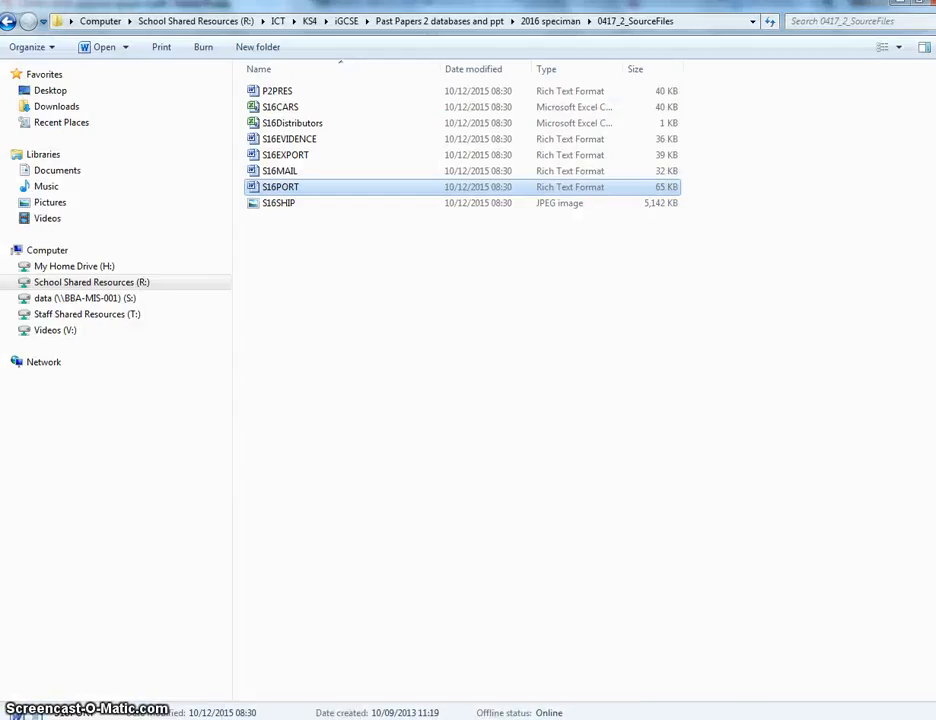
{"action": "key", "text": "alt+Tab"}
{"action": "key", "text": "alt+Tab"}
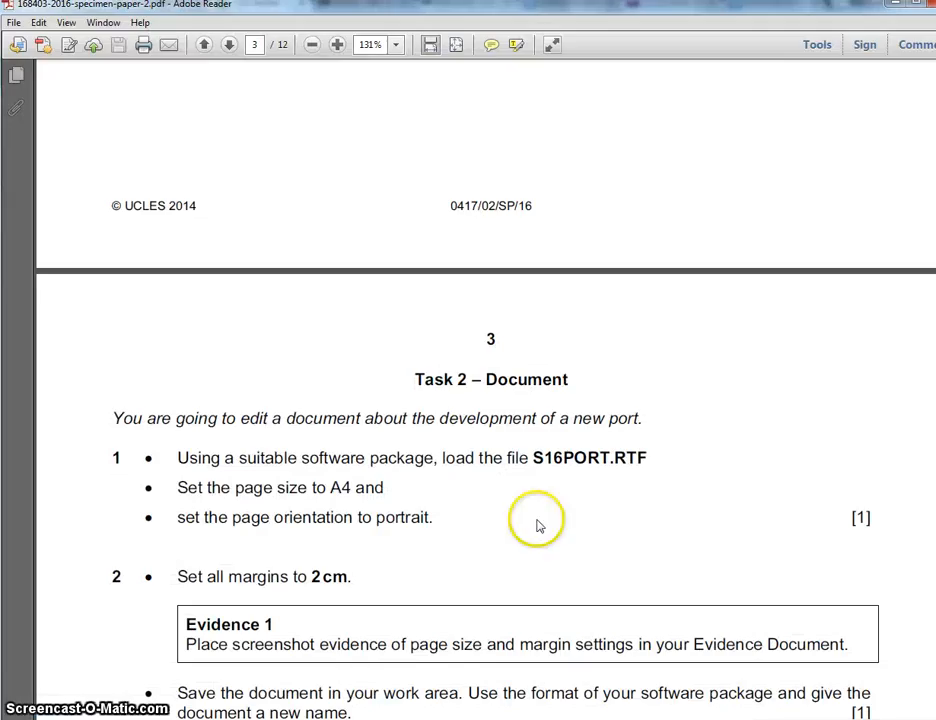
{"action": "scroll", "coordinate": [536, 525], "scroll_direction": "down", "scroll_amount": 2}
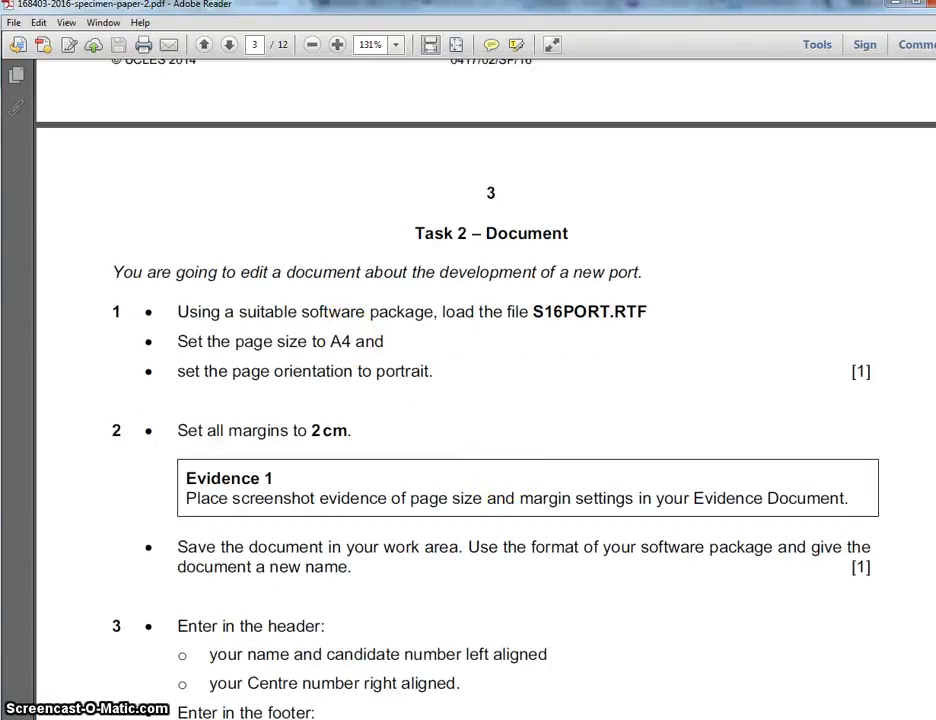
{"action": "key", "text": "alt+Tab"}
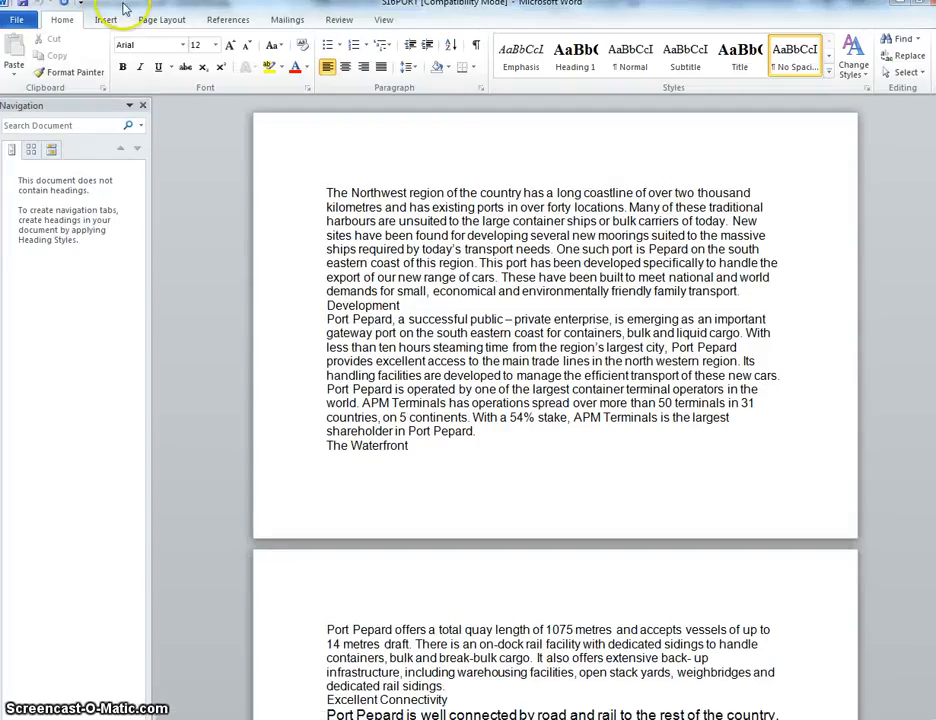
{"action": "left_click", "coordinate": [148, 20]}
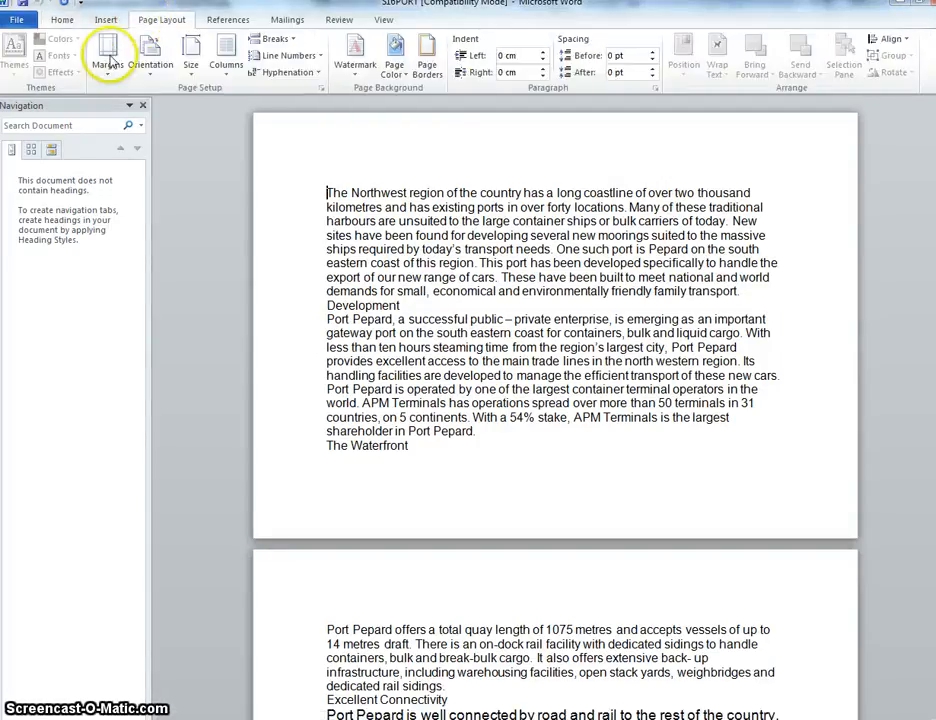
{"action": "left_click", "coordinate": [151, 76]}
{"action": "left_click", "coordinate": [172, 99]}
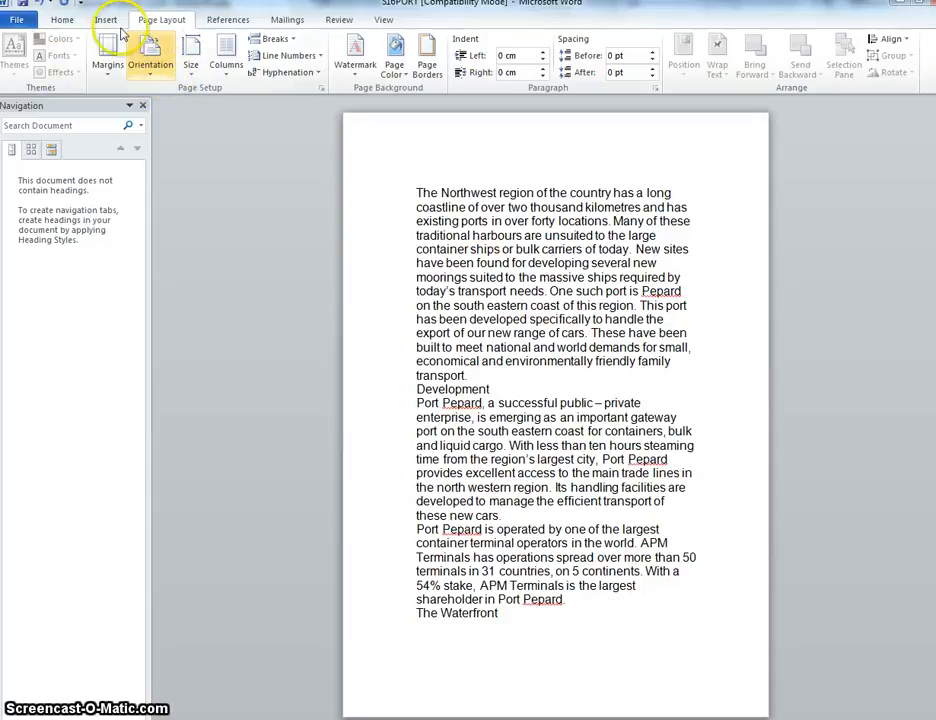
Set the S16PORT document's page size to A4 (21 cm x 29.7 cm)
{"action": "left_click", "coordinate": [65, 21]}
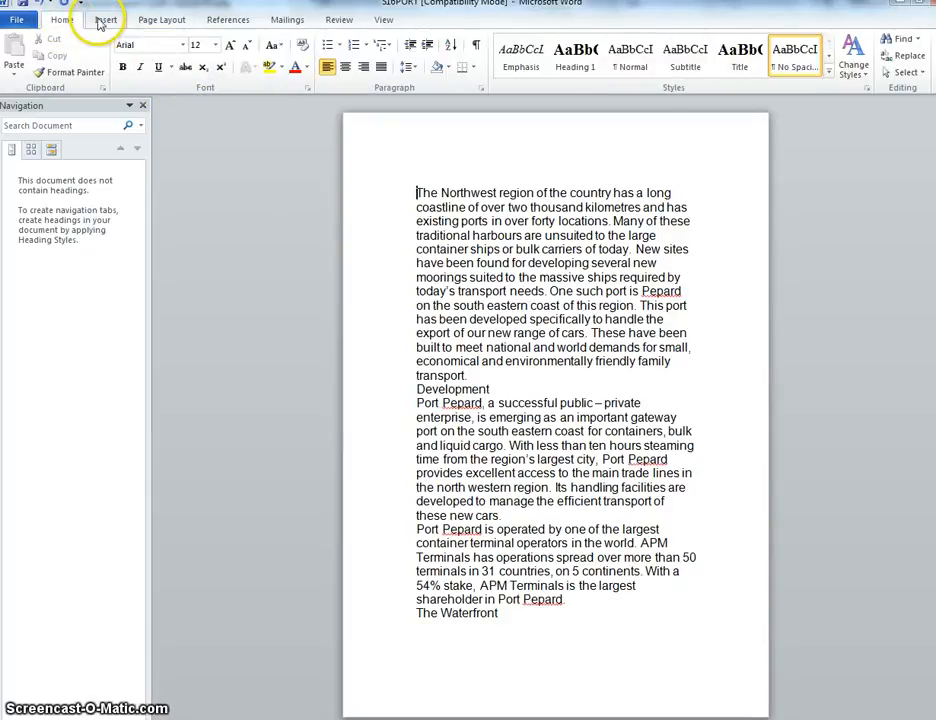
{"action": "left_click", "coordinate": [158, 20]}
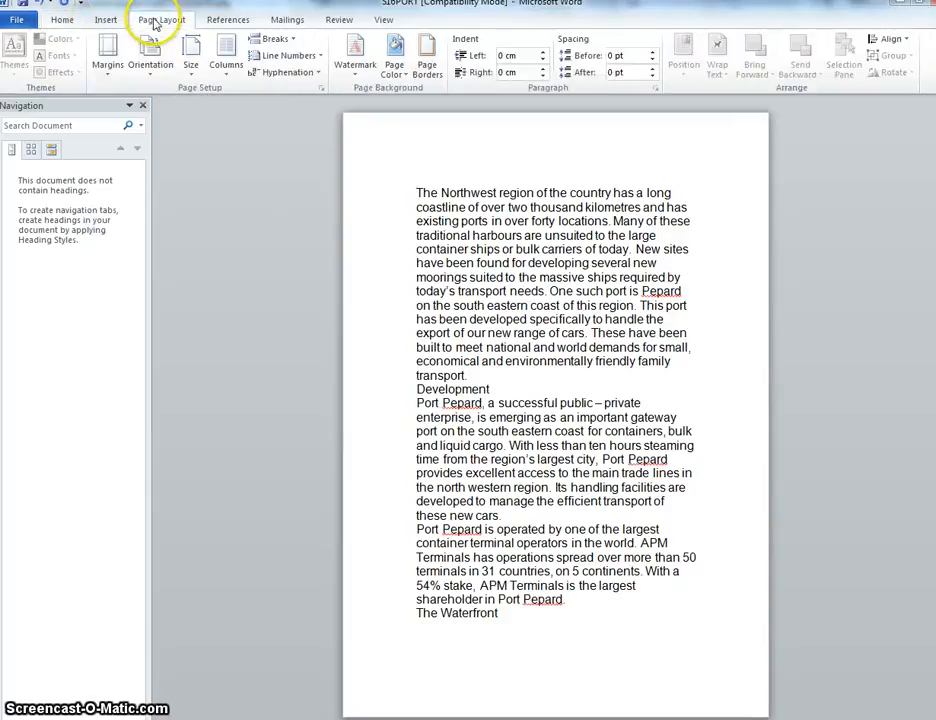
{"action": "left_click", "coordinate": [195, 73]}
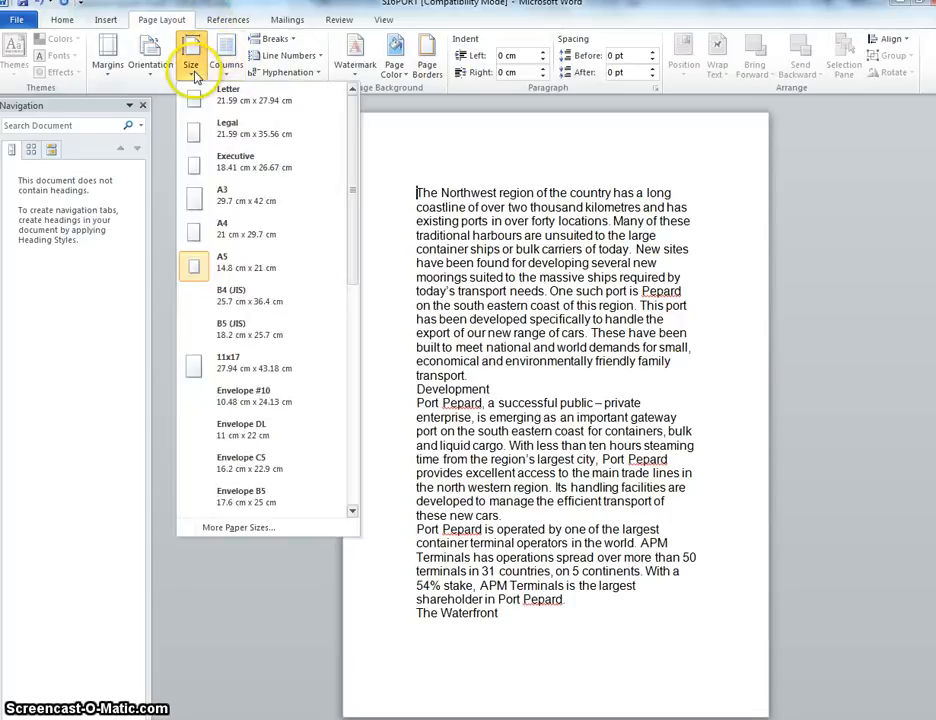
{"action": "left_click", "coordinate": [249, 237]}
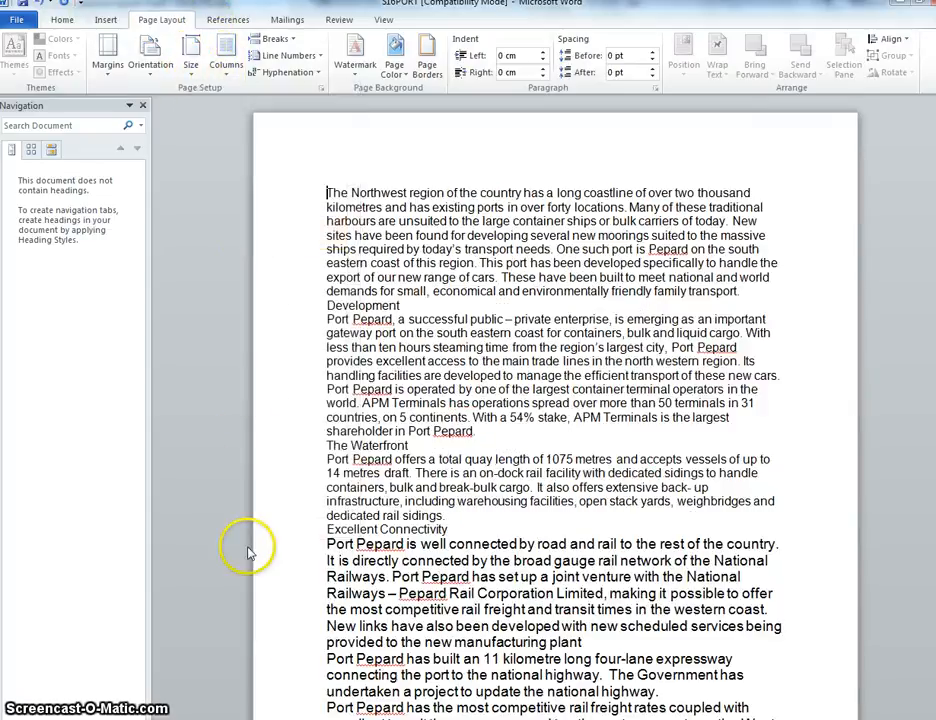
{"action": "key", "text": "alt+Tab"}
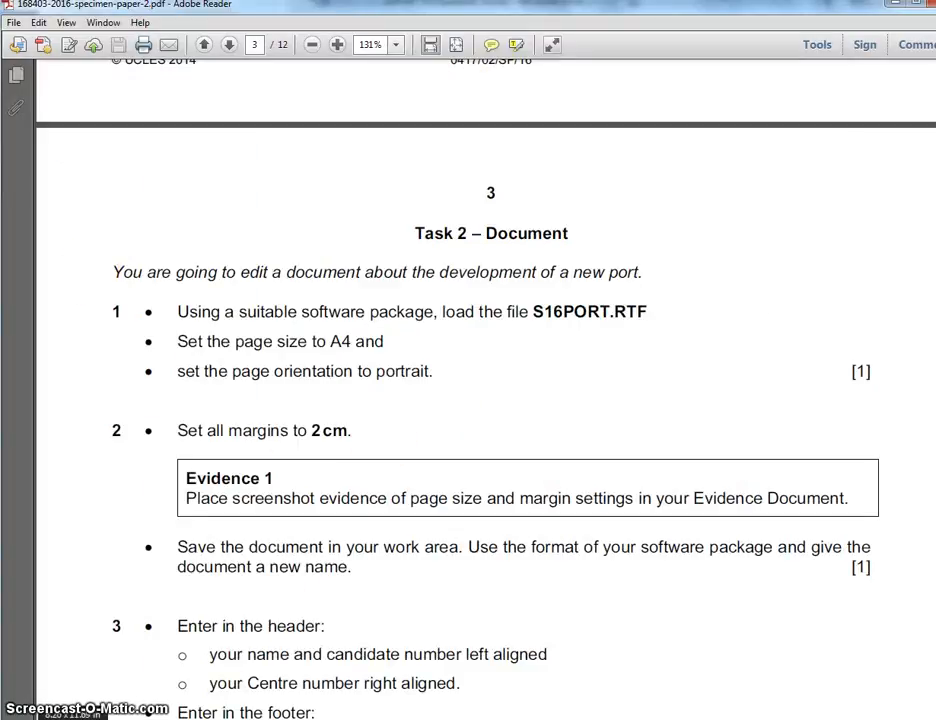
{"action": "key", "text": "alt+Tab"}
{"action": "left_click", "coordinate": [116, 76]}
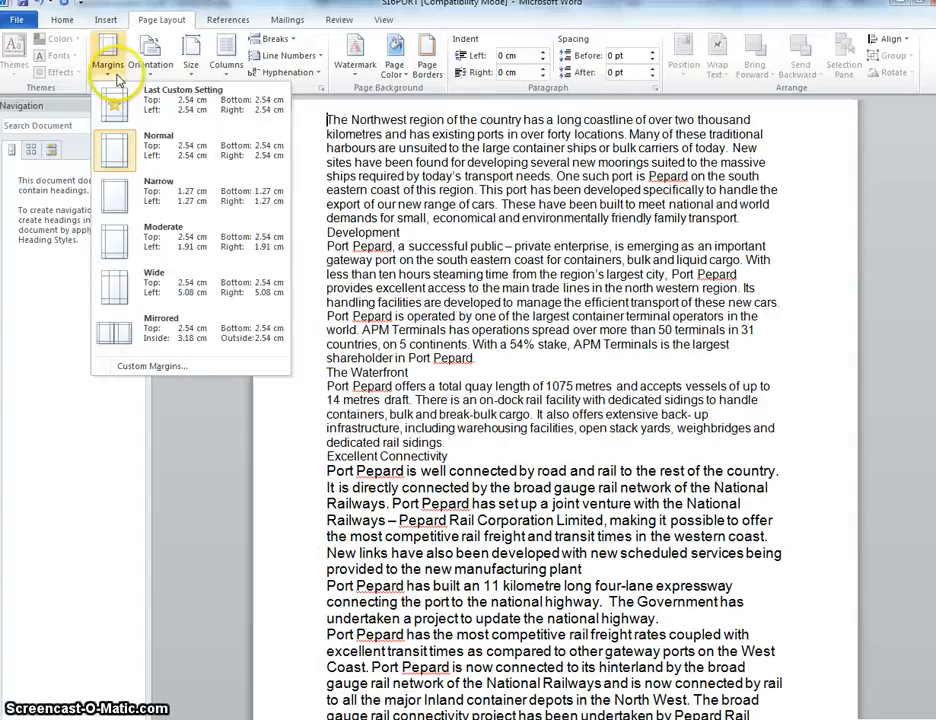
{"action": "left_click", "coordinate": [157, 368]}
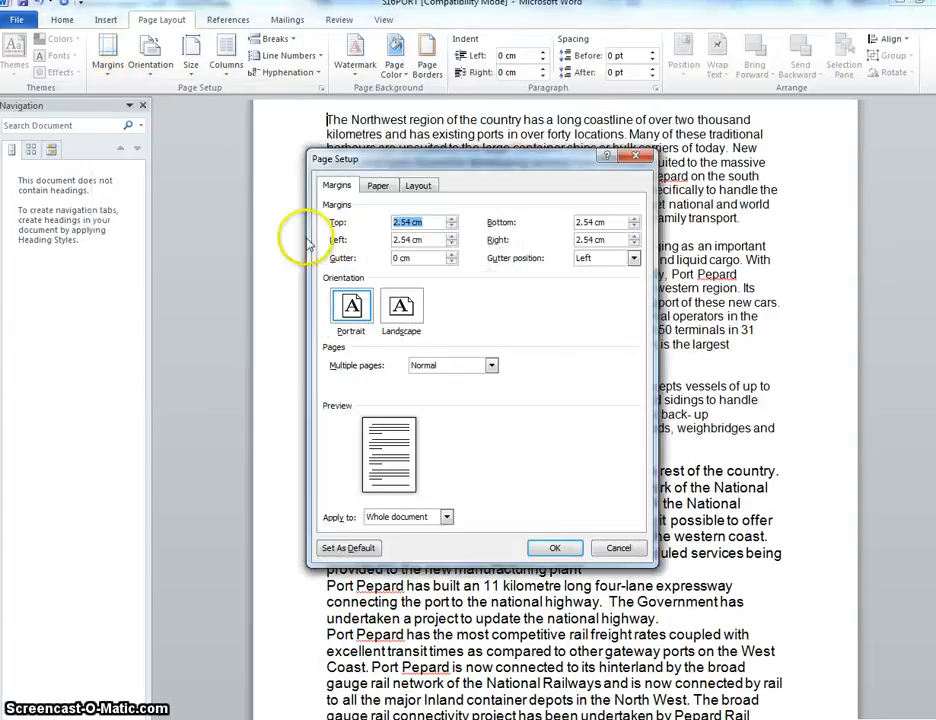
{"action": "left_click", "coordinate": [452, 228]}
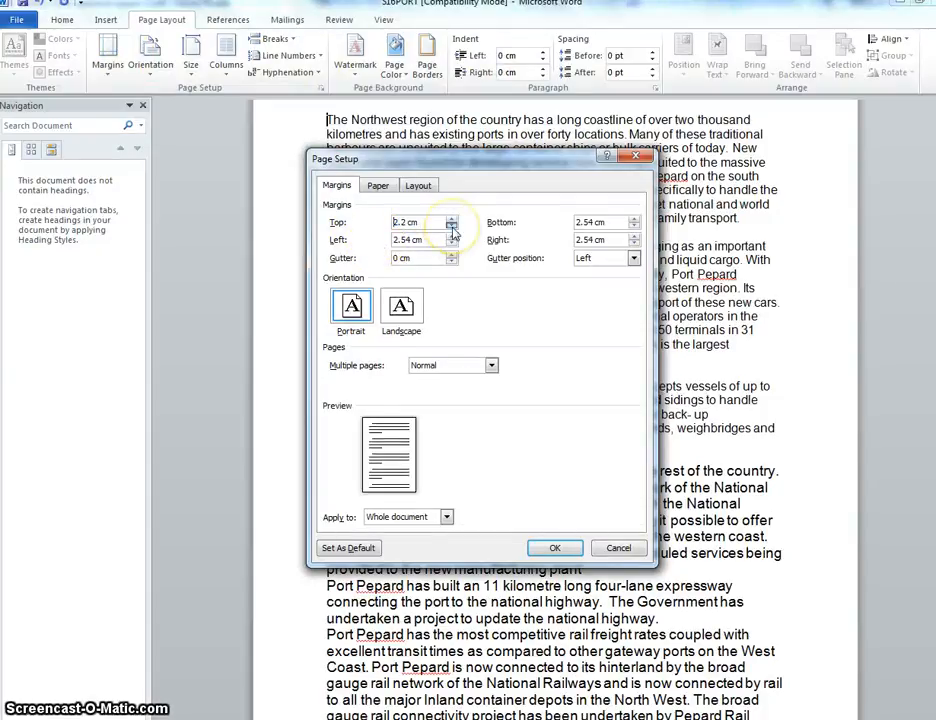
{"action": "left_click", "coordinate": [452, 231]}
{"action": "left_click", "coordinate": [452, 231]}
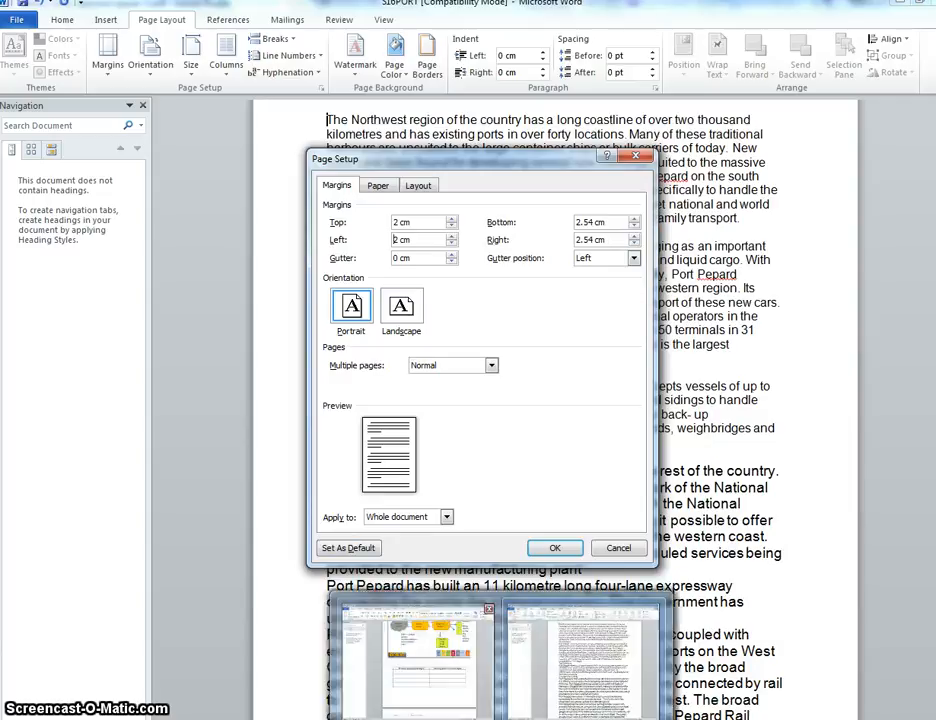
{"action": "left_click", "coordinate": [500, 718]}
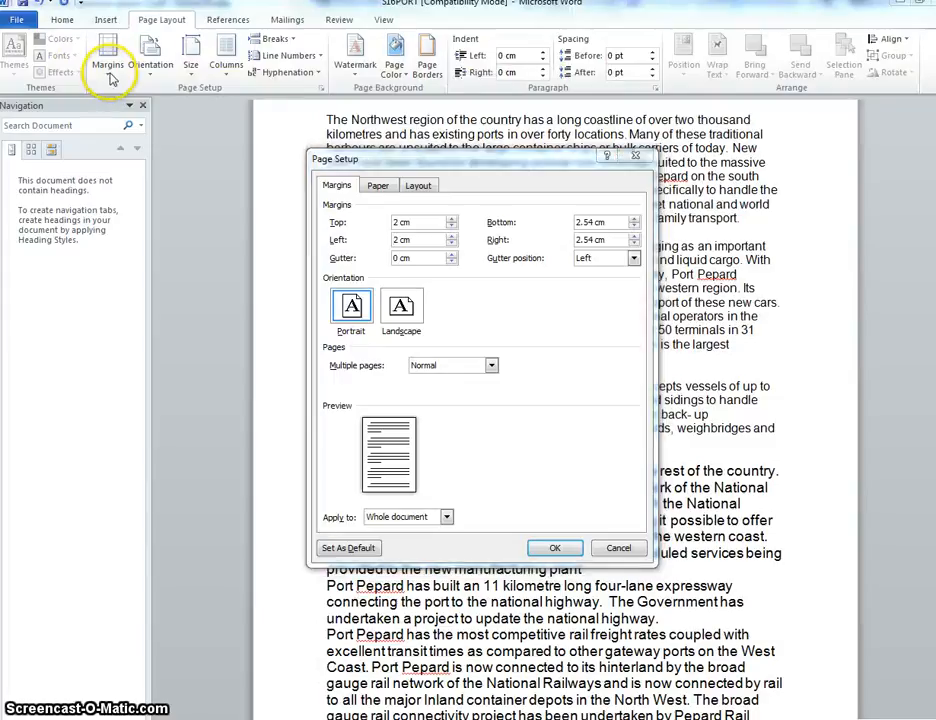
{"action": "left_click", "coordinate": [634, 155]}
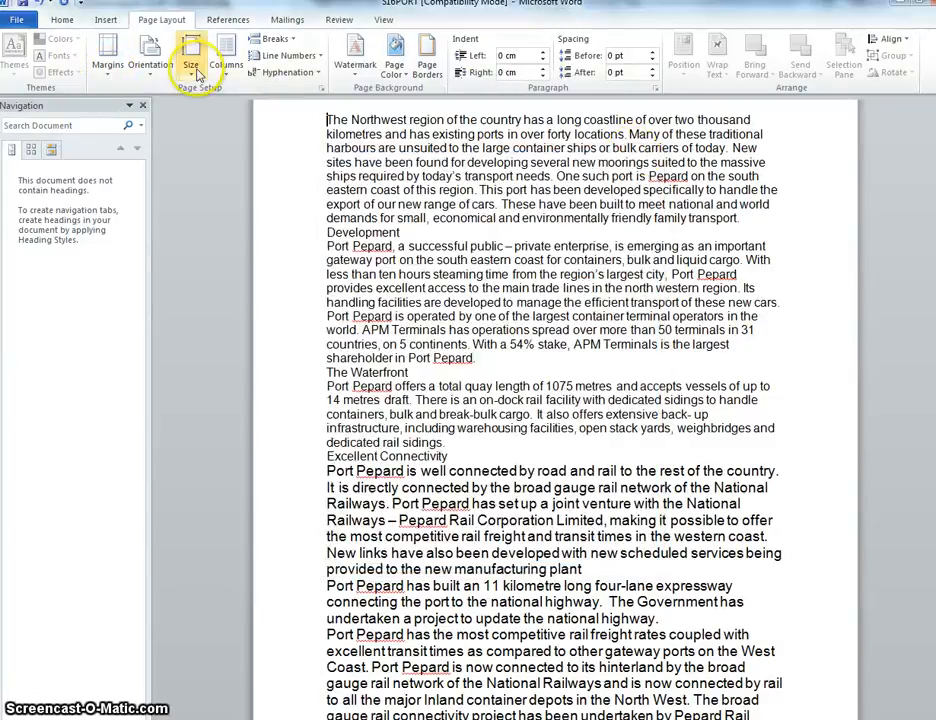
Review the available page sizes and read the header, footer and paragraph style instructions of Task 2 in the specimen paper
{"action": "left_click", "coordinate": [194, 70]}
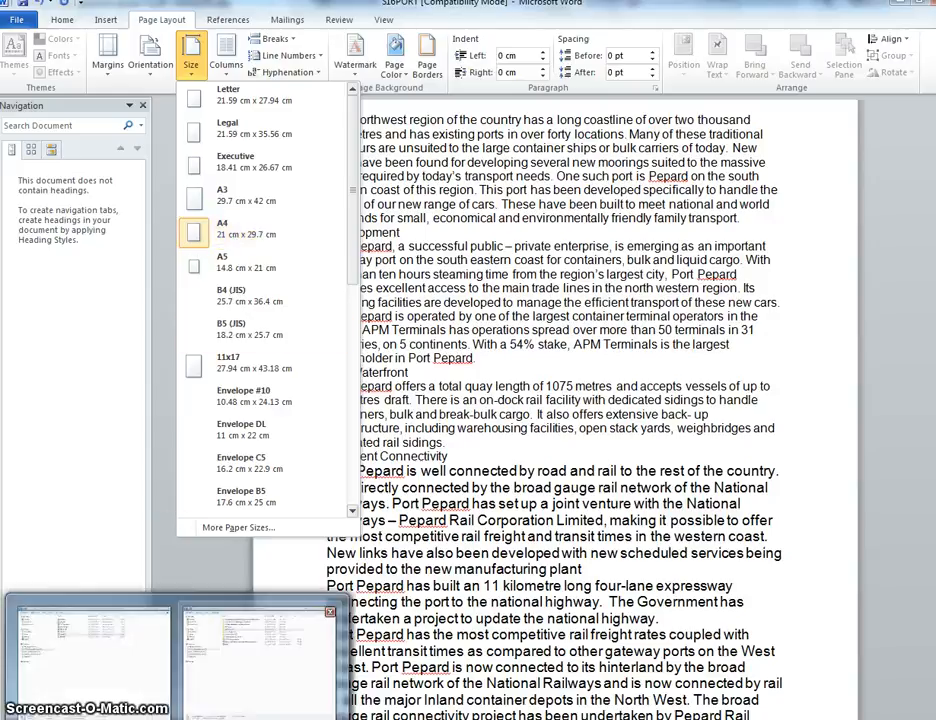
{"action": "left_click", "coordinate": [515, 650]}
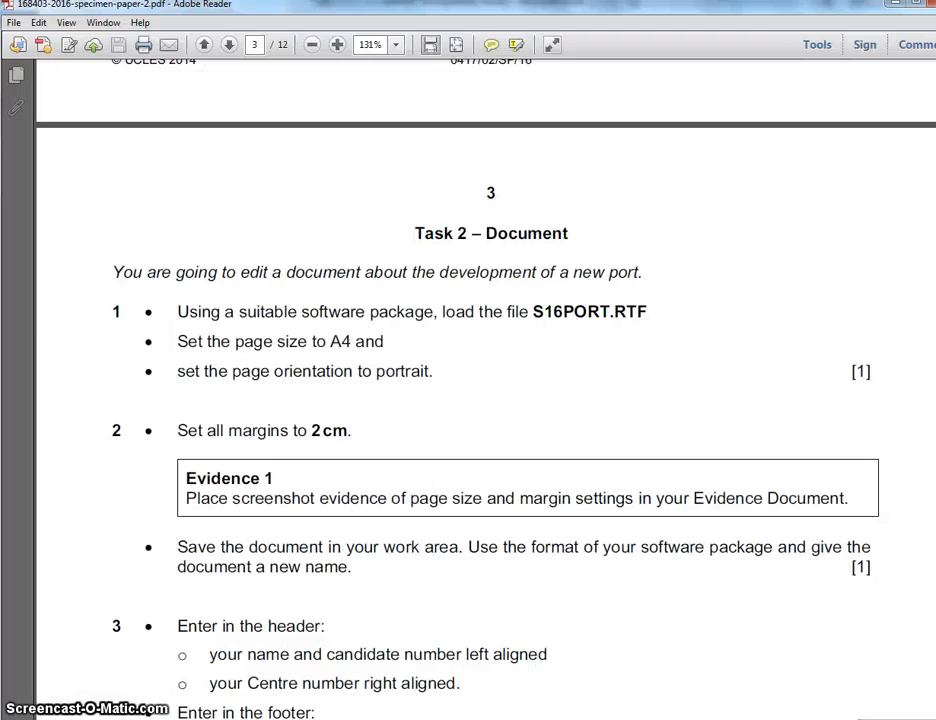
{"action": "scroll", "coordinate": [512, 560], "scroll_direction": "down", "scroll_amount": 3}
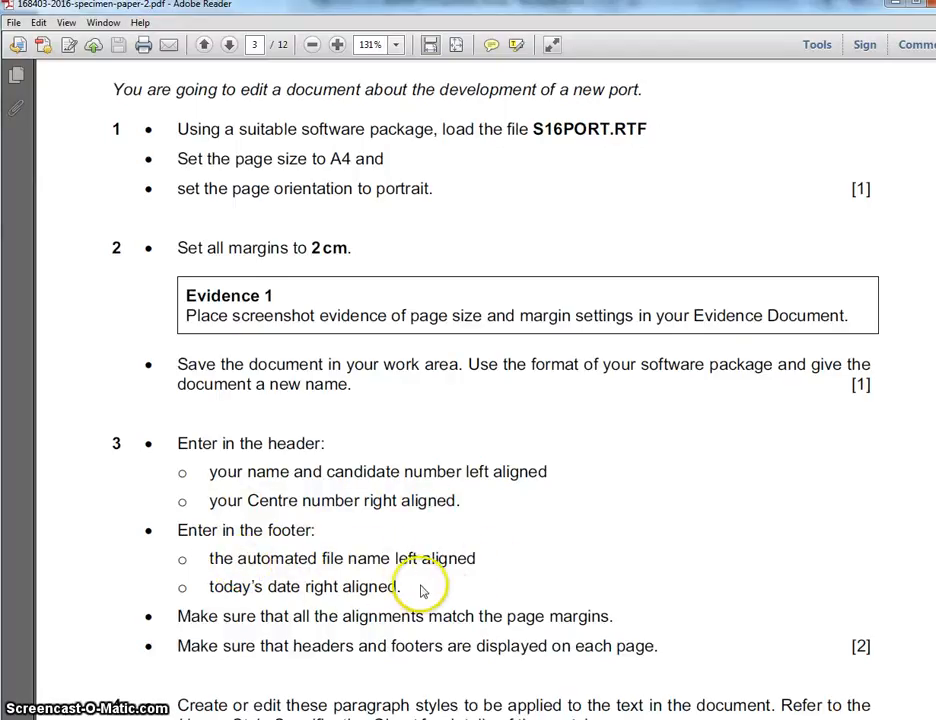
{"action": "scroll", "coordinate": [421, 591], "scroll_direction": "down", "scroll_amount": 1}
{"action": "scroll", "coordinate": [418, 586], "scroll_direction": "down", "scroll_amount": 1}
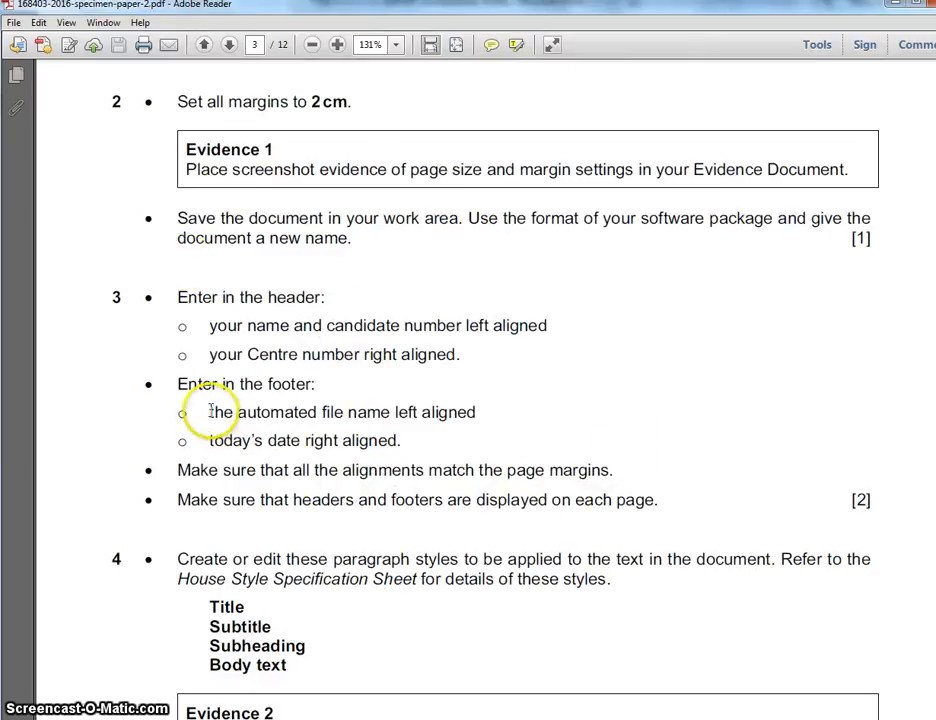
{"action": "mouse_move", "coordinate": [209, 410]}
{"action": "left_mouse_down"}
{"action": "mouse_move", "coordinate": [480, 412]}
{"action": "mouse_move", "coordinate": [221, 414]}
{"action": "left_mouse_up"}
{"action": "left_click", "coordinate": [447, 414]}
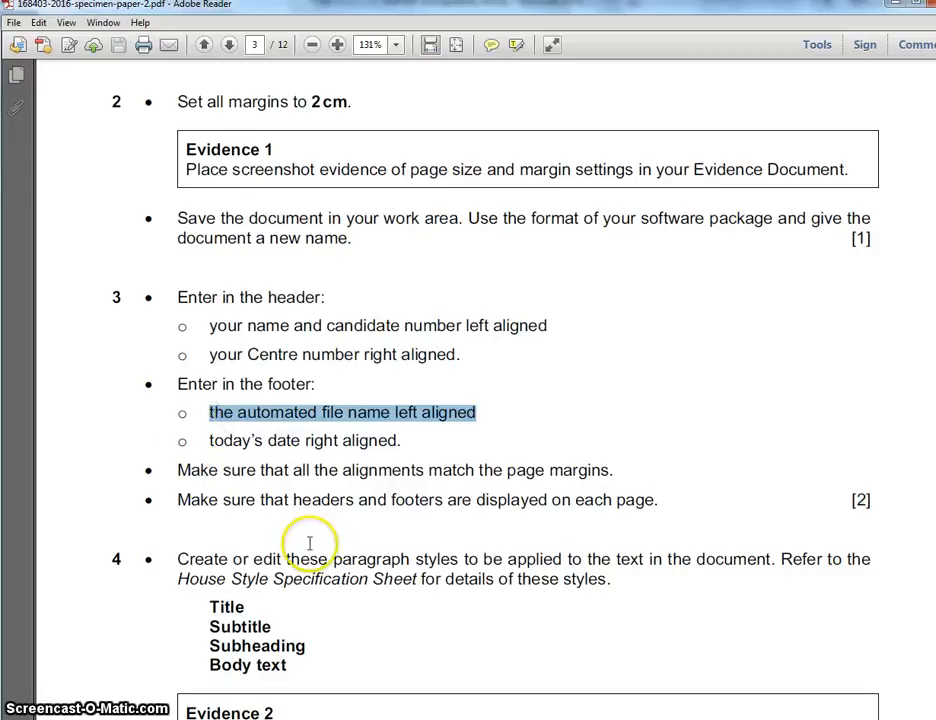
{"action": "scroll", "coordinate": [309, 546], "scroll_direction": "down", "scroll_amount": 3}
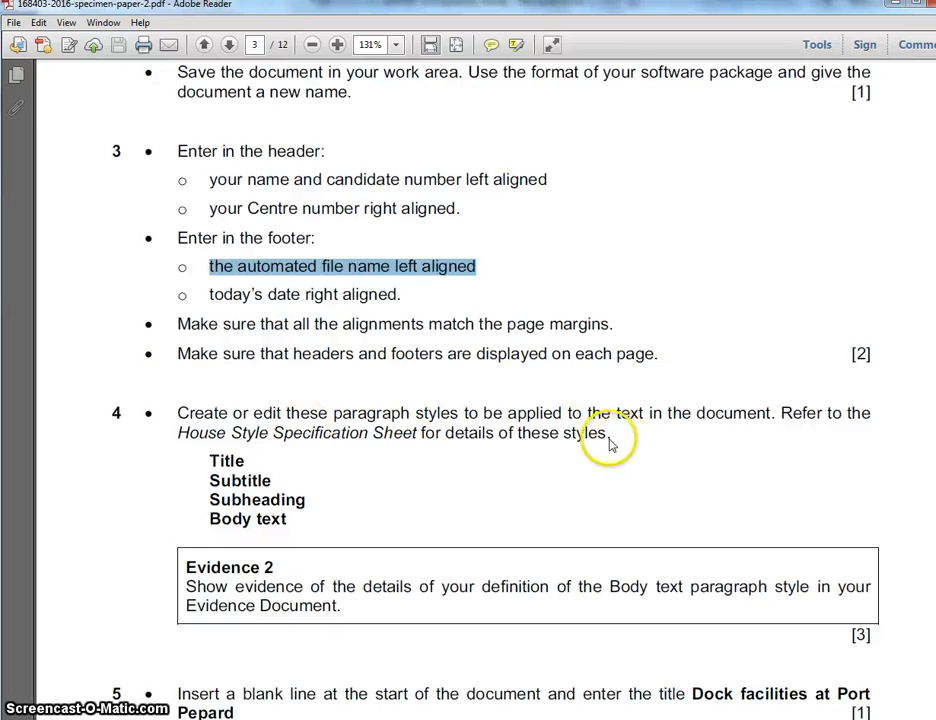
Look up the Title, Subtitle, Subheading and Body text definitions in the House Style Specification Sheet on page 2
{"action": "scroll", "coordinate": [610, 440], "scroll_direction": "up", "scroll_amount": 20}
{"action": "scroll", "coordinate": [549, 443], "scroll_direction": "up", "scroll_amount": 5}
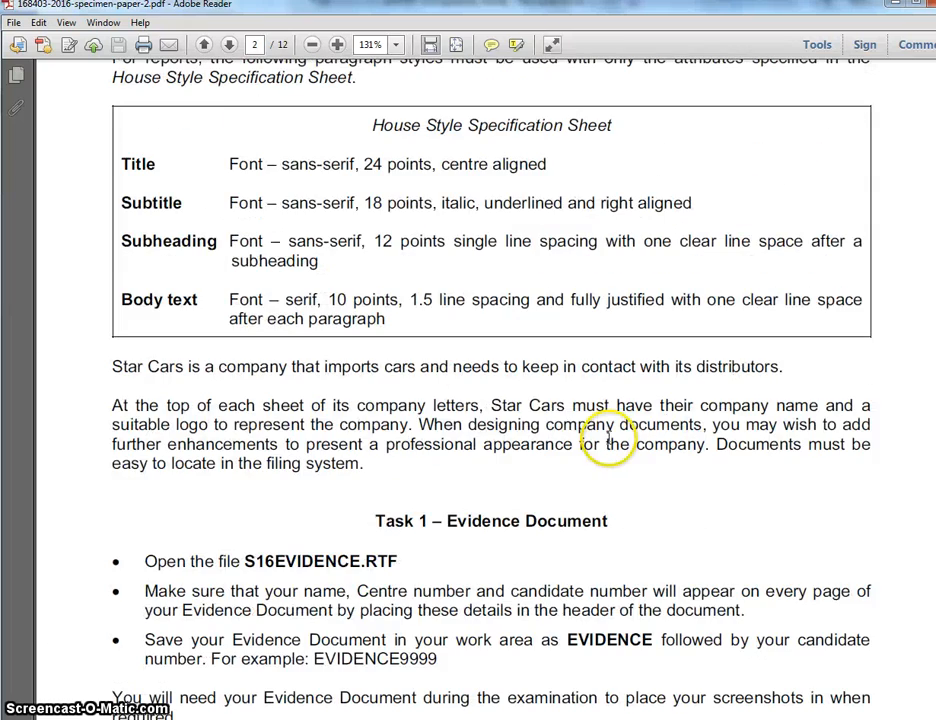
{"action": "scroll", "coordinate": [267, 246], "scroll_direction": "down", "scroll_amount": 12}
{"action": "scroll", "coordinate": [294, 320], "scroll_direction": "down", "scroll_amount": 20}
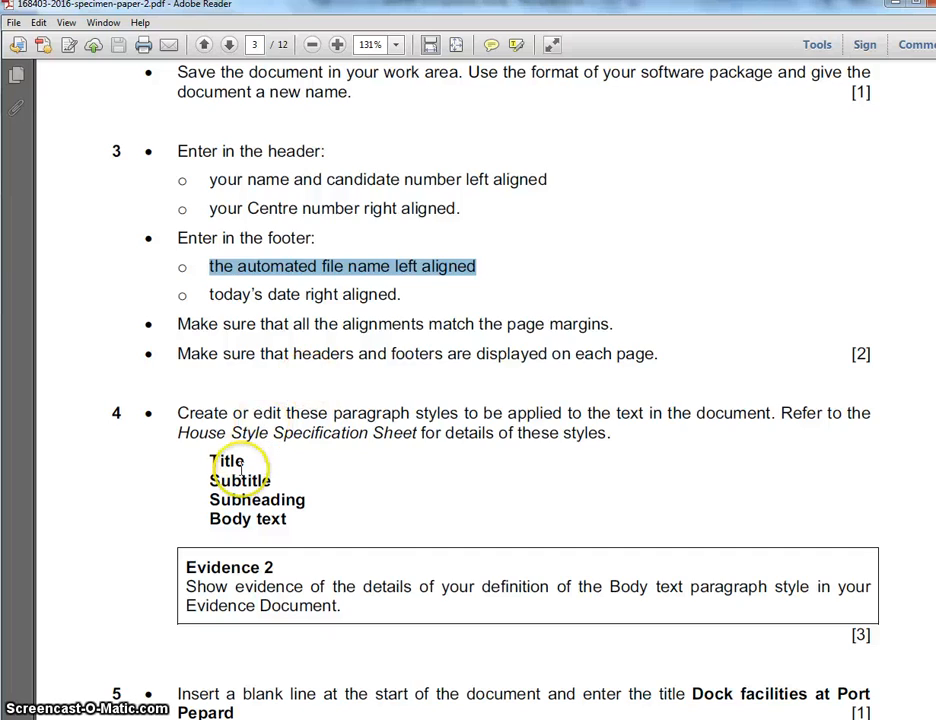
{"action": "scroll", "coordinate": [240, 470], "scroll_direction": "up", "scroll_amount": 15}
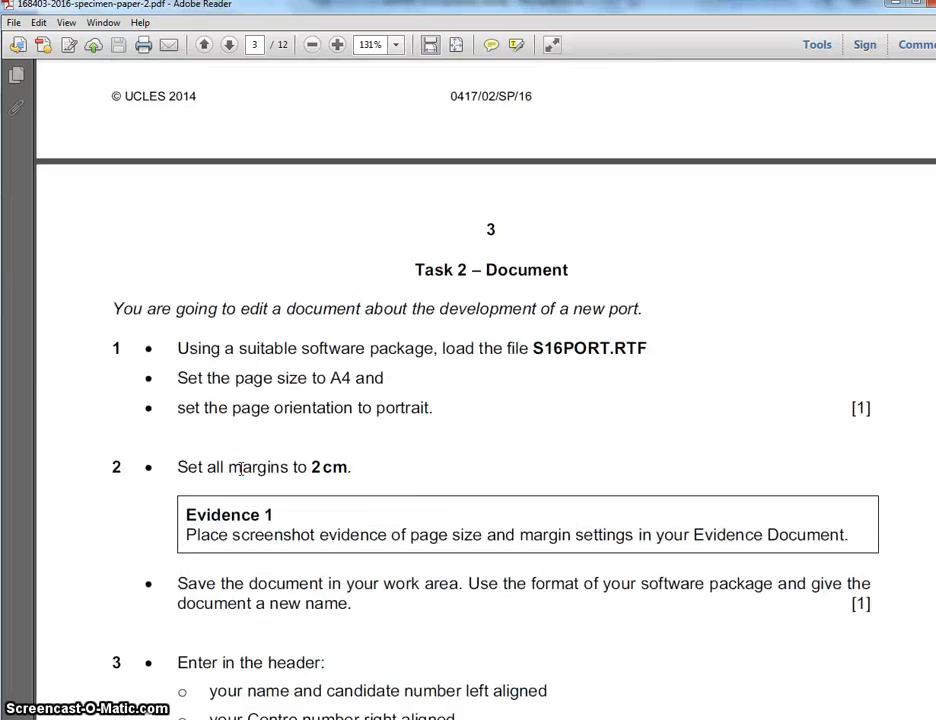
{"action": "scroll", "coordinate": [240, 478], "scroll_direction": "up", "scroll_amount": 3}
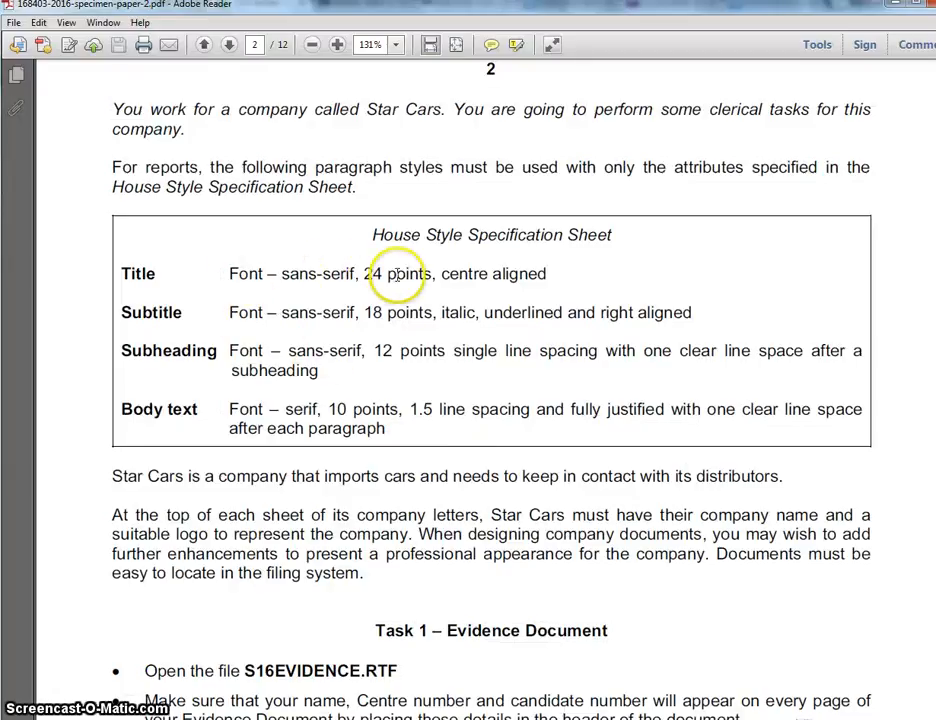
Switch to the S16PORT document in Word and place the cursor on the blank line above the first paragraph
{"action": "key", "text": "alt+Tab"}
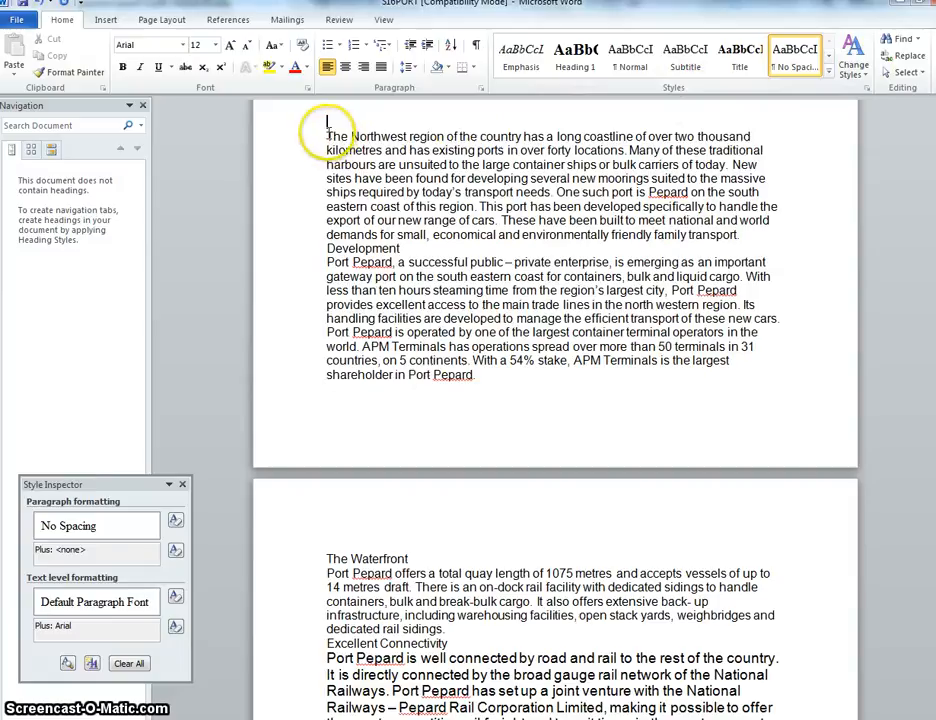
{"action": "left_click", "coordinate": [334, 152]}
{"action": "left_click", "coordinate": [334, 192]}
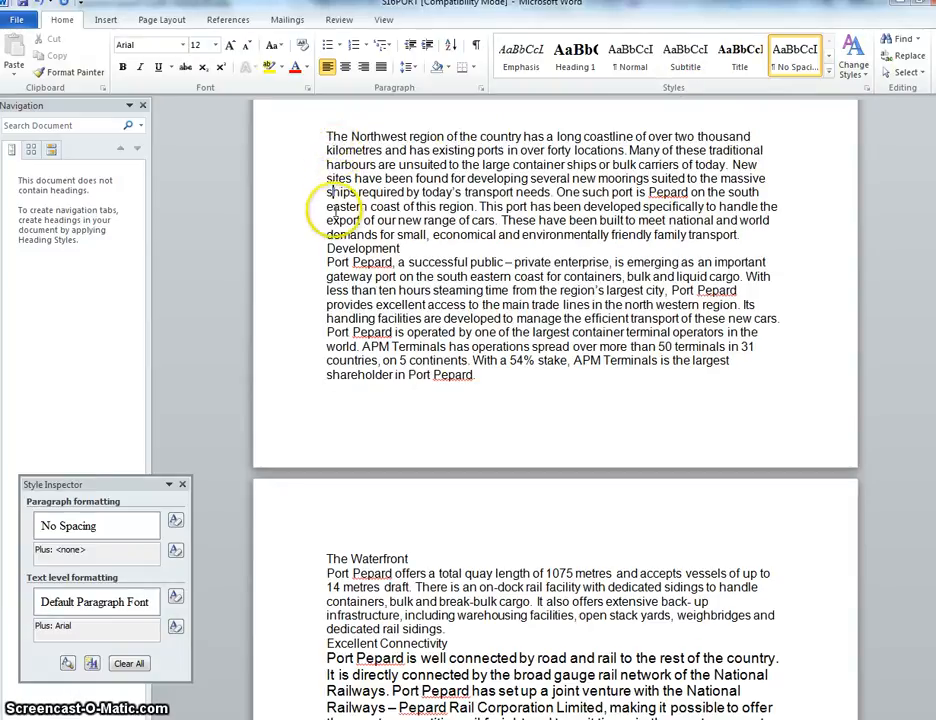
{"action": "left_click", "coordinate": [335, 217]}
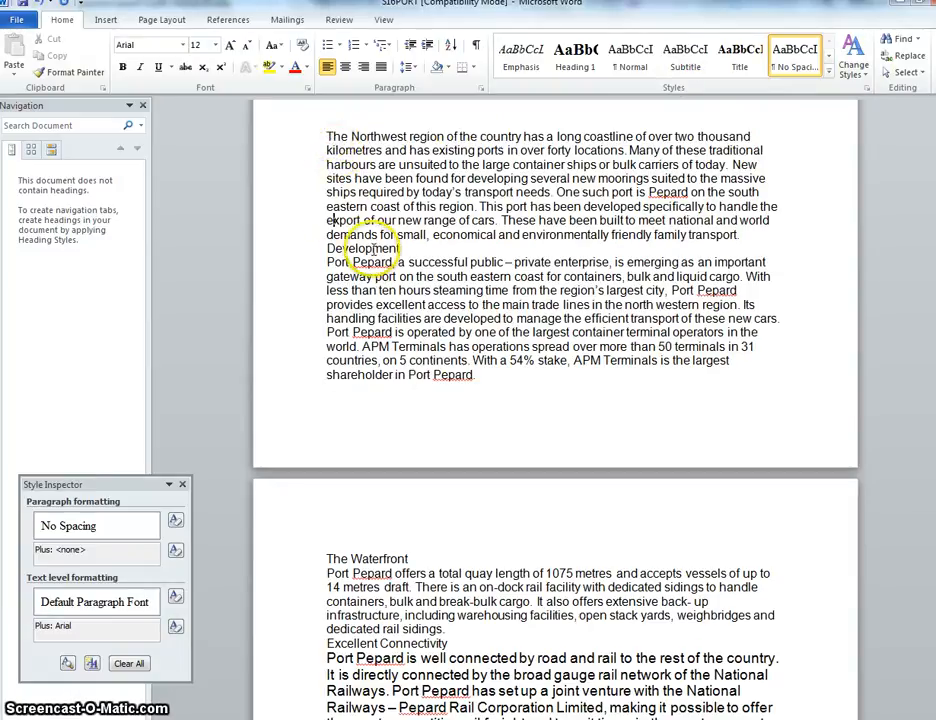
{"action": "left_click", "coordinate": [331, 124]}
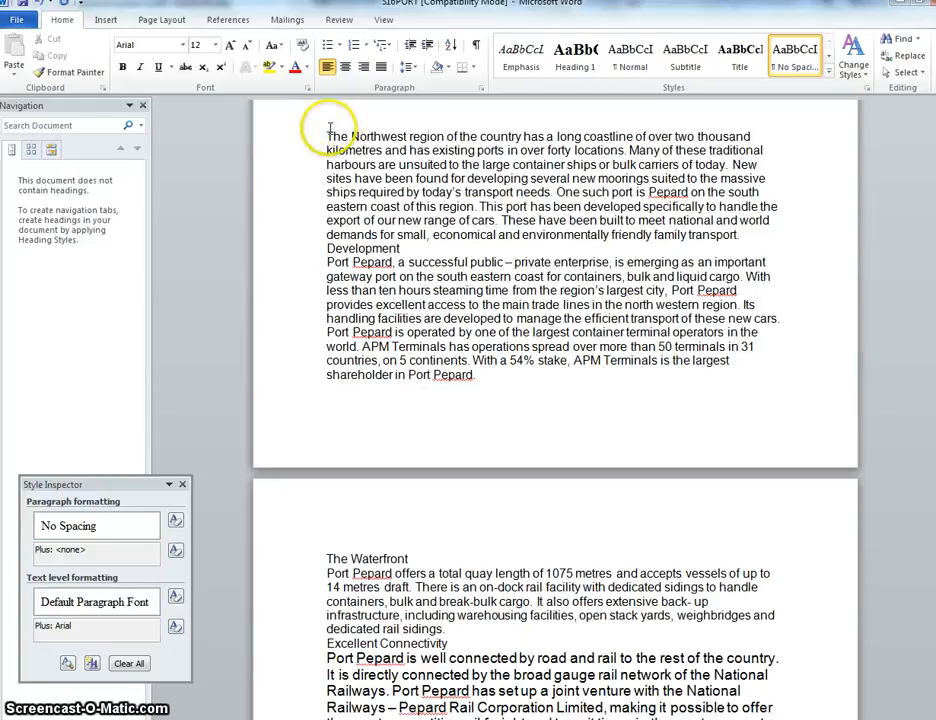
Display the list of styles and set it to show all styles for this document only
{"action": "left_click", "coordinate": [867, 90]}
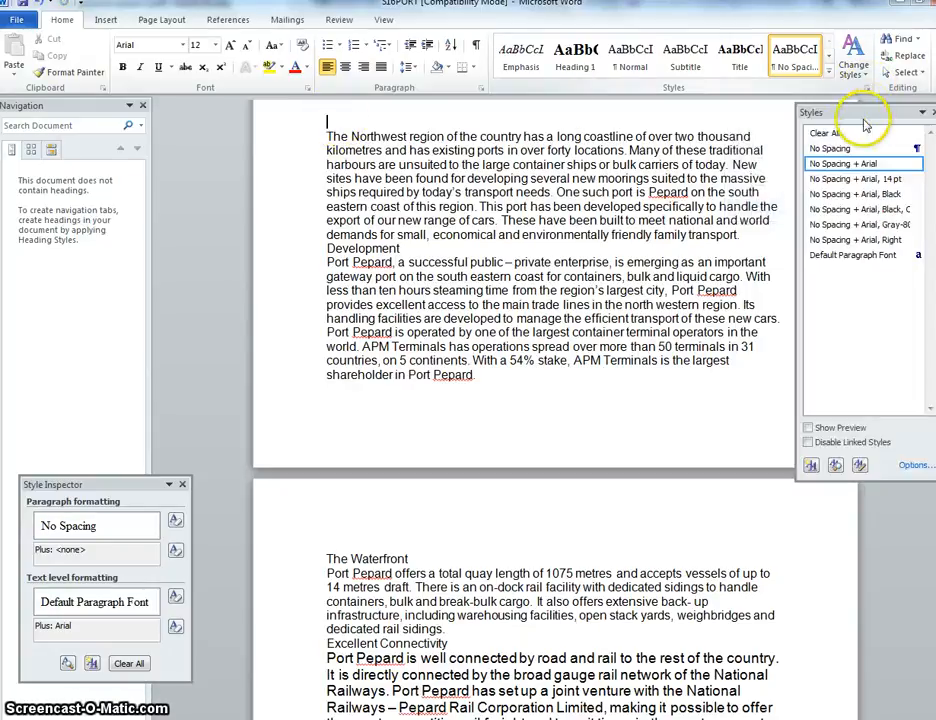
{"action": "left_click", "coordinate": [866, 150]}
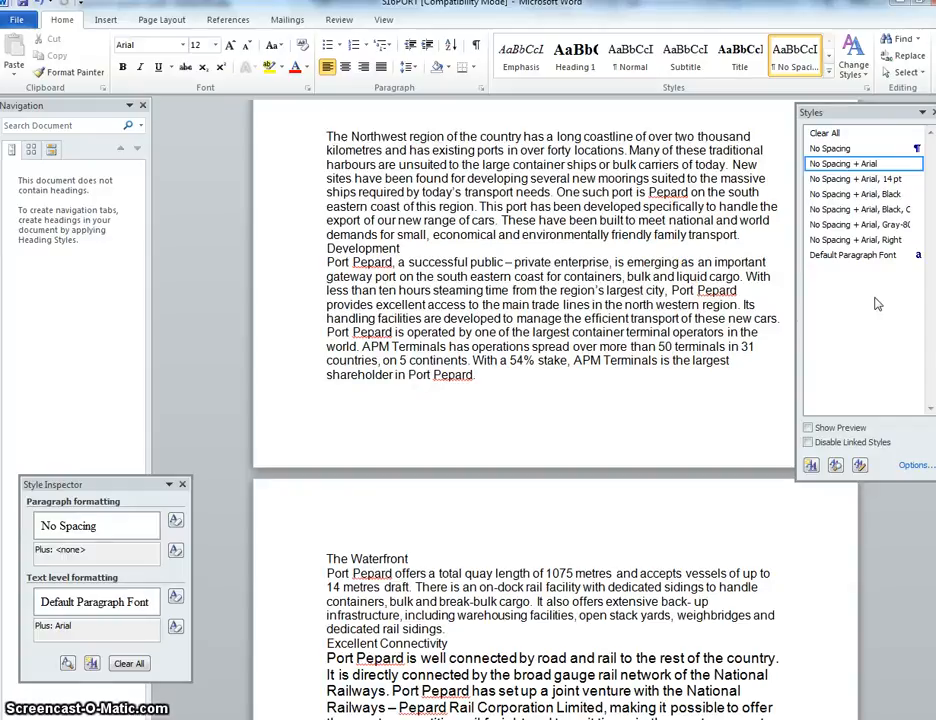
{"action": "left_click", "coordinate": [913, 463]}
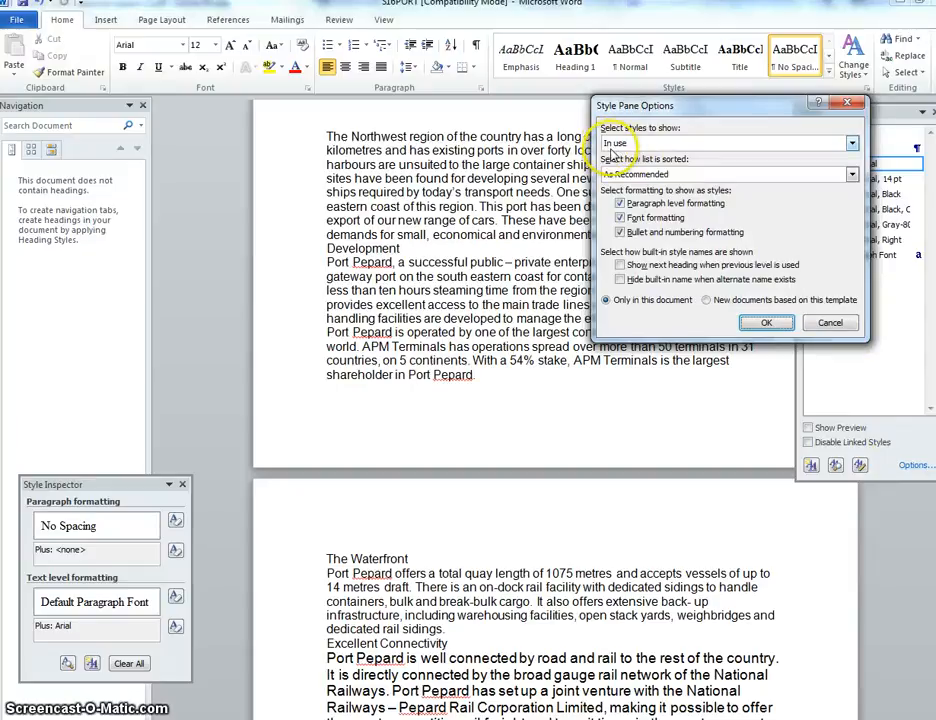
{"action": "left_click", "coordinate": [852, 143]}
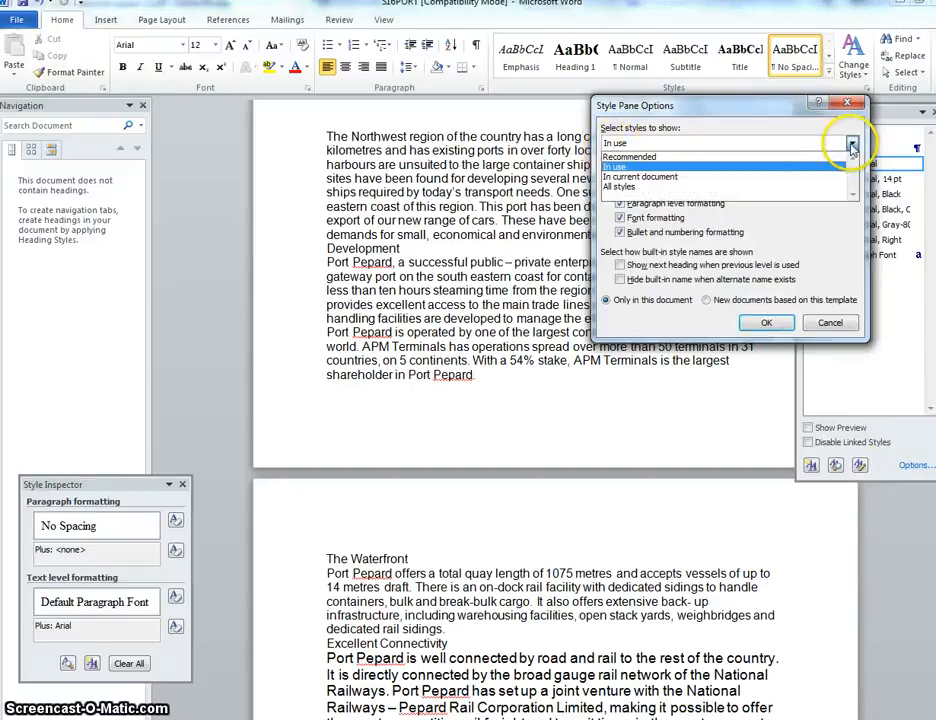
{"action": "left_click", "coordinate": [777, 195]}
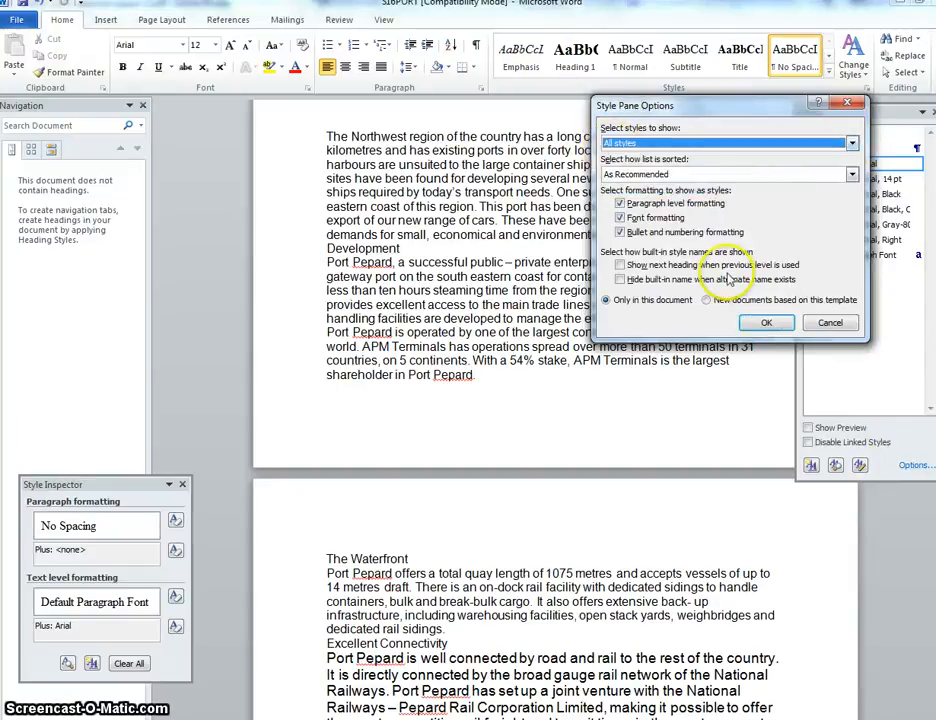
{"action": "left_click", "coordinate": [770, 325]}
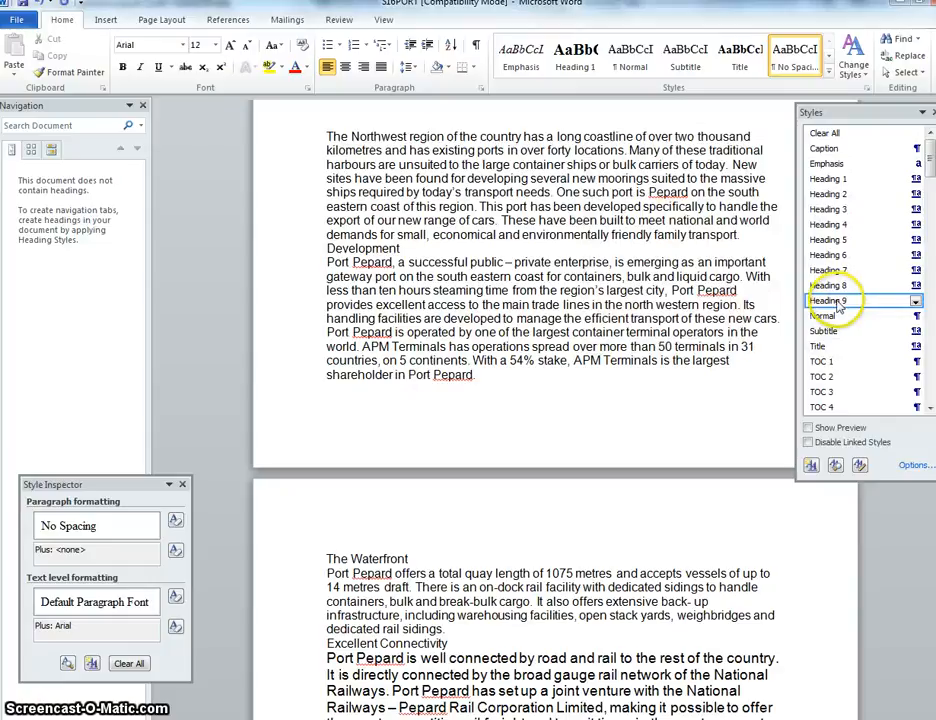
Modify the Title style by changing its font to the sans-serif Arial, browsing the available fonts first
{"action": "scroll", "coordinate": [840, 308], "scroll_direction": "down", "scroll_amount": 2}
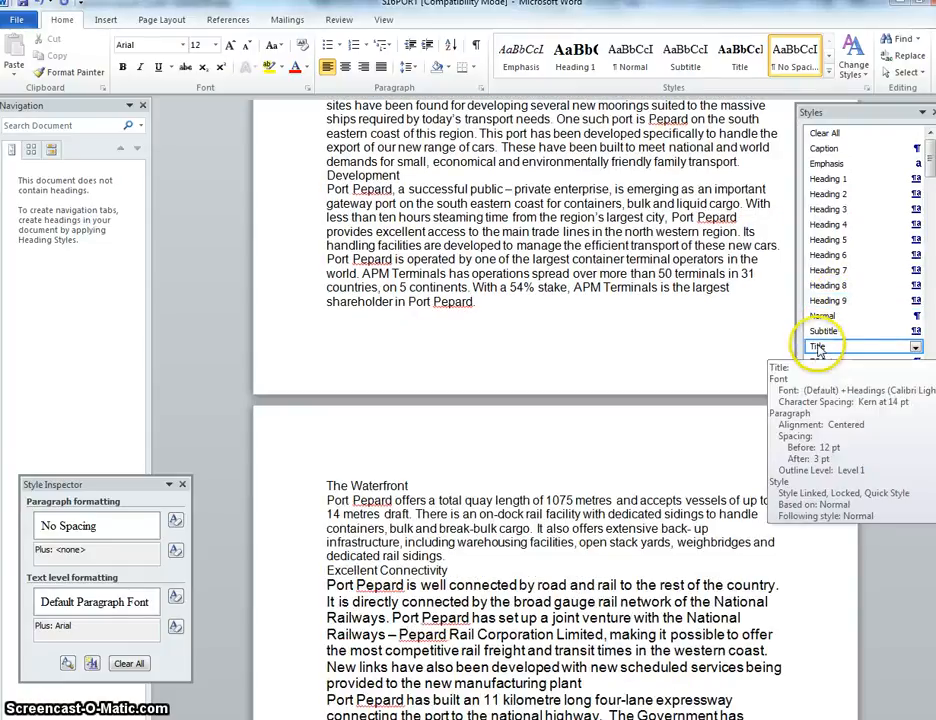
{"action": "scroll", "coordinate": [815, 349], "scroll_direction": "up", "scroll_amount": 2}
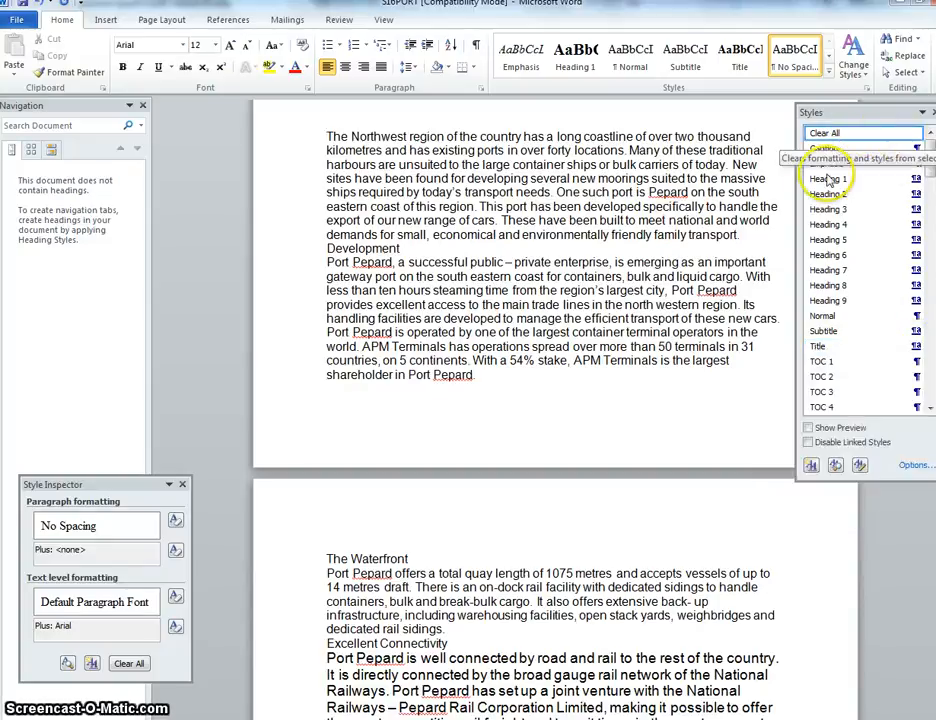
{"action": "left_click", "coordinate": [915, 347]}
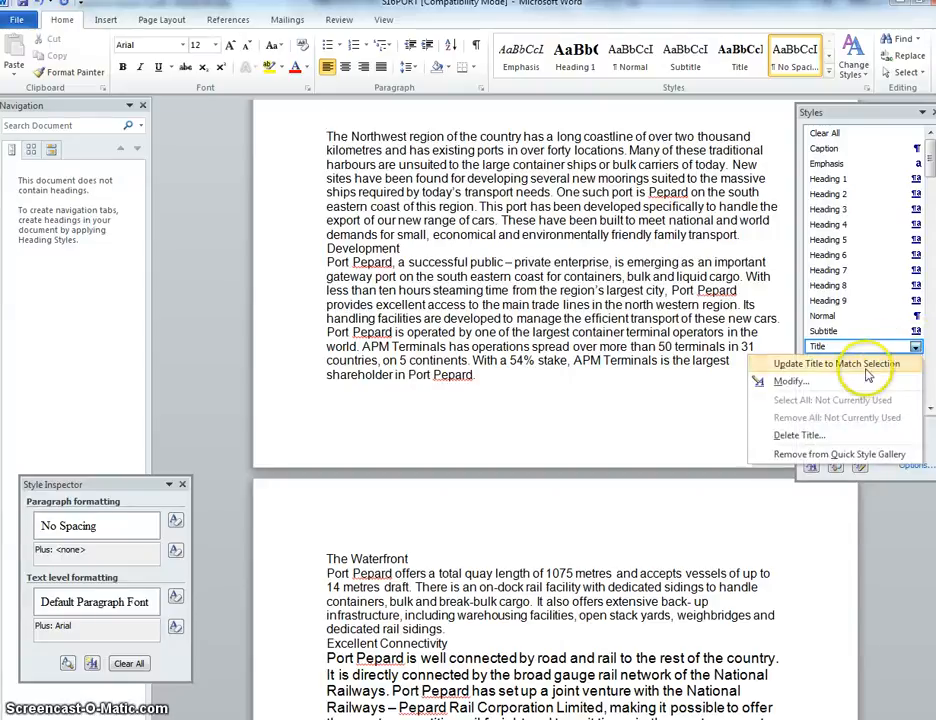
{"action": "left_click", "coordinate": [811, 386]}
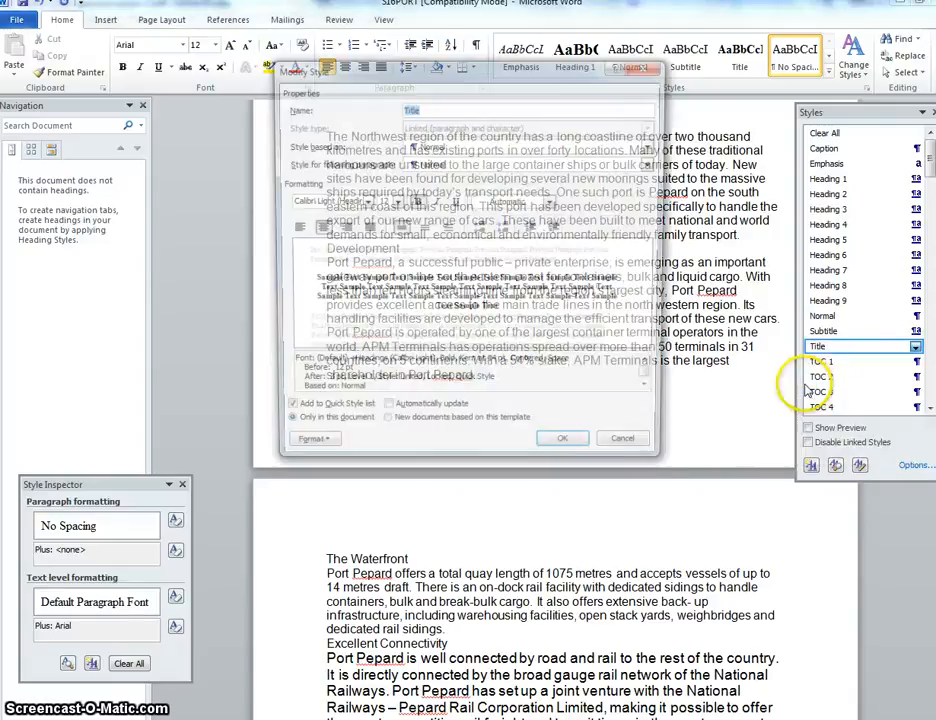
{"action": "left_click", "coordinate": [365, 203]}
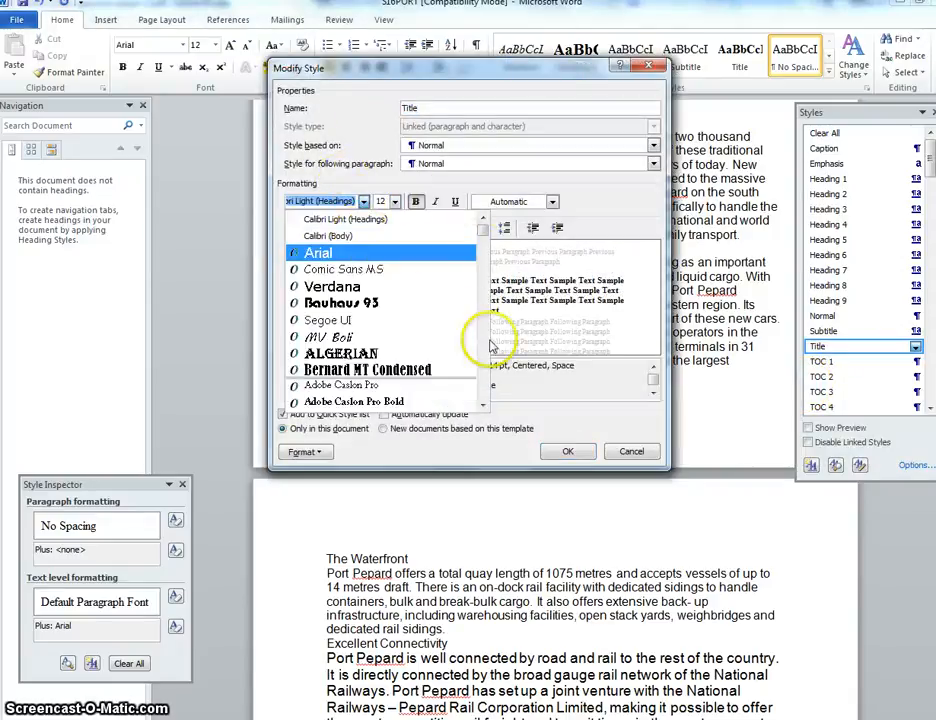
{"action": "left_click", "coordinate": [482, 405]}
{"action": "left_click", "coordinate": [482, 405]}
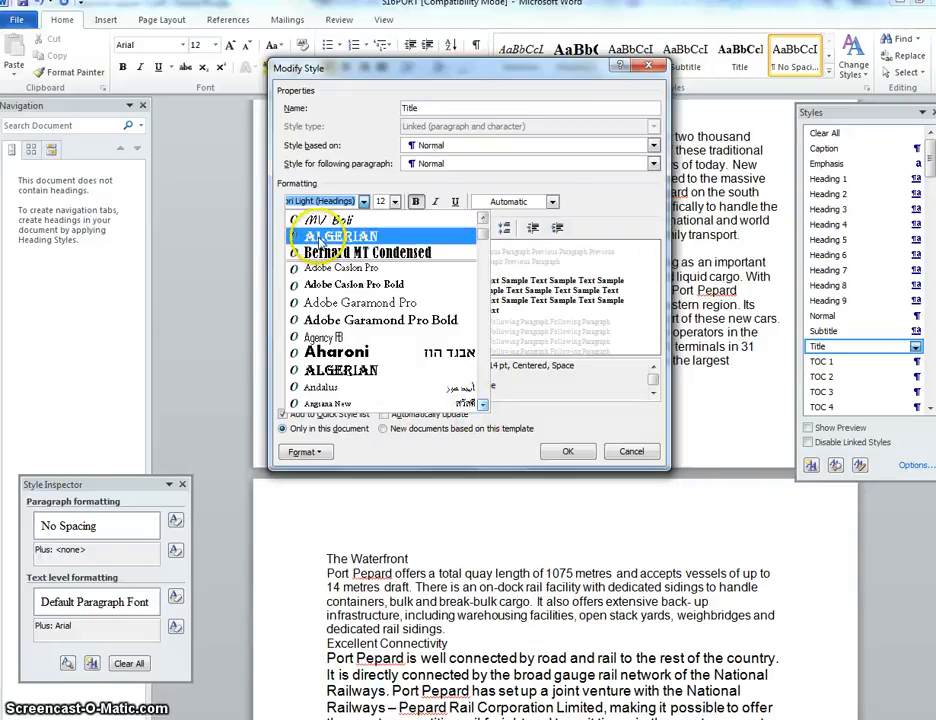
{"action": "left_click", "coordinate": [482, 405]}
{"action": "left_click", "coordinate": [482, 405]}
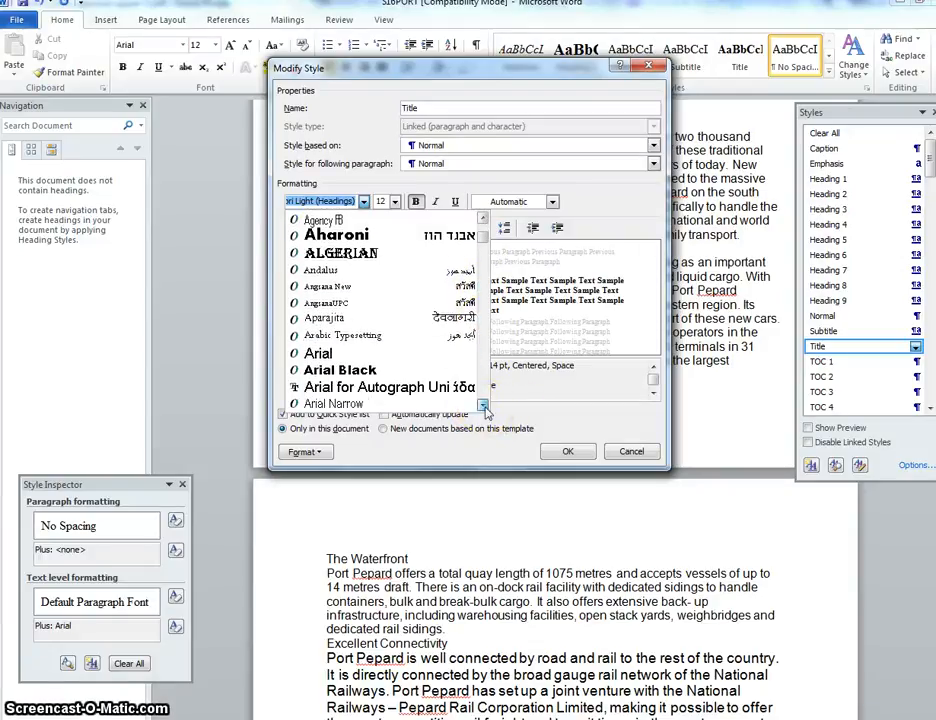
{"action": "left_click", "coordinate": [482, 405]}
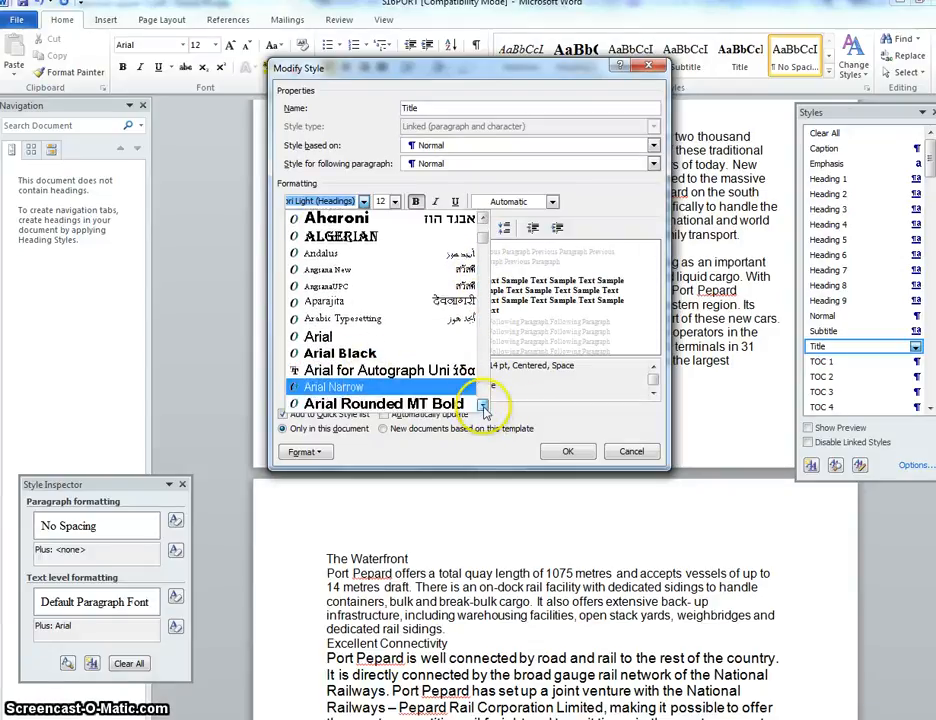
{"action": "left_click", "coordinate": [482, 405]}
{"action": "left_click", "coordinate": [482, 405]}
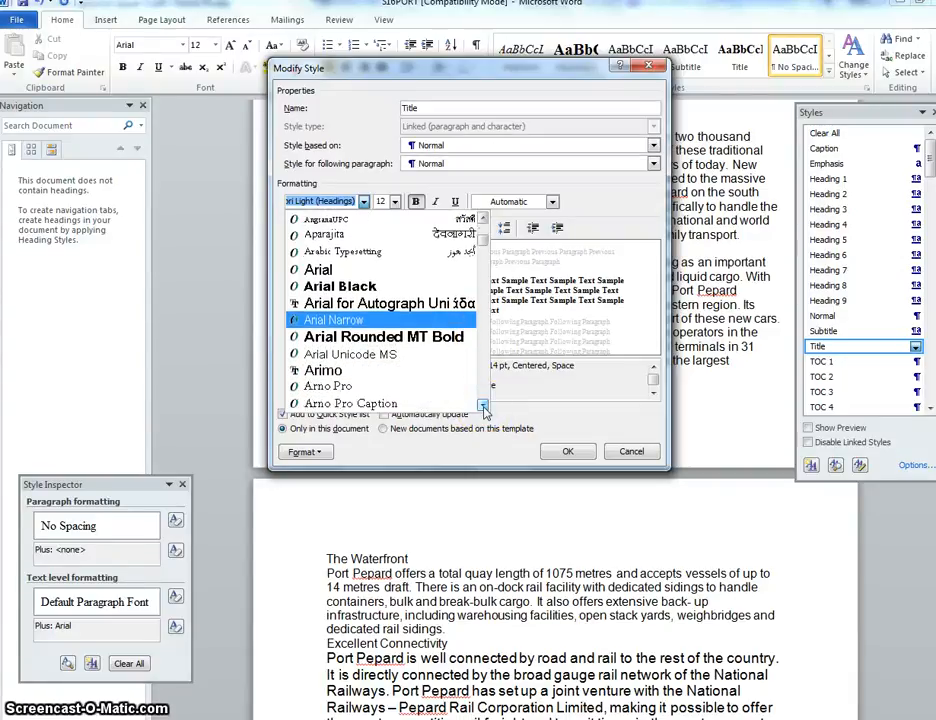
{"action": "left_click", "coordinate": [482, 405]}
{"action": "left_click", "coordinate": [482, 405]}
{"action": "left_click", "coordinate": [482, 405]}
{"action": "left_click", "coordinate": [482, 405]}
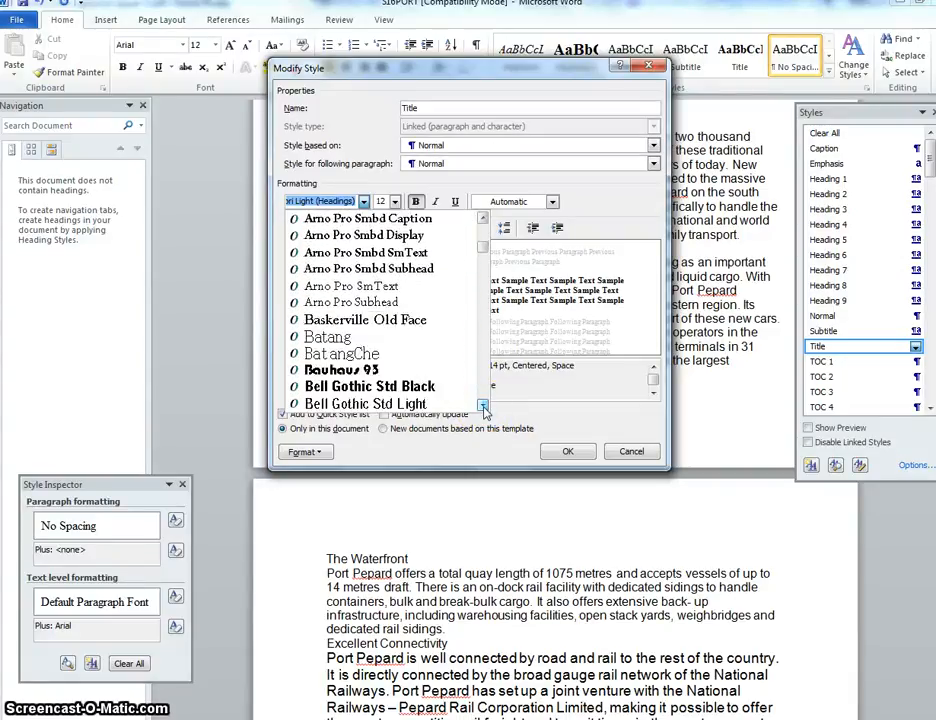
{"action": "left_click", "coordinate": [482, 405]}
{"action": "left_click", "coordinate": [482, 405]}
{"action": "left_click", "coordinate": [482, 405]}
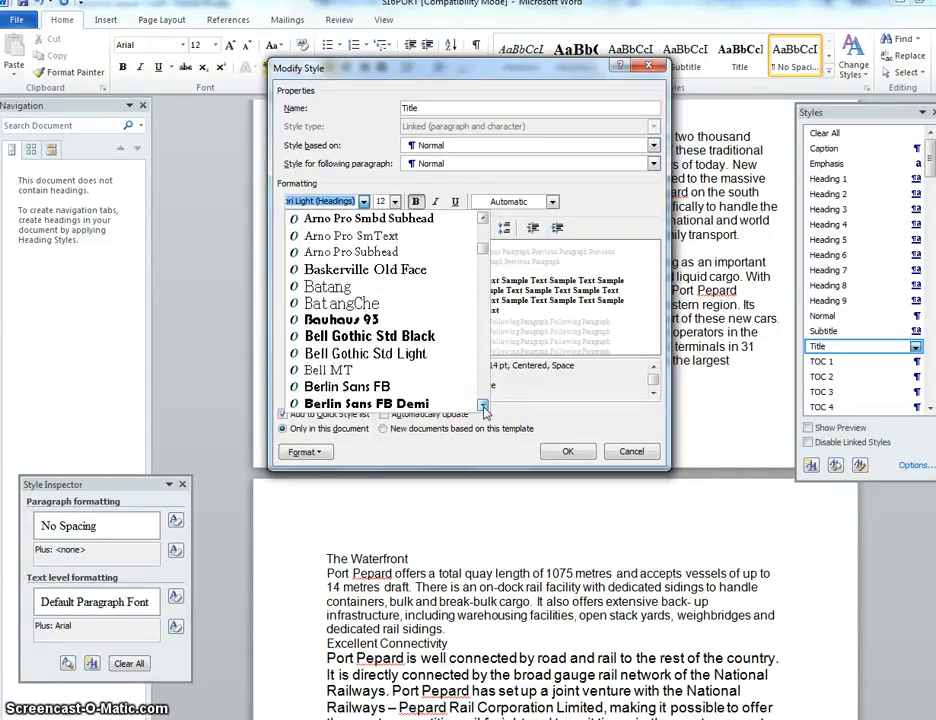
{"action": "left_click", "coordinate": [482, 405]}
{"action": "left_click", "coordinate": [482, 405]}
{"action": "left_click", "coordinate": [482, 405]}
{"action": "left_click", "coordinate": [482, 405]}
{"action": "left_click", "coordinate": [482, 405]}
{"action": "left_click", "coordinate": [482, 405]}
{"action": "left_click", "coordinate": [482, 405]}
{"action": "left_click", "coordinate": [482, 405]}
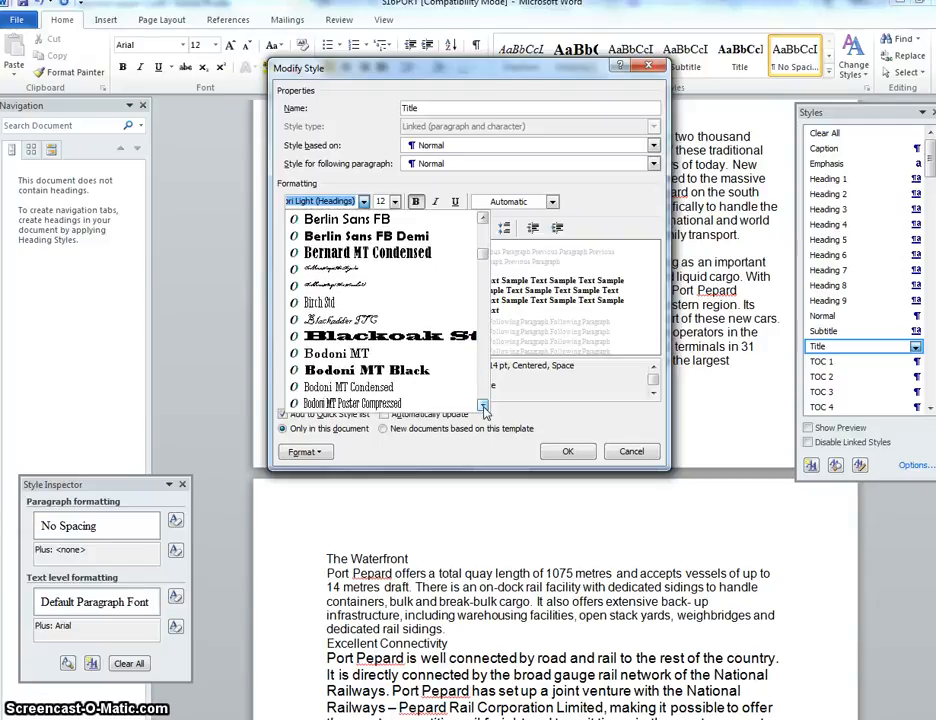
{"action": "left_click", "coordinate": [482, 405]}
{"action": "left_click", "coordinate": [482, 405]}
{"action": "left_click", "coordinate": [482, 405]}
{"action": "left_click", "coordinate": [482, 405]}
{"action": "left_click", "coordinate": [482, 405]}
{"action": "left_click", "coordinate": [482, 405]}
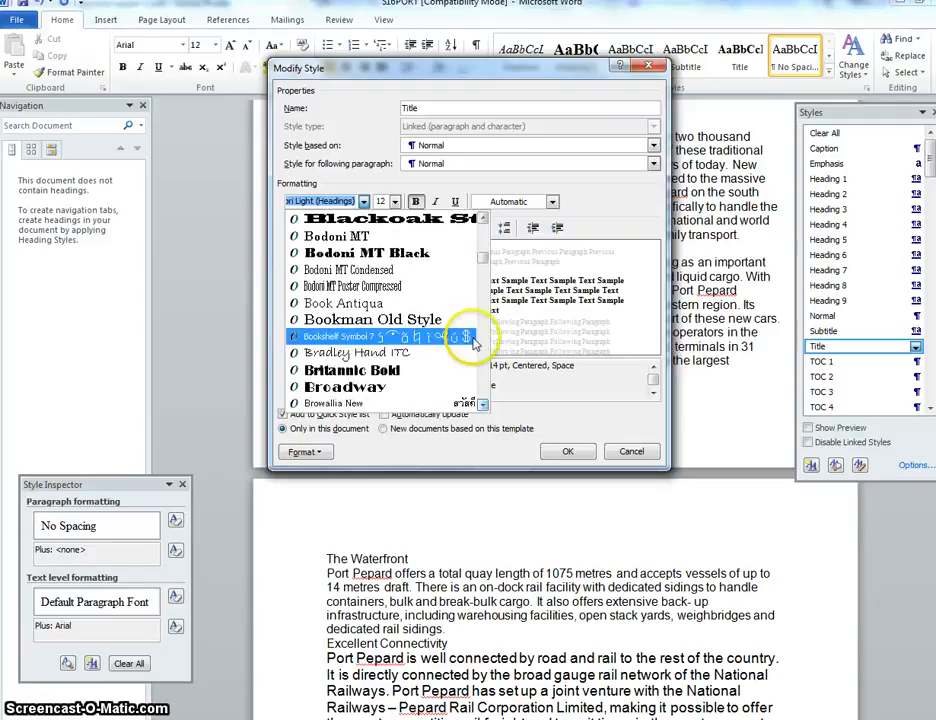
{"action": "left_click_drag", "start_coordinate": [484, 262], "coordinate": [483, 244]}
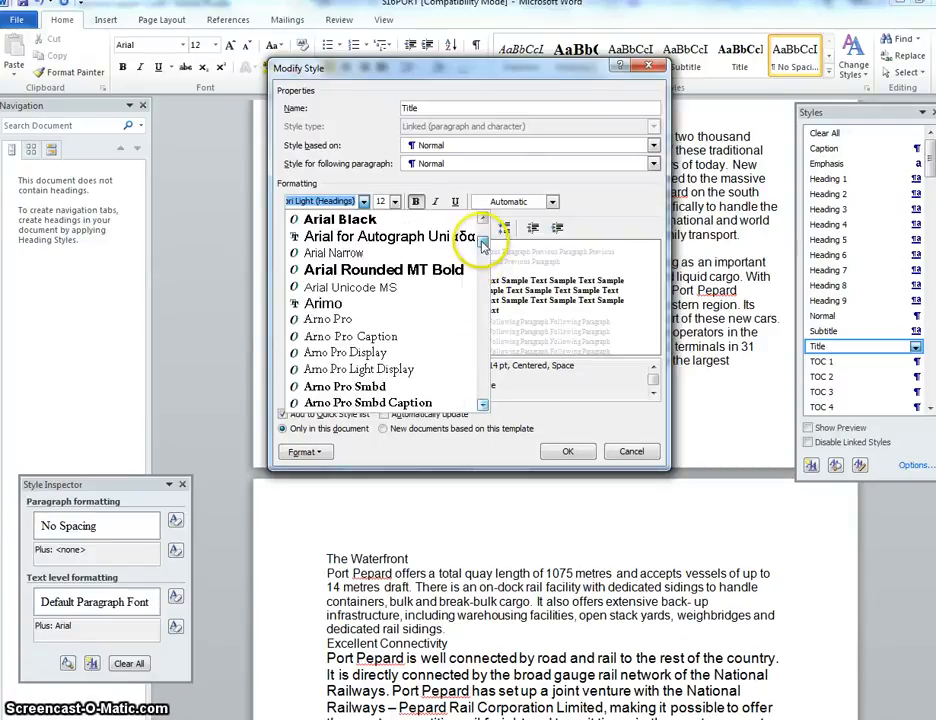
{"action": "scroll", "coordinate": [455, 240], "scroll_direction": "up", "scroll_amount": 2}
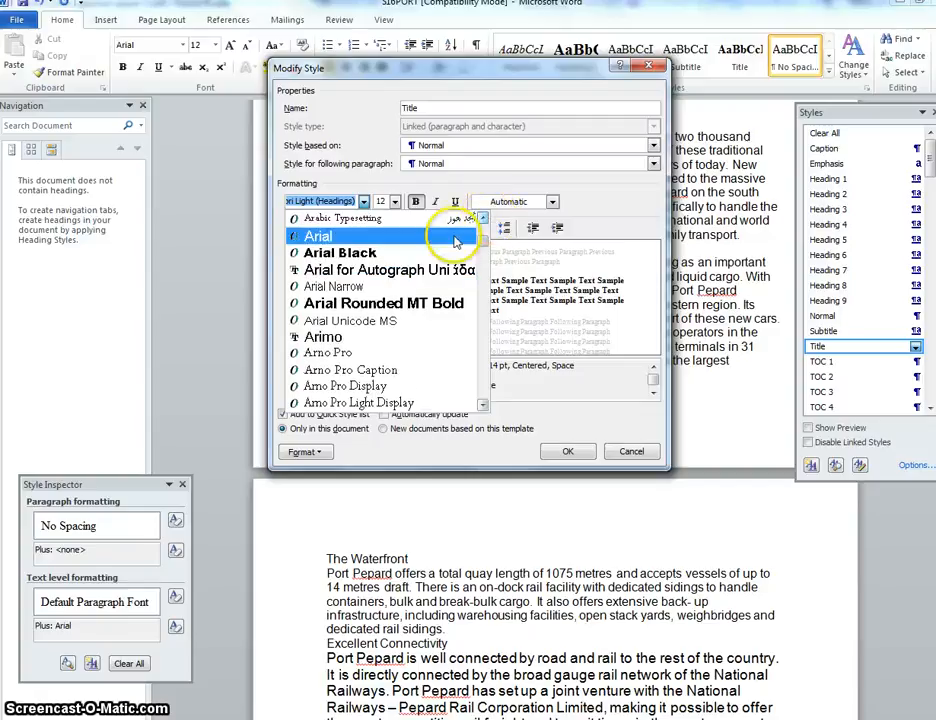
{"action": "left_click", "coordinate": [455, 240]}
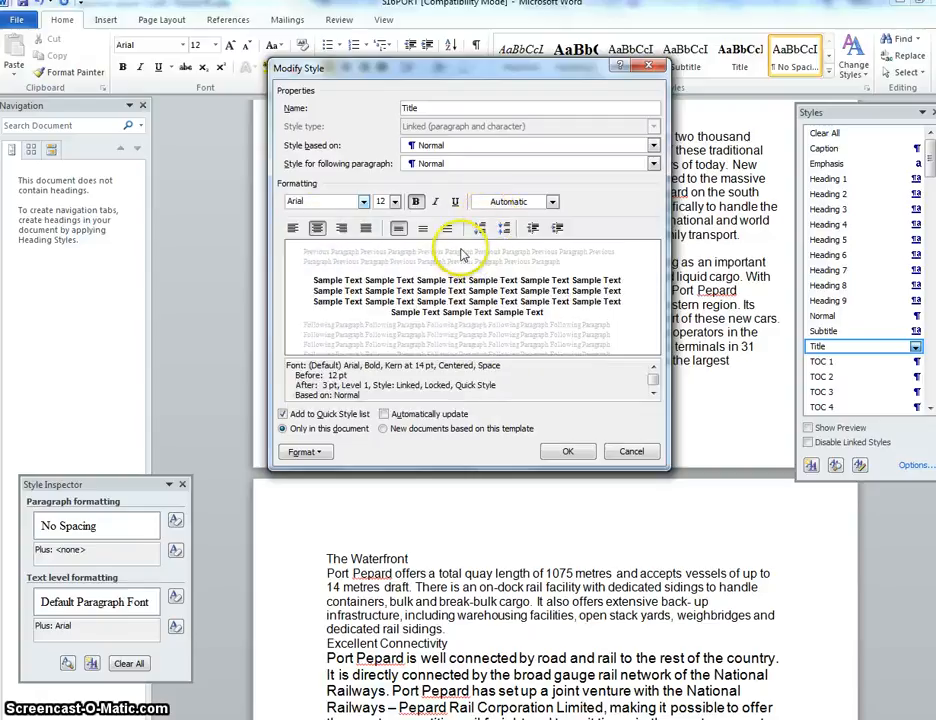
Remove bold from the Title style, set its size to 24 points and apply the changes after checking the specimen paper
{"action": "left_click", "coordinate": [415, 203]}
{"action": "left_click", "coordinate": [395, 202]}
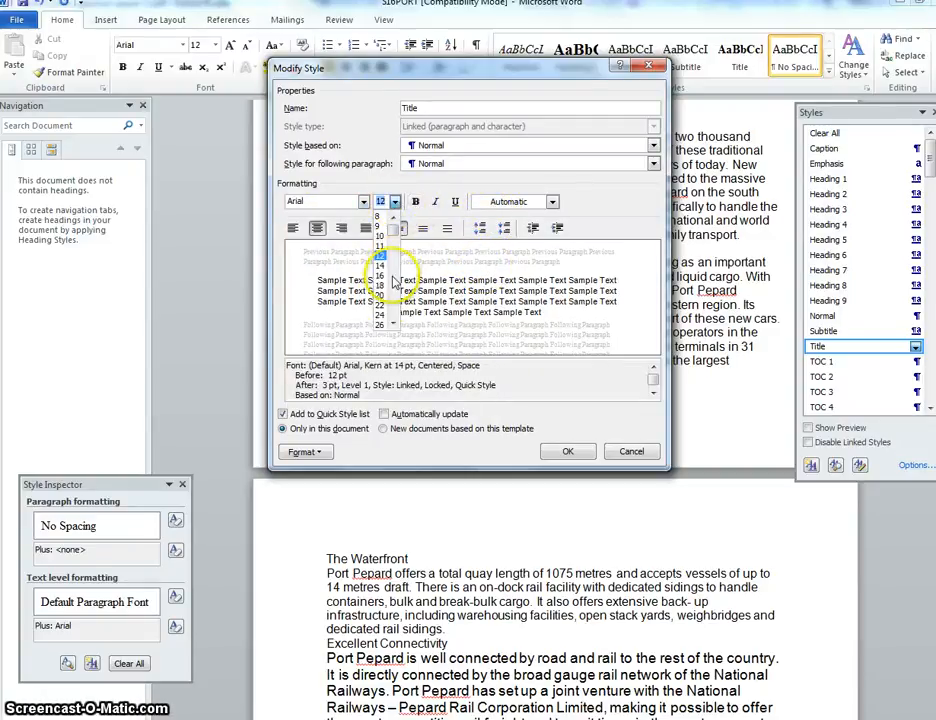
{"action": "left_click", "coordinate": [384, 316]}
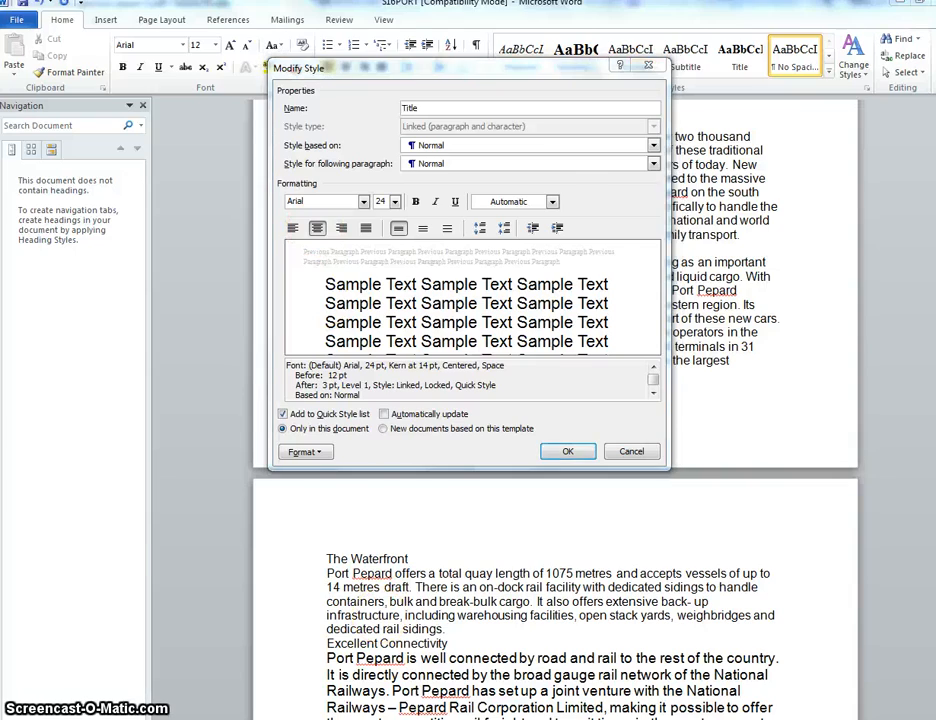
{"action": "key", "text": "alt+Tab"}
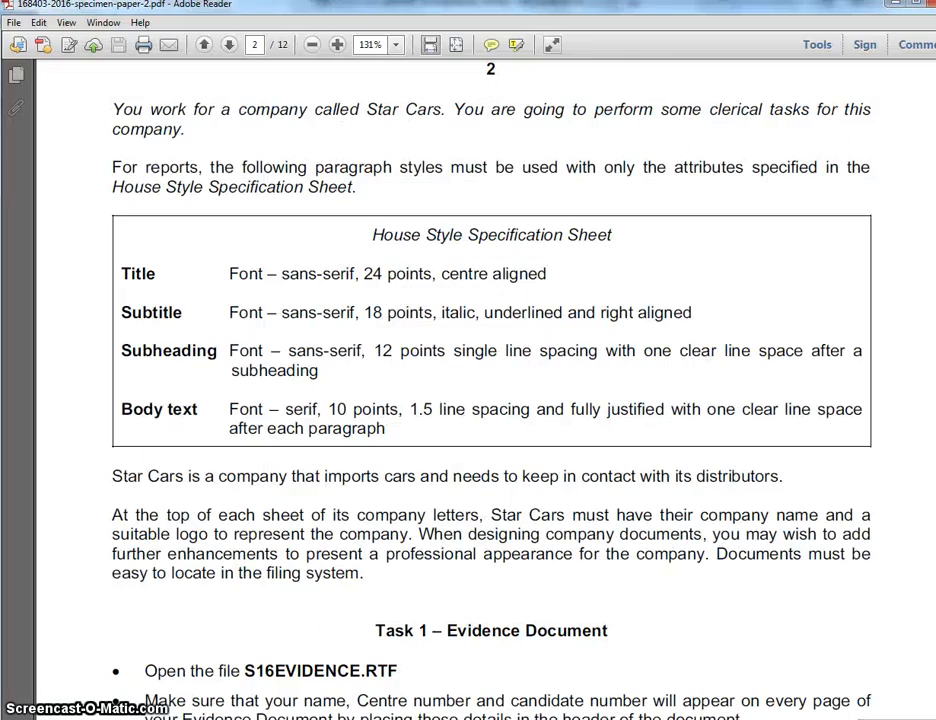
{"action": "key", "text": "alt+Tab"}
{"action": "left_click", "coordinate": [563, 454]}
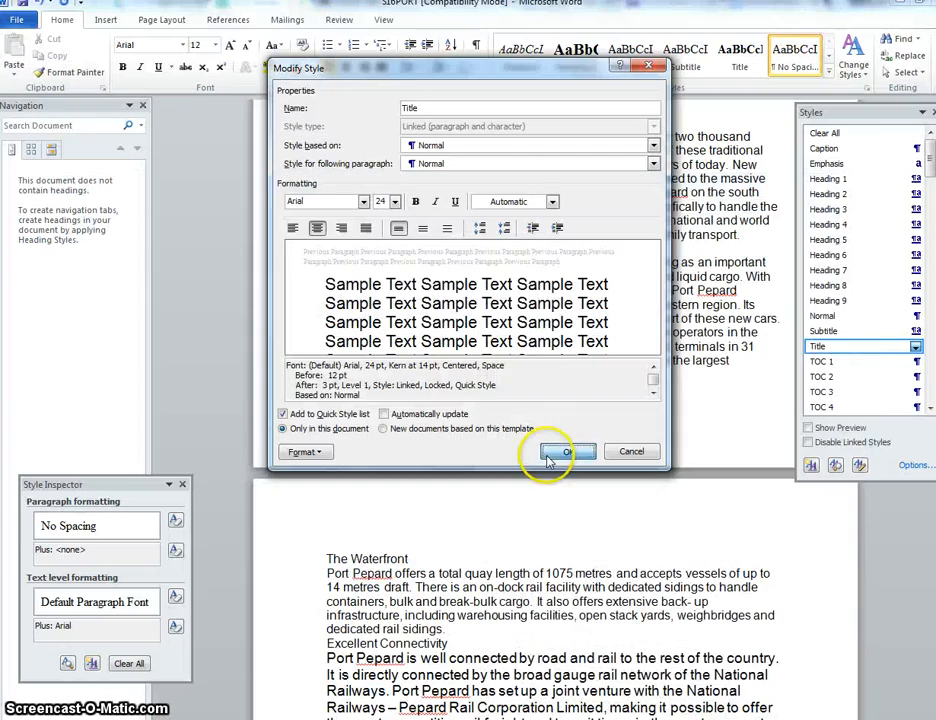
Consult the House Style Specification Sheet in the specimen PDF, then set the Subtitle style in S16PORT to Arial at 18 points
{"action": "key", "text": "alt+Tab"}
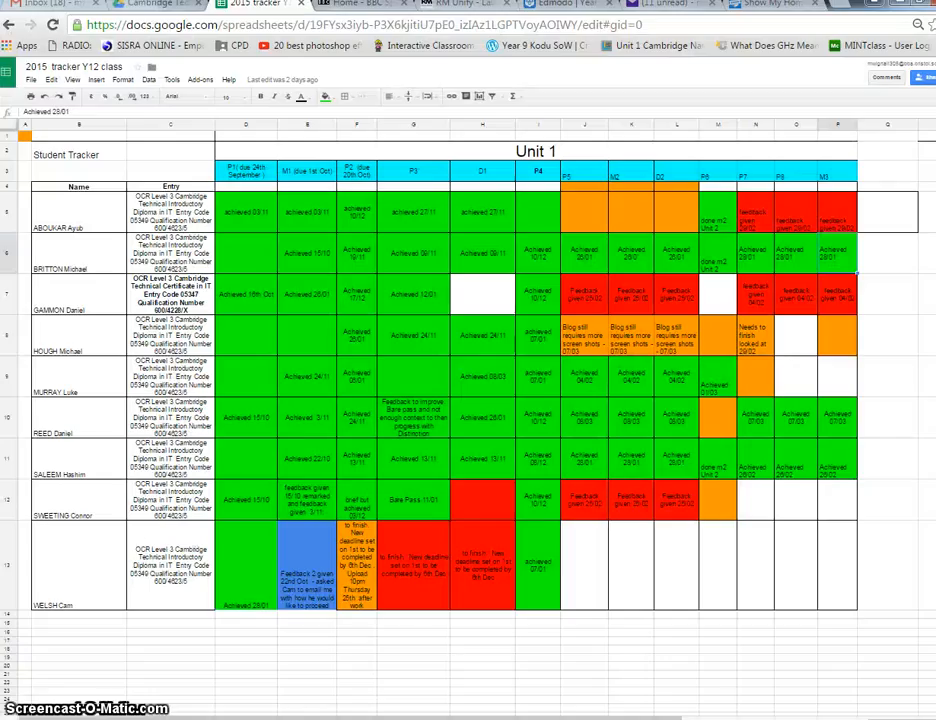
{"action": "key", "text": "alt+Tab"}
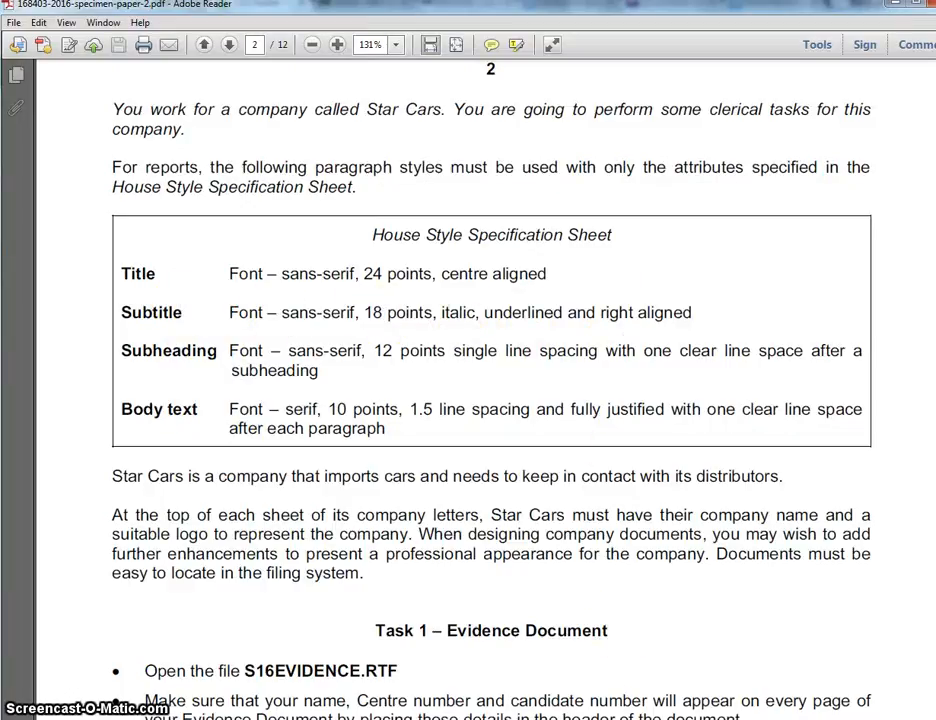
{"action": "key", "text": "alt+Tab"}
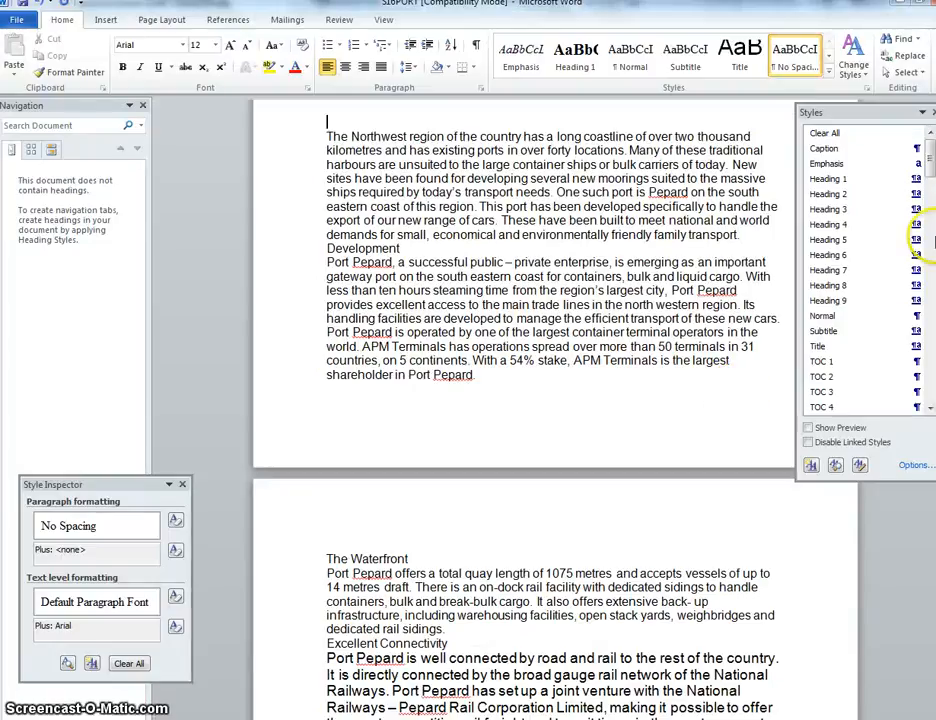
{"action": "left_click", "coordinate": [915, 331]}
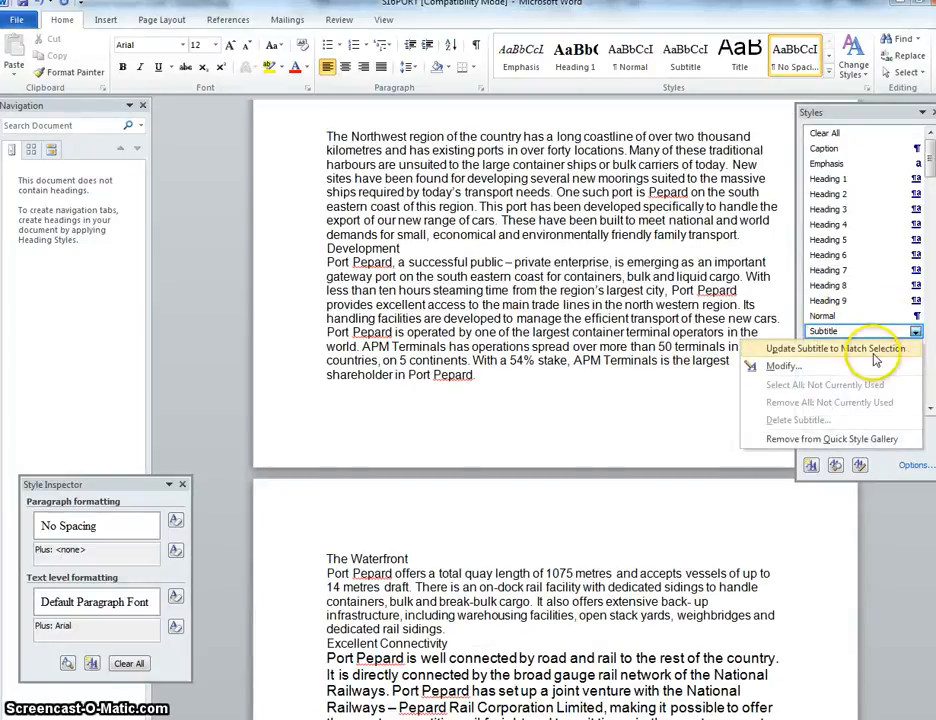
{"action": "left_click", "coordinate": [854, 370]}
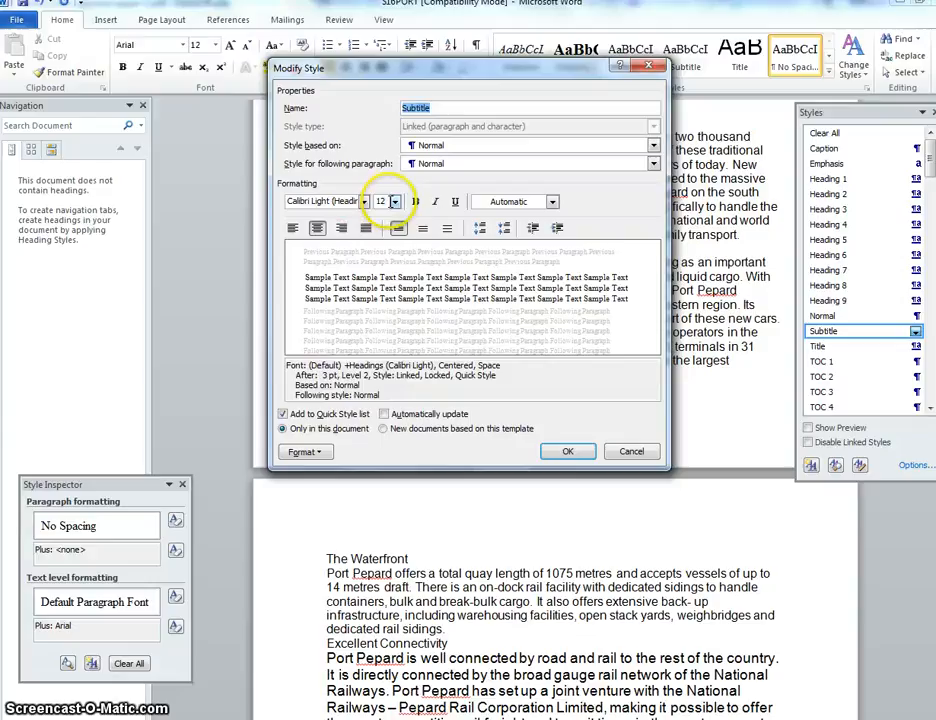
{"action": "left_click", "coordinate": [364, 201]}
{"action": "left_click", "coordinate": [310, 250]}
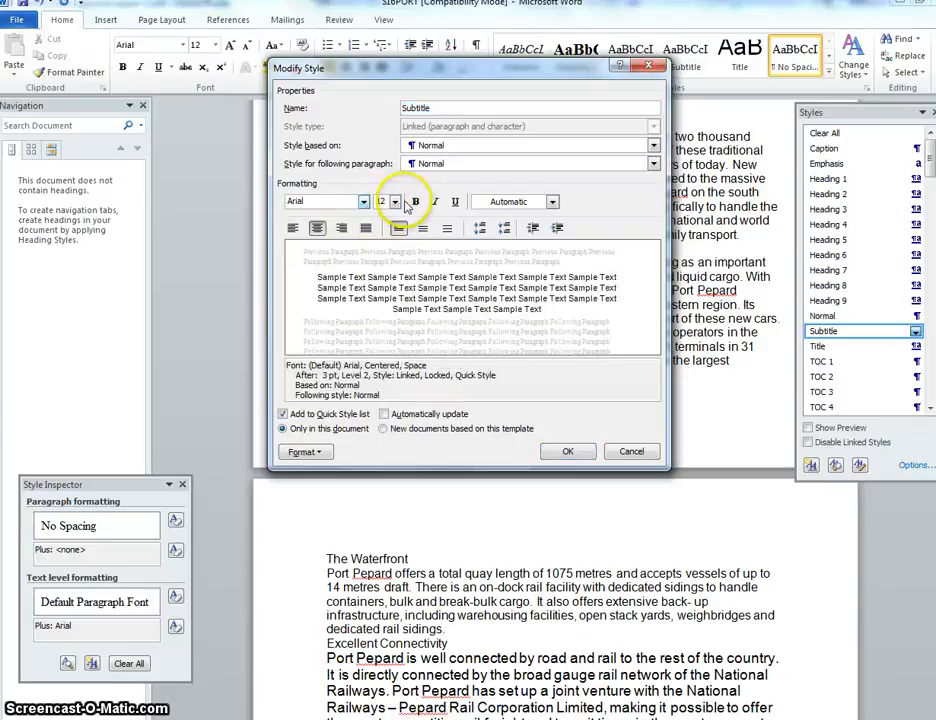
{"action": "left_click", "coordinate": [395, 201]}
{"action": "left_click", "coordinate": [386, 285]}
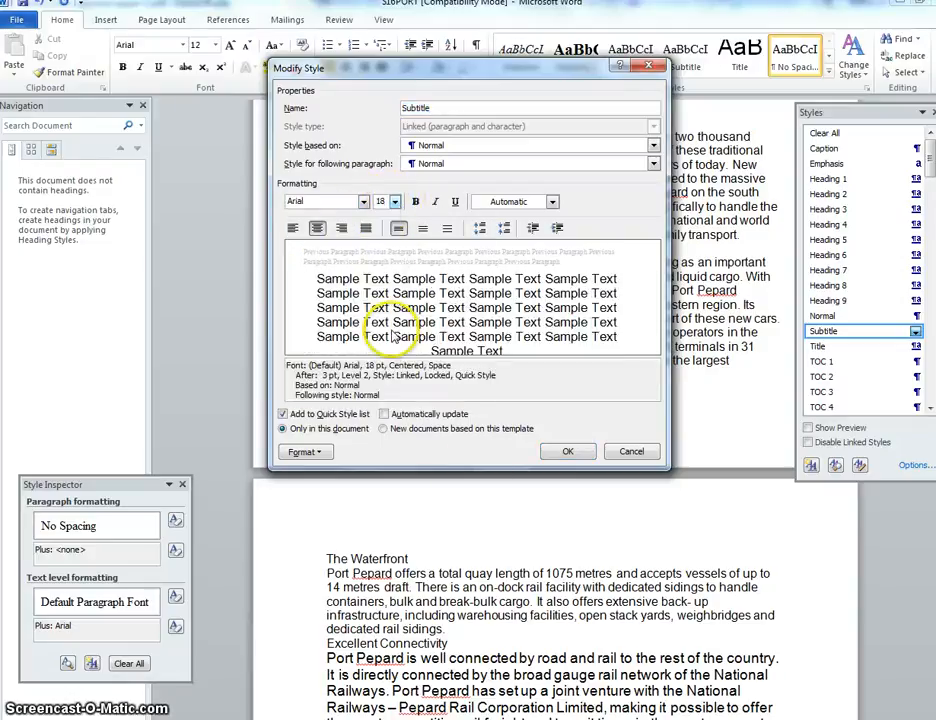
Recheck the specification sheet, make the Subtitle style italic, underlined and right aligned, and apply the changes
{"action": "key", "text": "alt+Tab"}
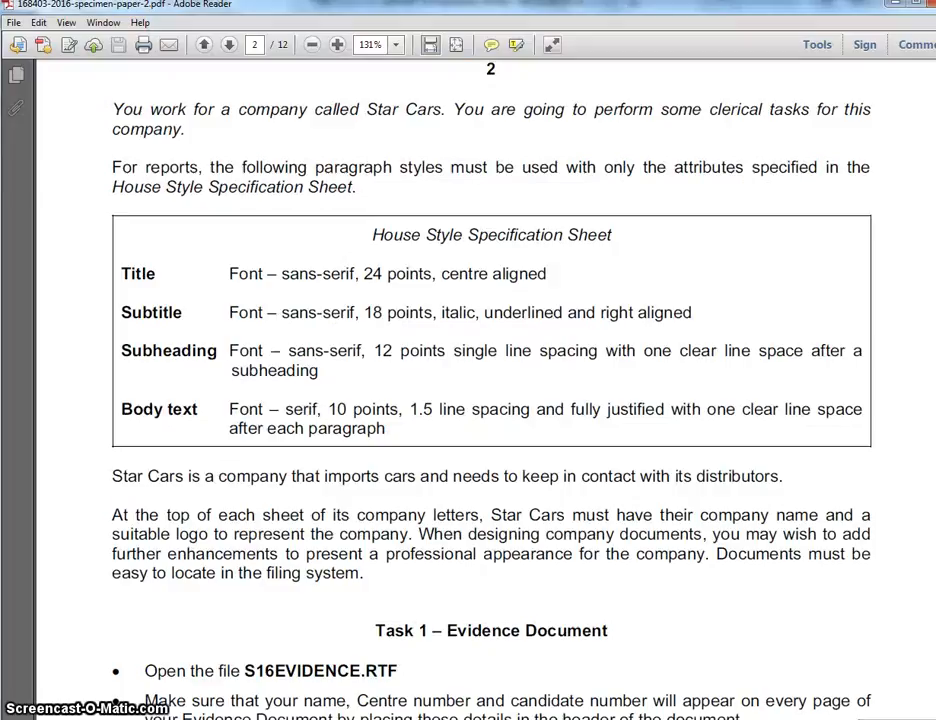
{"action": "key", "text": "alt+Tab"}
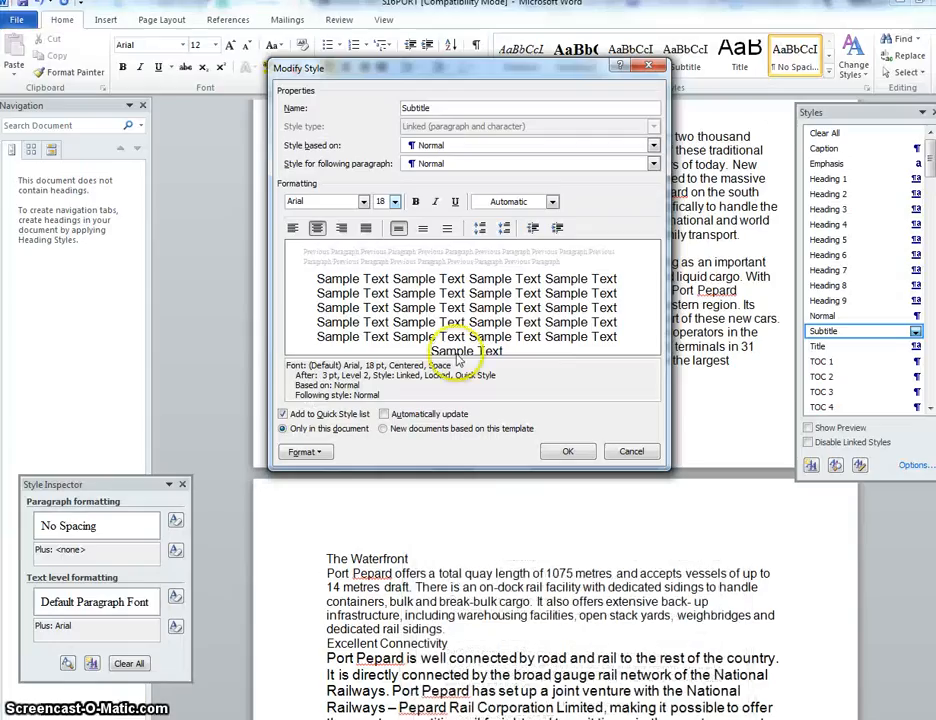
{"action": "left_click", "coordinate": [436, 202]}
{"action": "left_click", "coordinate": [455, 202]}
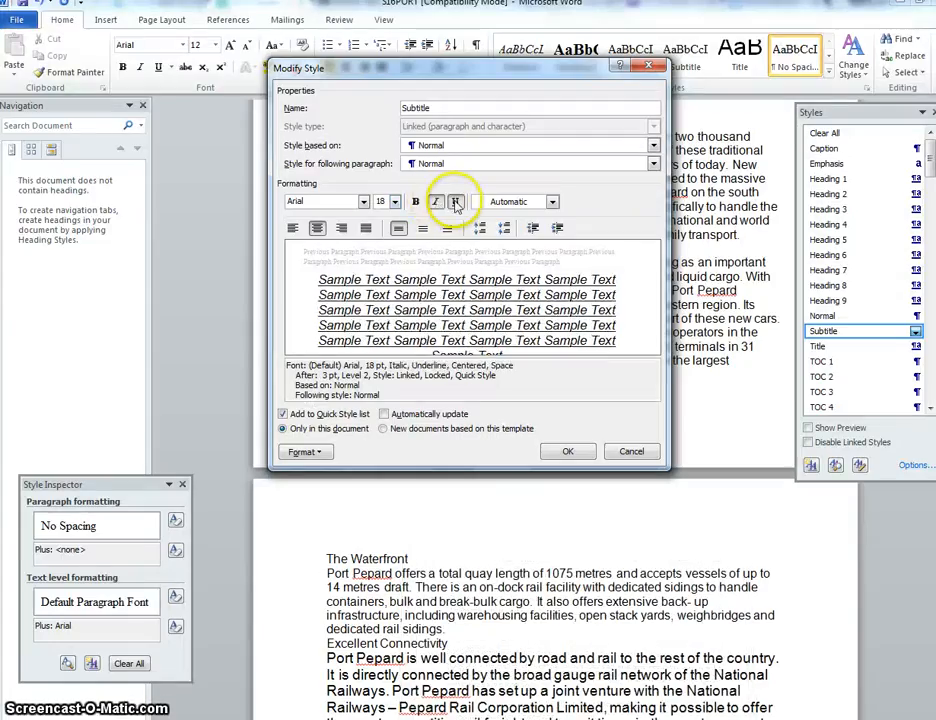
{"action": "left_click", "coordinate": [342, 229]}
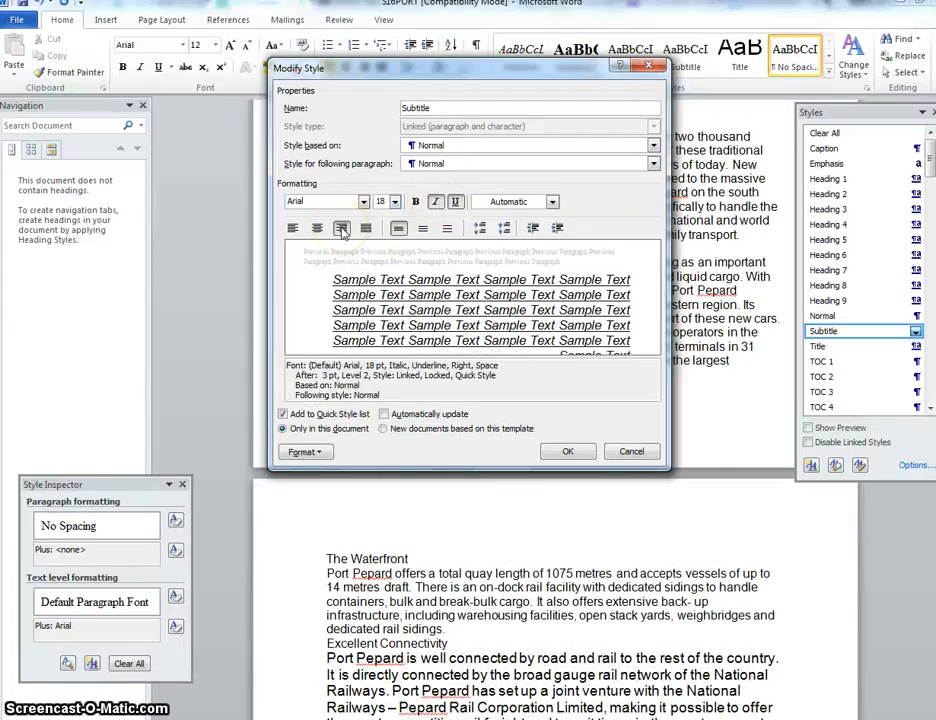
{"action": "left_click", "coordinate": [567, 451]}
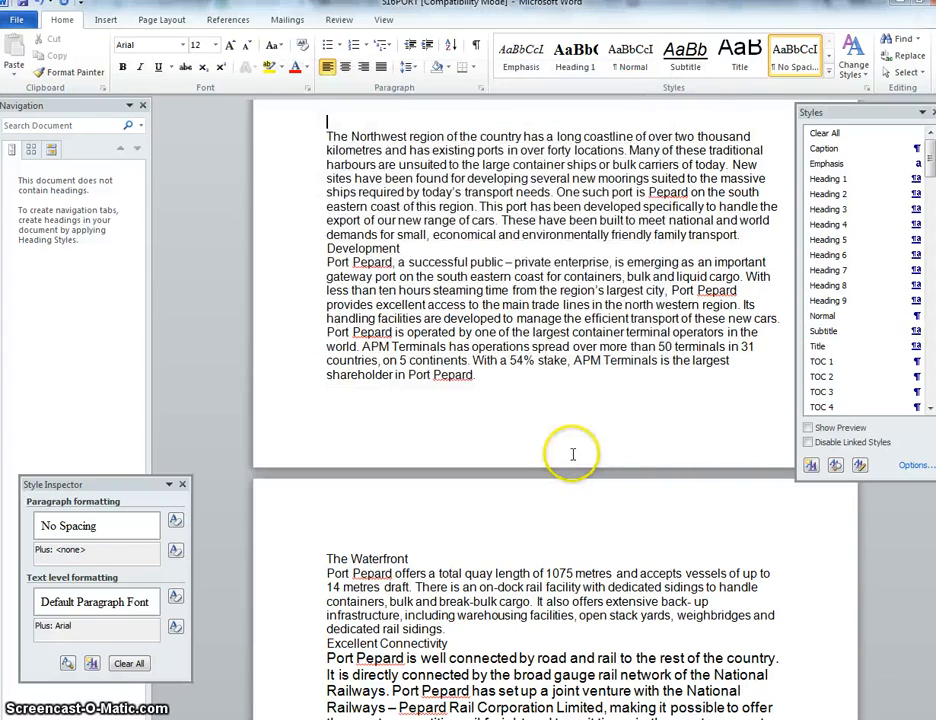
Check the specification and the existing styles for a subheading style, then start a new style named "subheading"
{"action": "key", "text": "alt+Tab"}
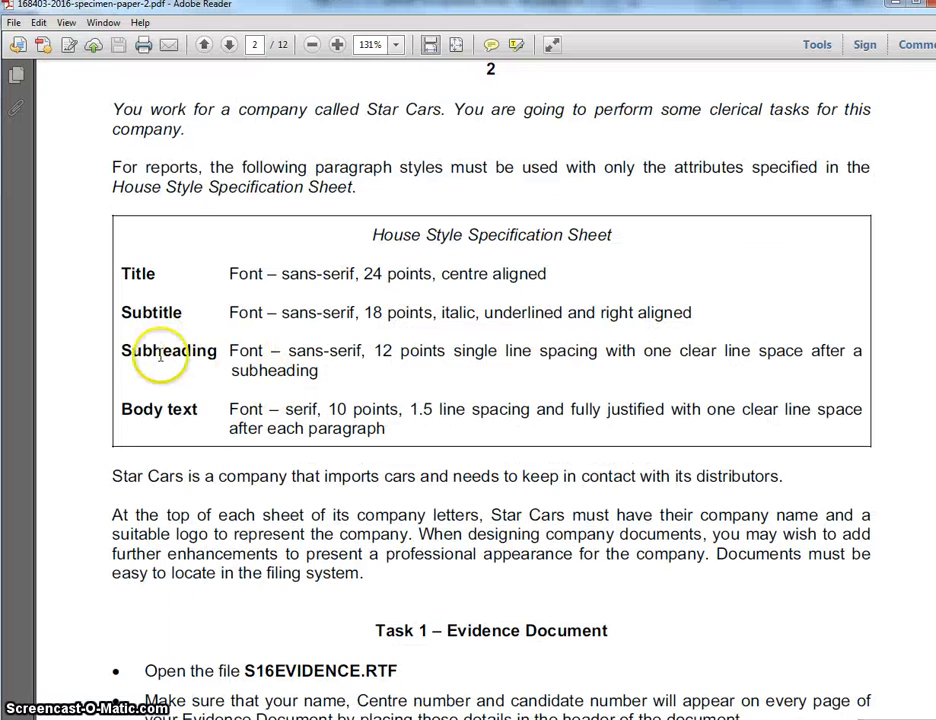
{"action": "key", "text": "alt+Tab"}
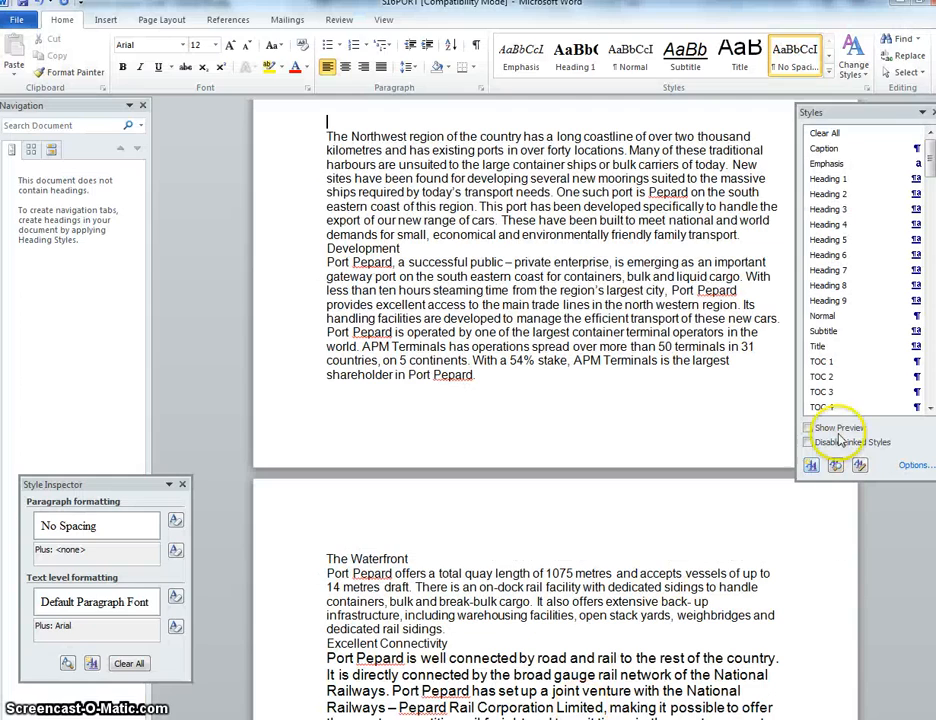
{"action": "left_click_drag", "start_coordinate": [928, 157], "coordinate": [929, 236]}
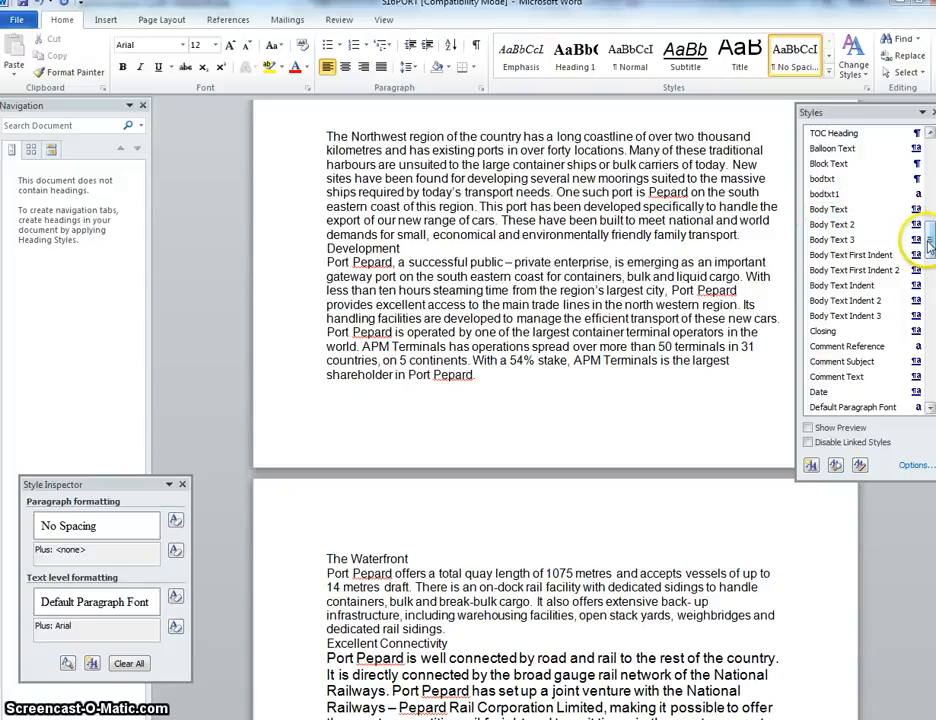
{"action": "left_click_drag", "start_coordinate": [928, 245], "coordinate": [913, 160]}
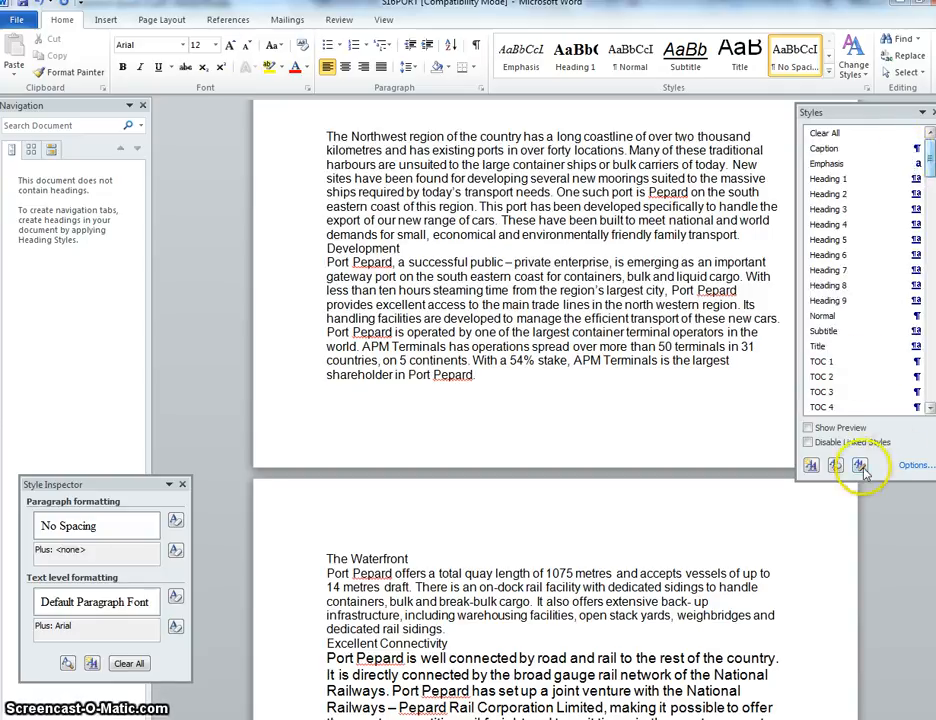
{"action": "left_click", "coordinate": [811, 466]}
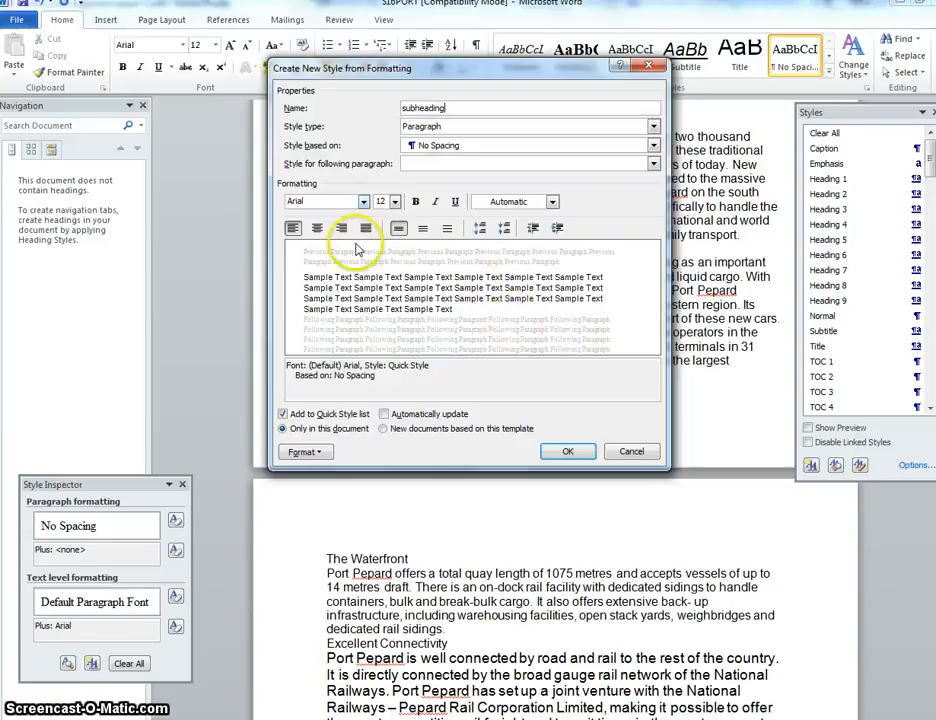
Choose Arial at 12 points for the new subheading style, following the font requirements in the specimen paper
{"action": "key", "text": "alt+Tab"}
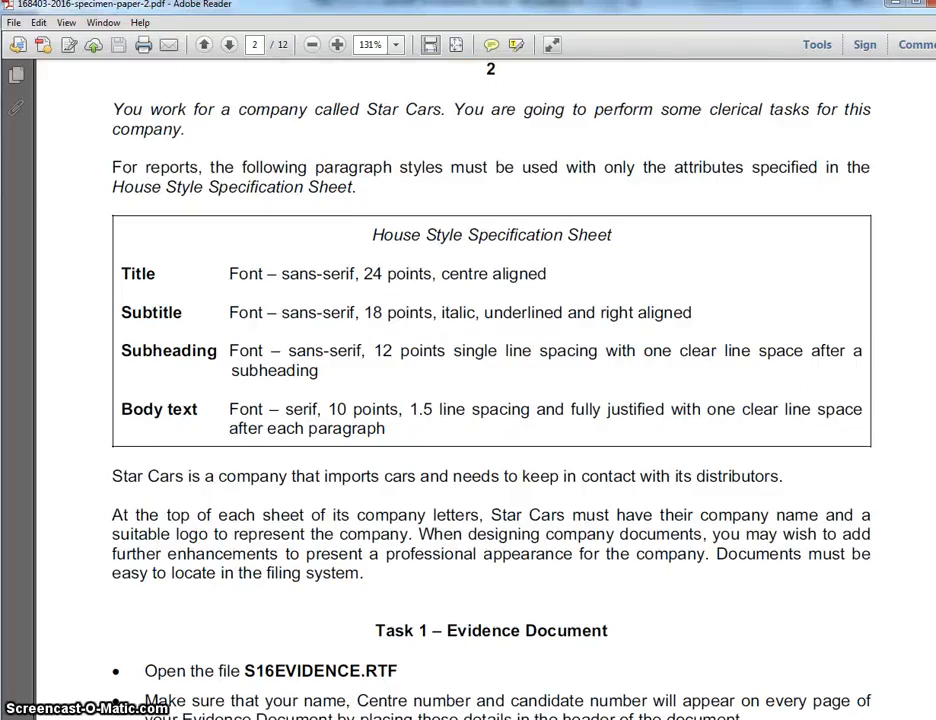
{"action": "key", "text": "alt+Tab"}
{"action": "left_click", "coordinate": [364, 202]}
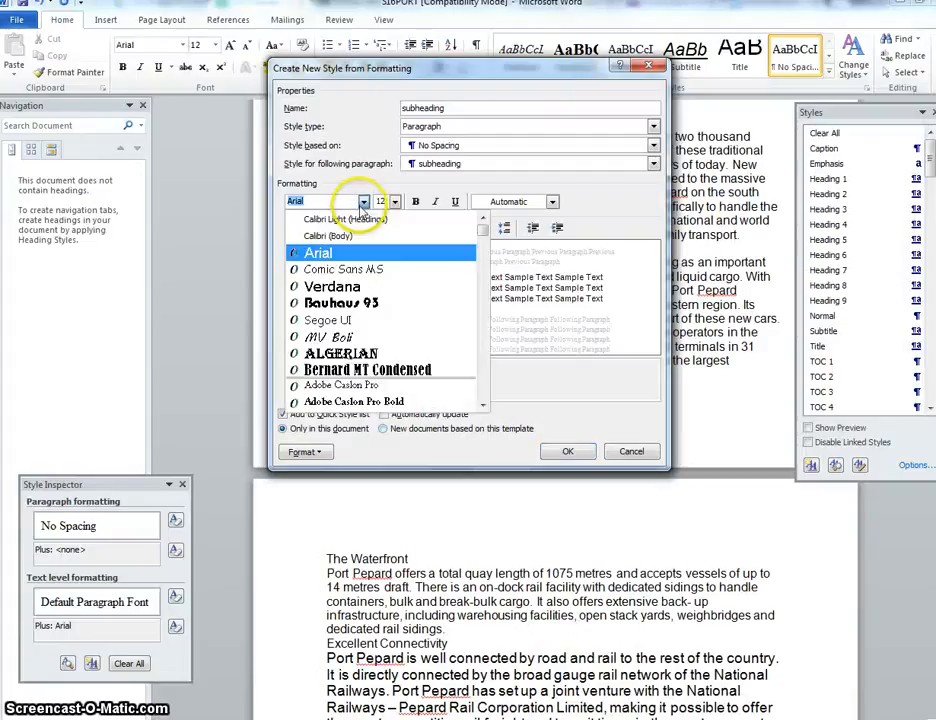
{"action": "left_click", "coordinate": [362, 252]}
{"action": "left_click", "coordinate": [395, 201]}
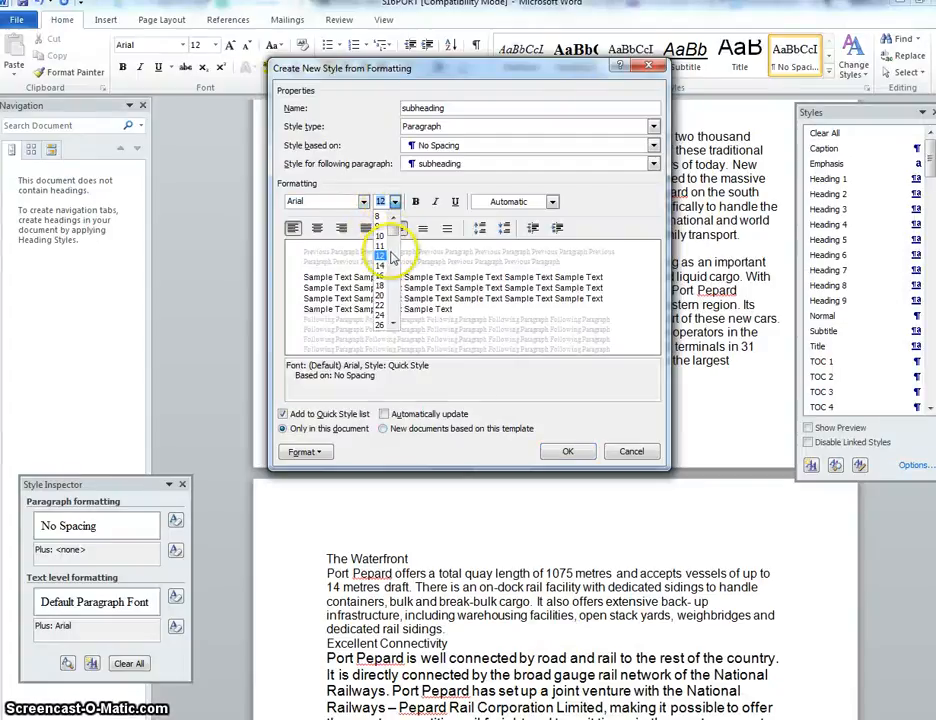
{"action": "scroll", "coordinate": [393, 250], "scroll_direction": "down", "scroll_amount": 2}
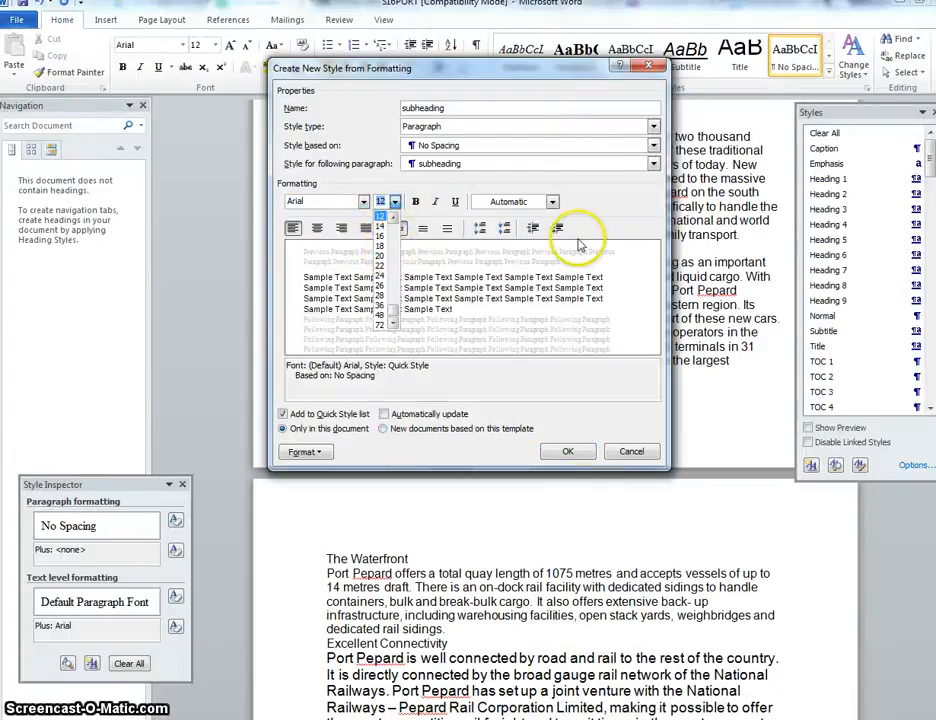
Review the specimen's subheading spacing requirements and the new style's options for type, base style and following paragraph
{"action": "key", "text": "alt+Tab"}
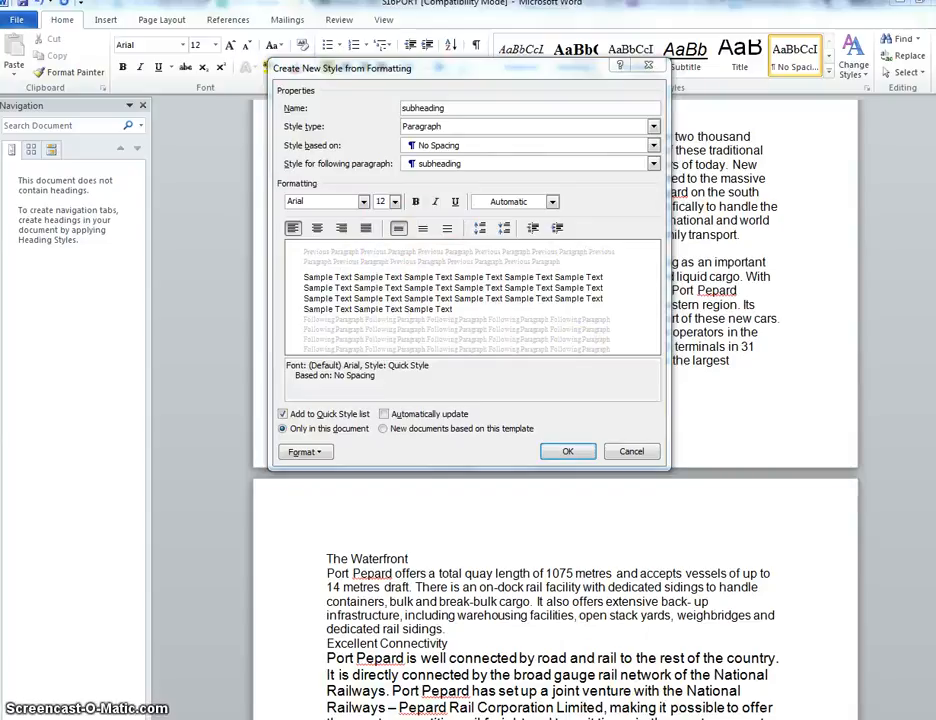
{"action": "key", "text": "alt+Tab"}
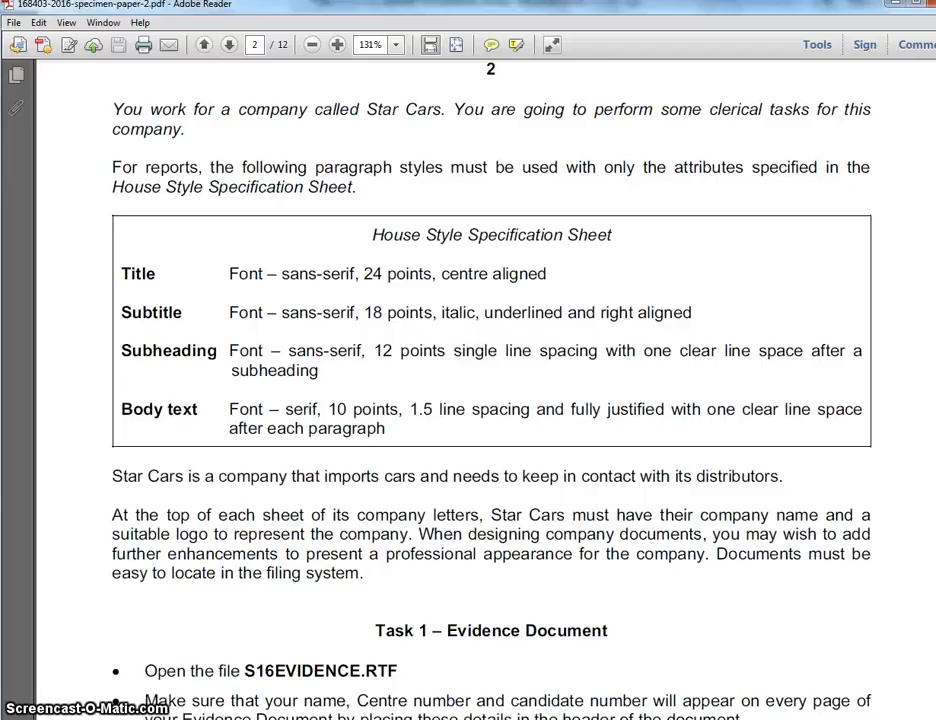
{"action": "key", "text": "alt+Tab"}
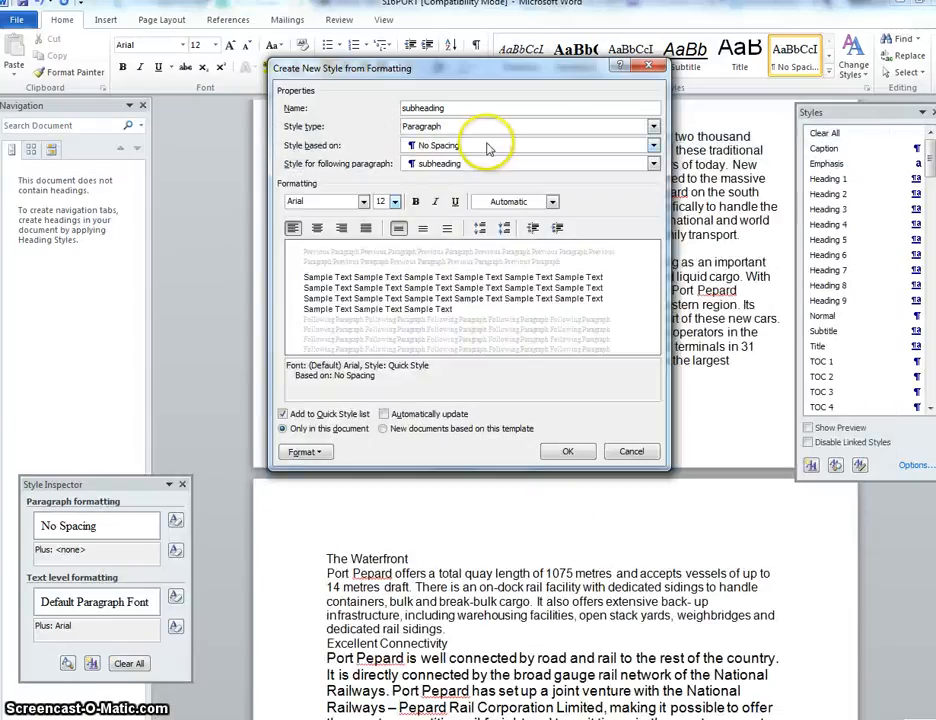
{"action": "left_click", "coordinate": [653, 146]}
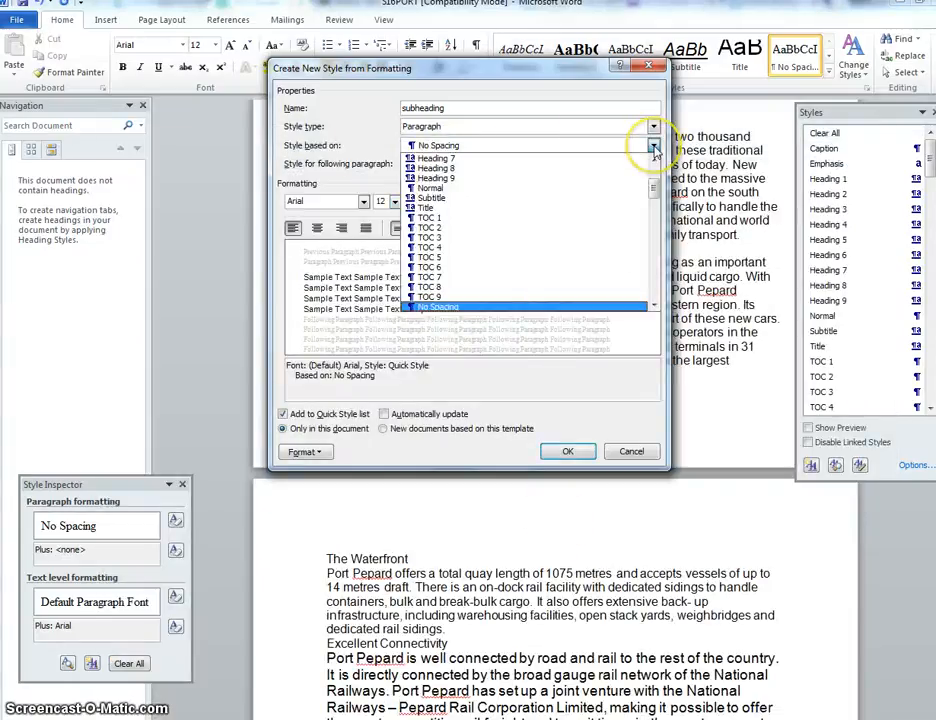
{"action": "left_click", "coordinate": [653, 147]}
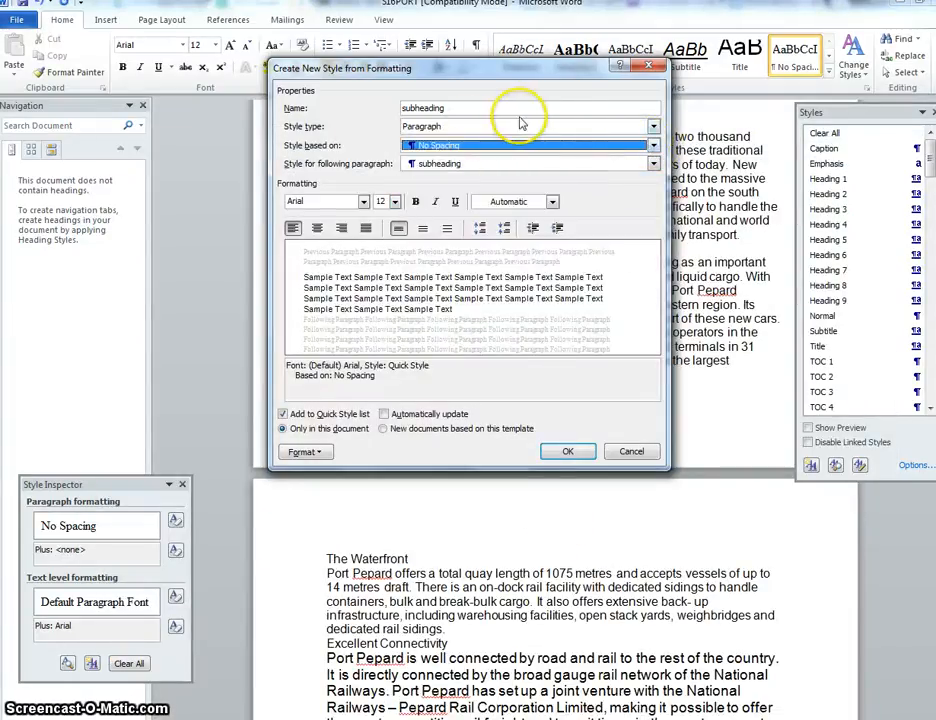
{"action": "left_click", "coordinate": [653, 126]}
{"action": "left_click", "coordinate": [654, 128]}
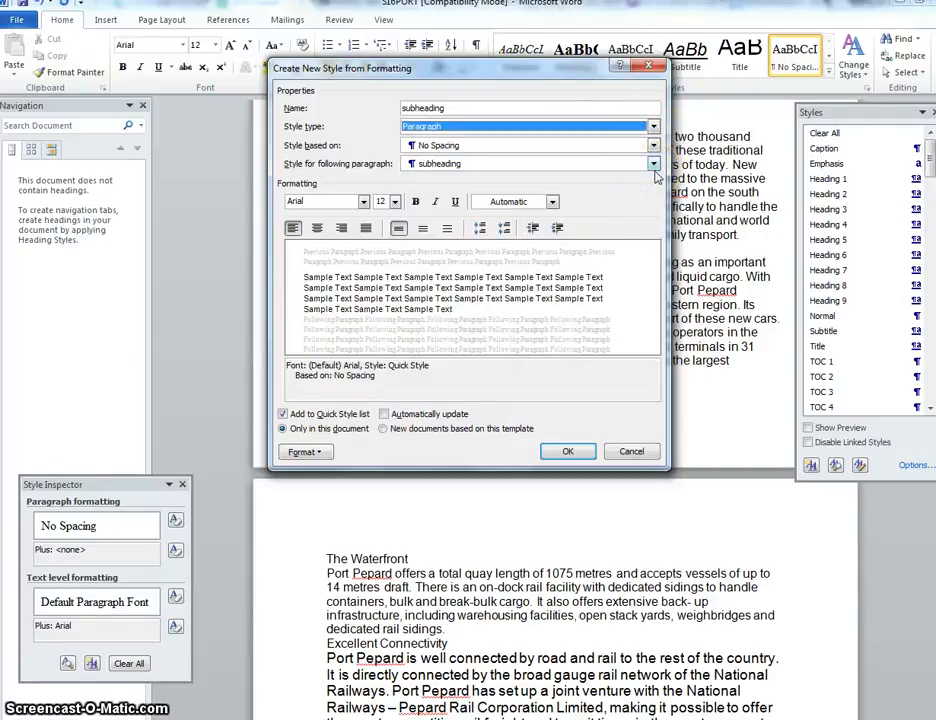
{"action": "left_click", "coordinate": [653, 164]}
{"action": "left_click", "coordinate": [653, 165]}
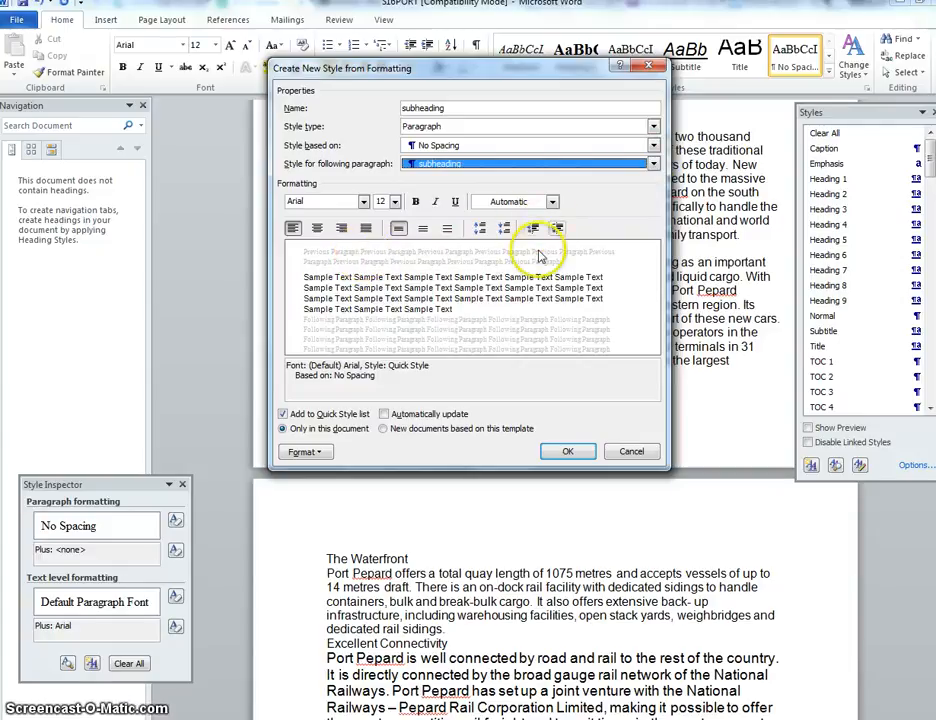
Check the specimen's subheading spacing requirement and set the new style's paragraph spacing after to Auto, keeping single line spacing
{"action": "left_click", "coordinate": [329, 455]}
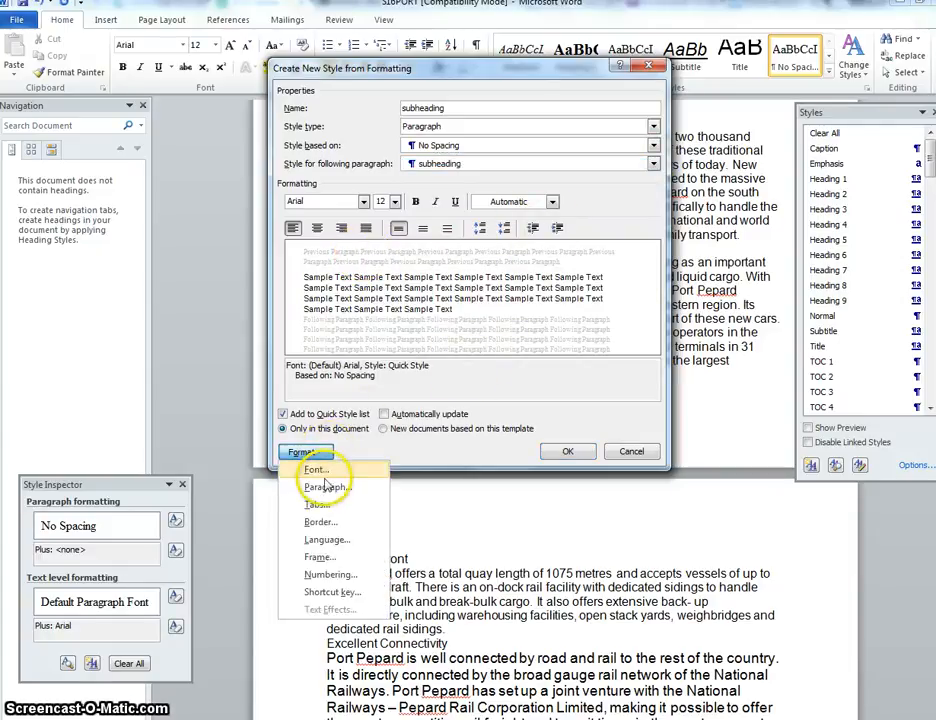
{"action": "left_click", "coordinate": [328, 487]}
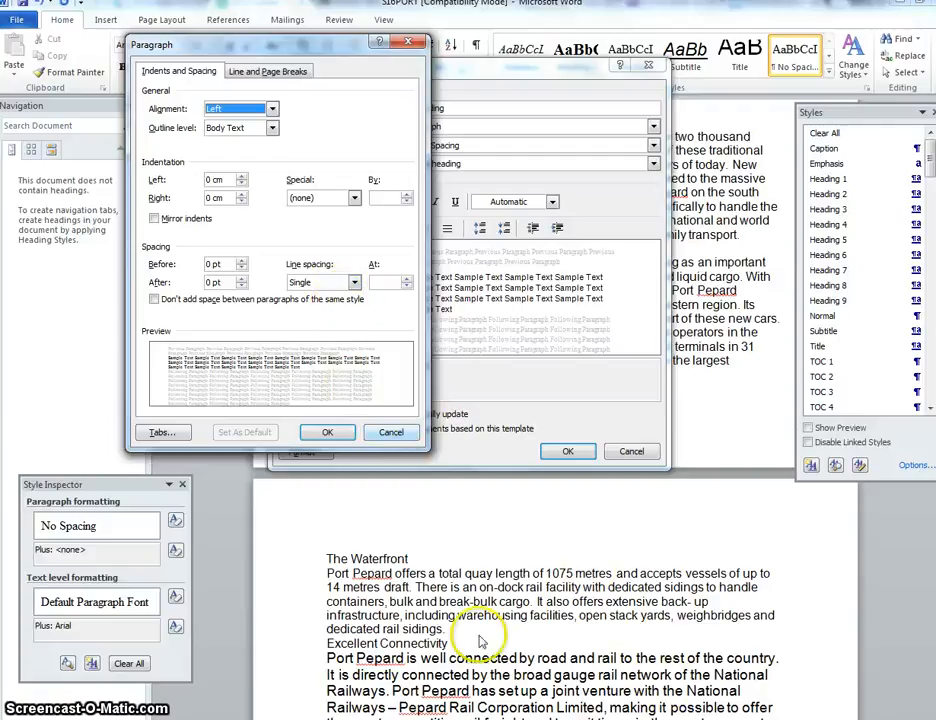
{"action": "key", "text": "alt+Tab"}
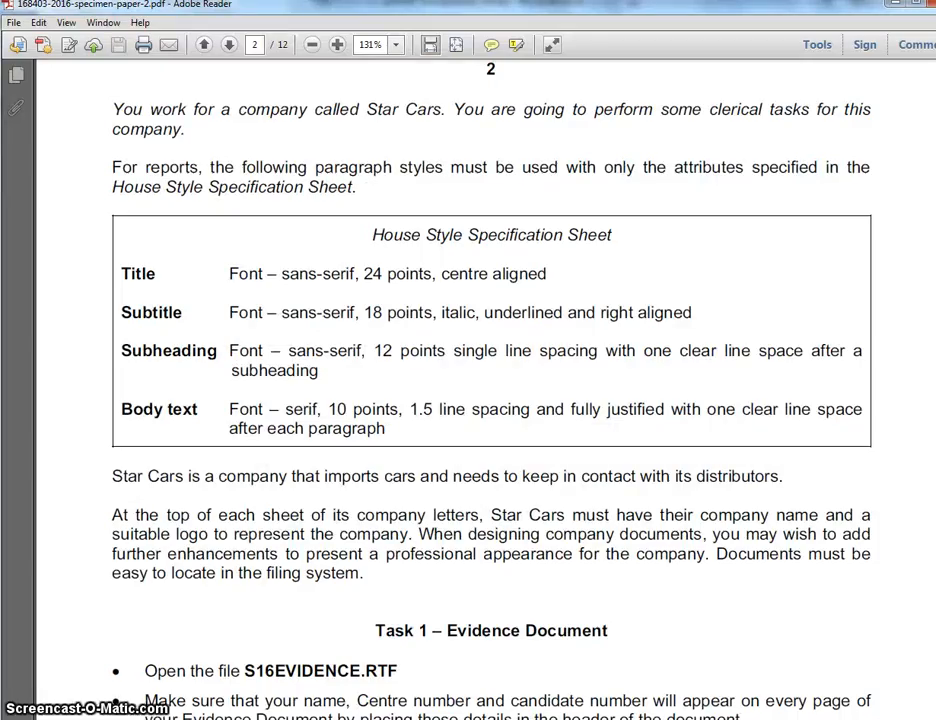
{"action": "key", "text": "alt+Tab"}
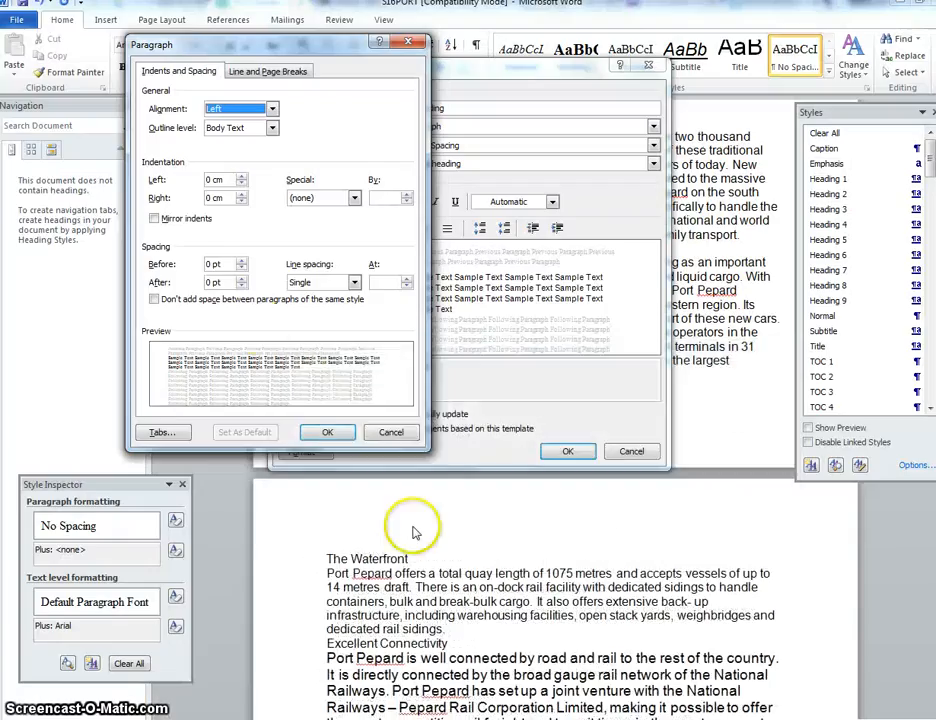
{"action": "left_click", "coordinate": [241, 287]}
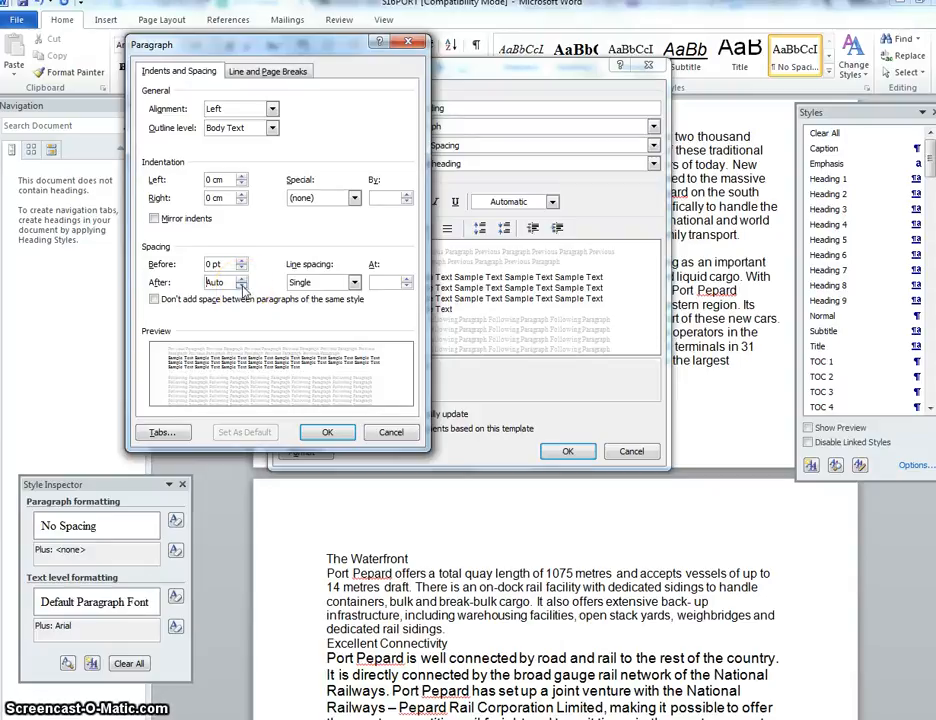
{"action": "left_click", "coordinate": [241, 279]}
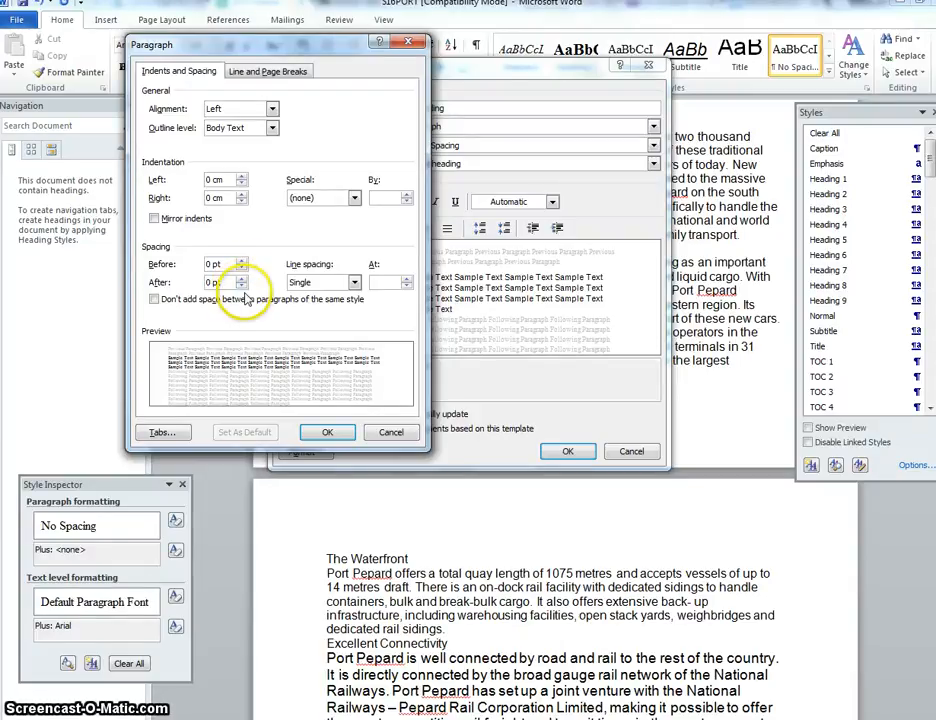
{"action": "left_click", "coordinate": [241, 286]}
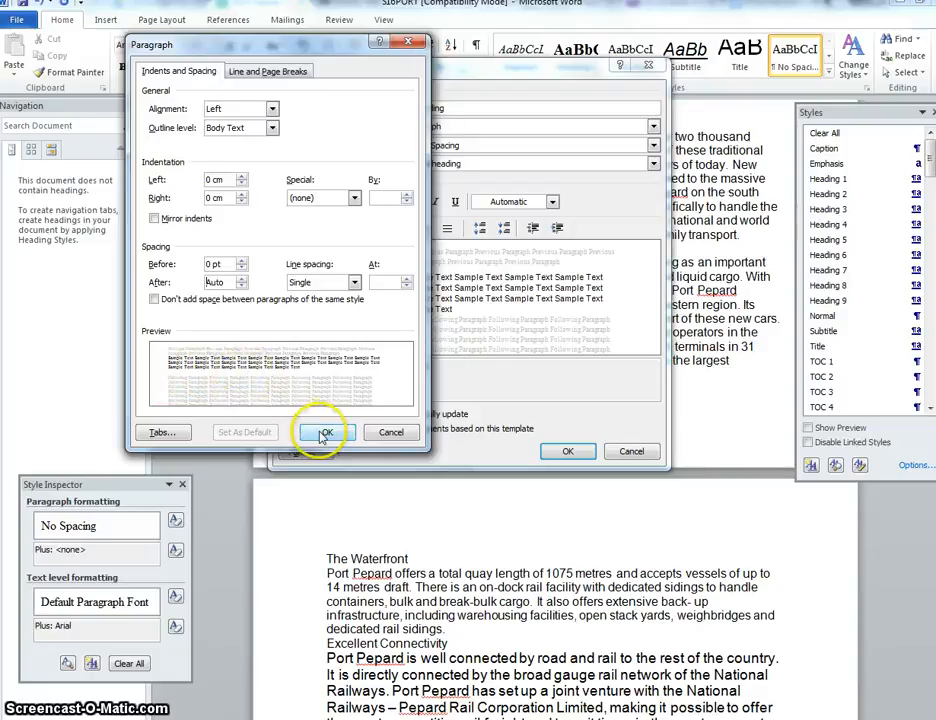
Check the line and page break options, accept the paragraph settings and create the subheading style
{"action": "left_click", "coordinate": [254, 72]}
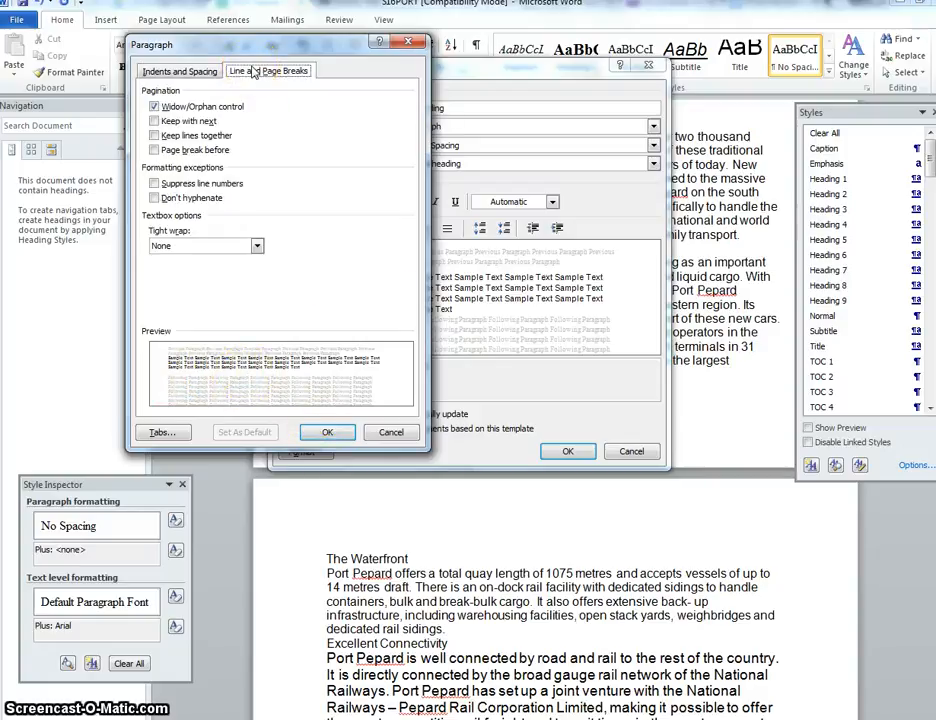
{"action": "left_click", "coordinate": [200, 72]}
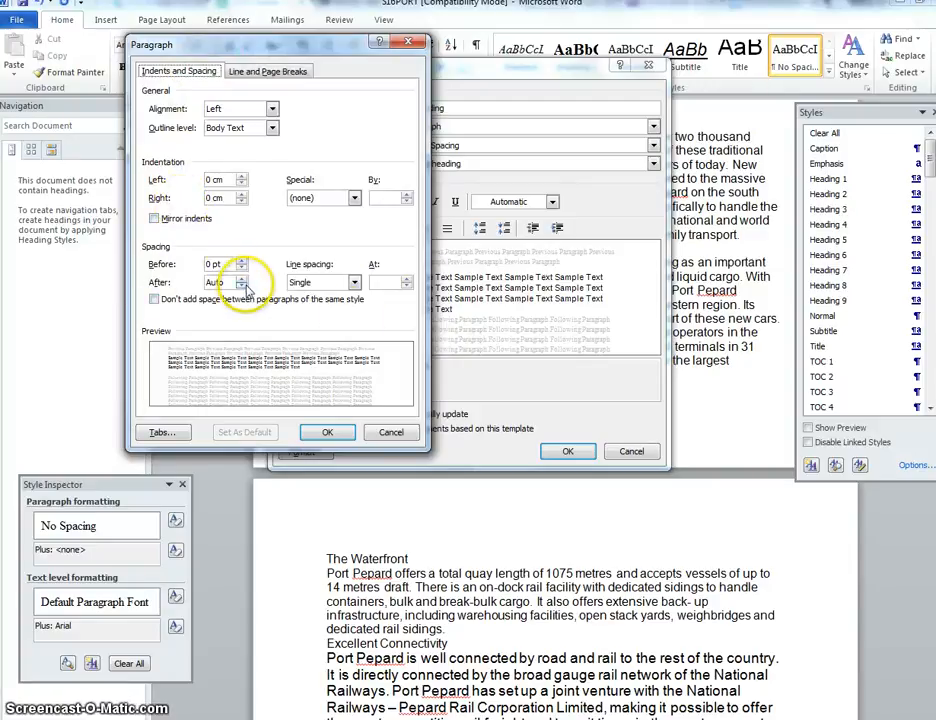
{"action": "left_click", "coordinate": [325, 432]}
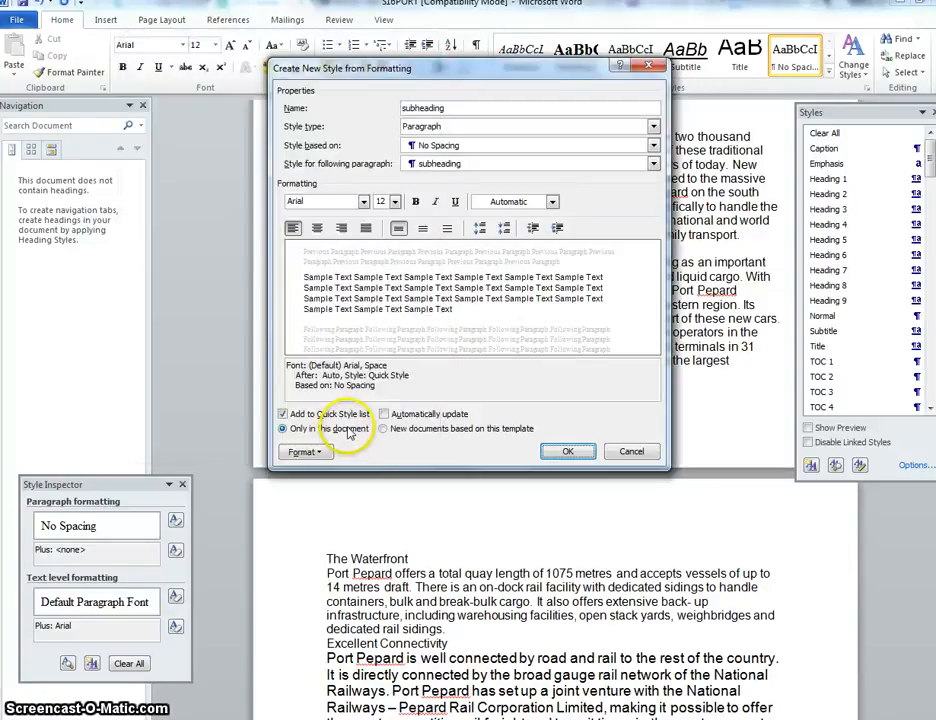
{"action": "left_click", "coordinate": [559, 453]}
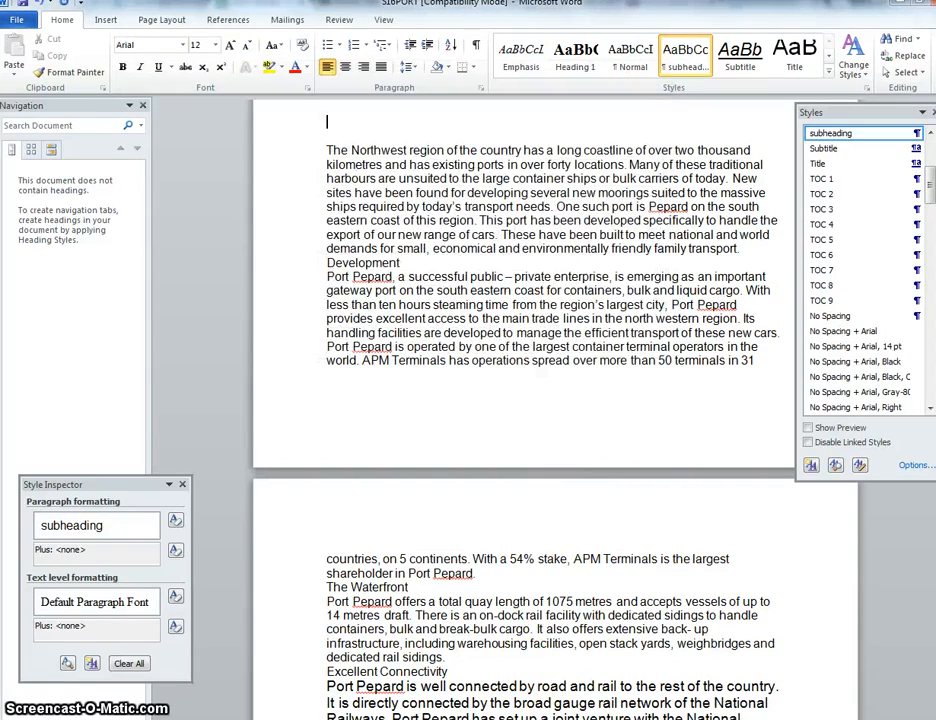
Read tasks 4 to 6 in the specimen paper, including Evidence 2, and open the subheading style's definition in Word
{"action": "key", "text": "alt+Tab"}
{"action": "scroll", "coordinate": [422, 507], "scroll_direction": "down", "scroll_amount": 5}
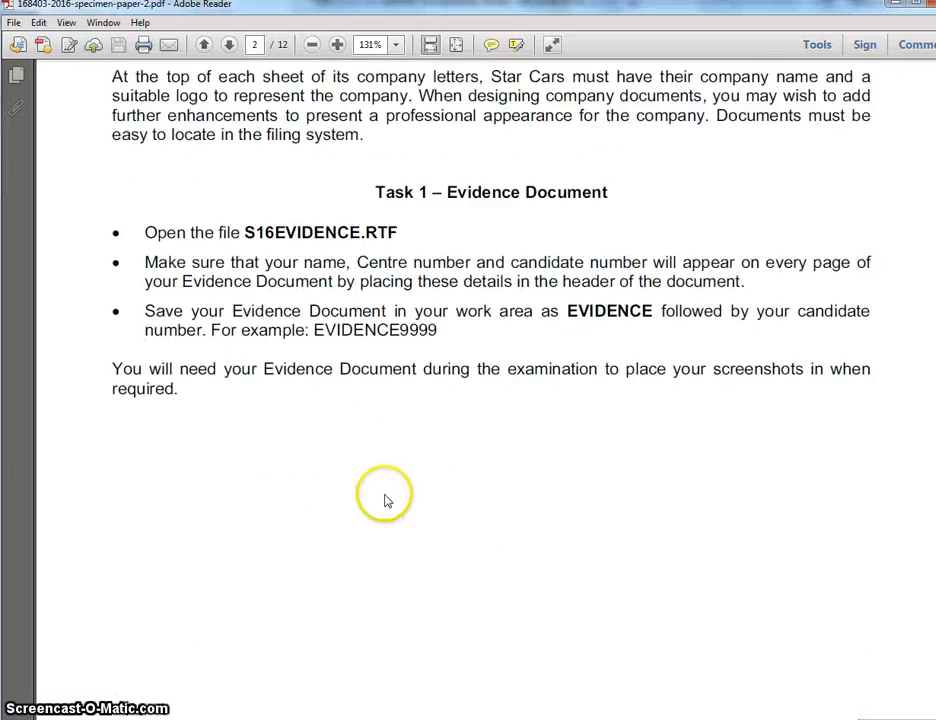
{"action": "scroll", "coordinate": [389, 492], "scroll_direction": "down", "scroll_amount": 15}
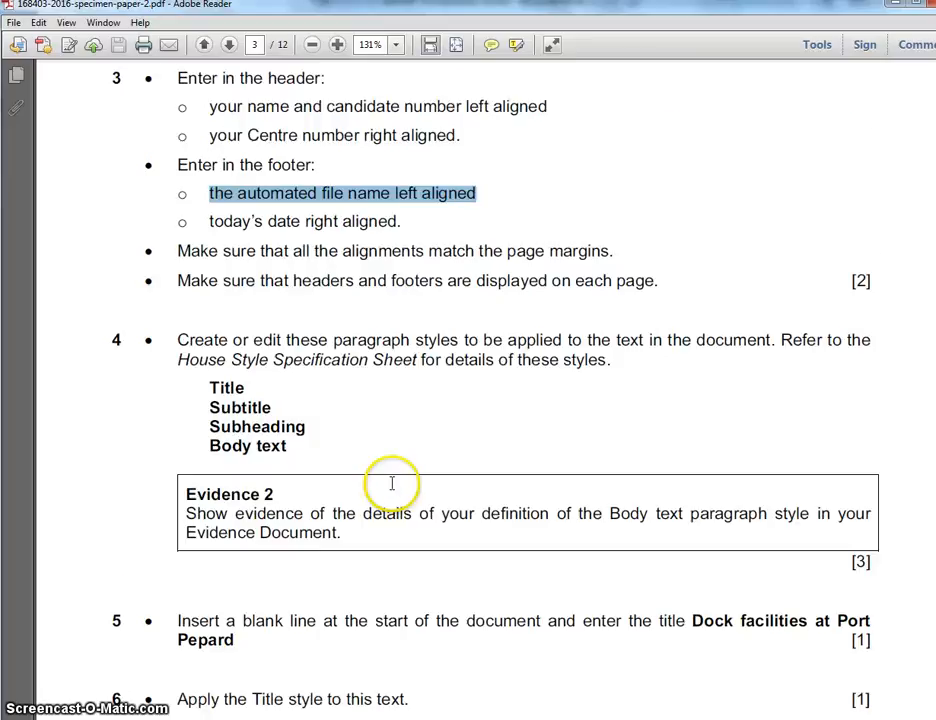
{"action": "scroll", "coordinate": [393, 489], "scroll_direction": "up", "scroll_amount": 1}
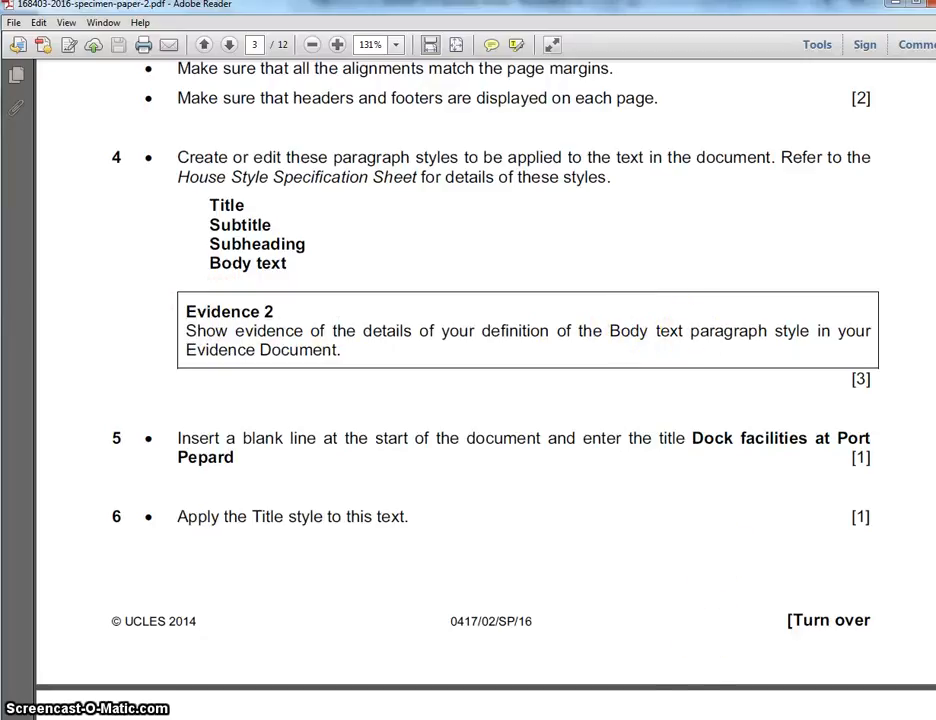
{"action": "key", "text": "alt+Tab"}
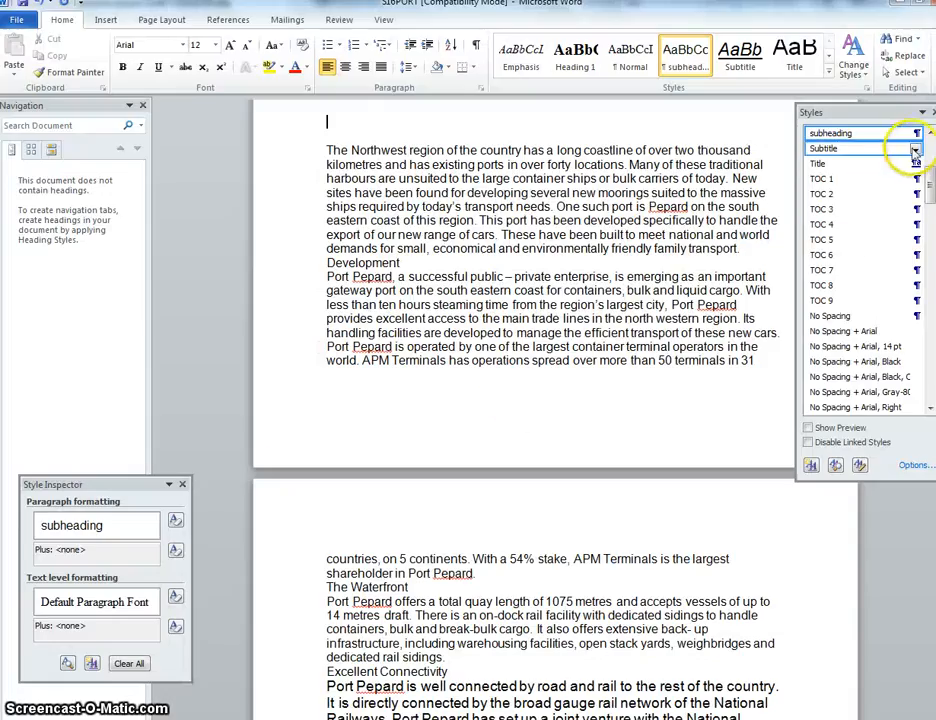
{"action": "left_click", "coordinate": [914, 133]}
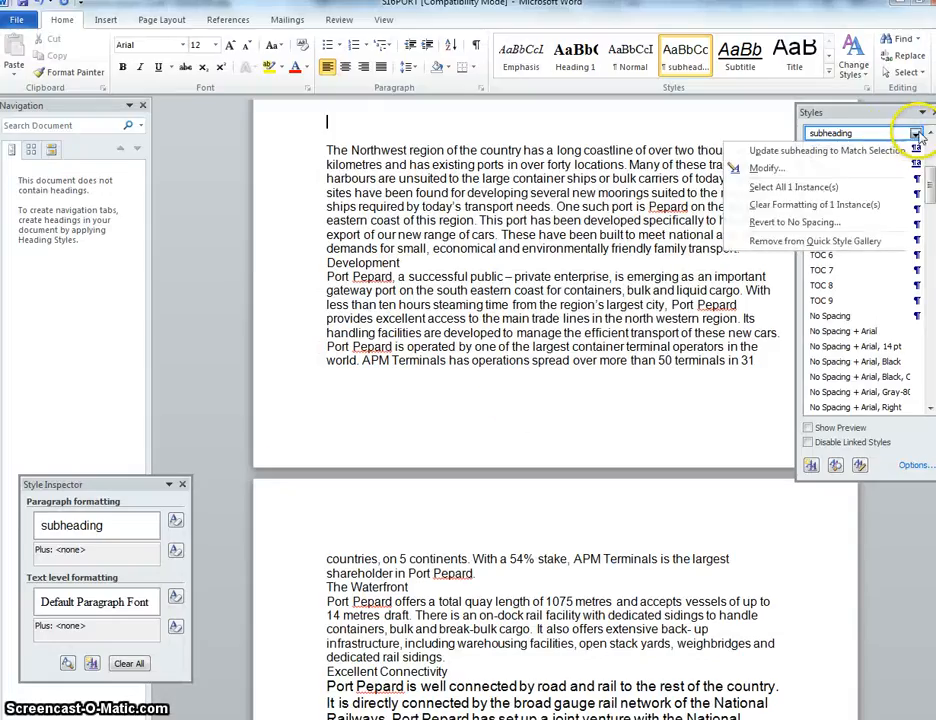
{"action": "left_click", "coordinate": [858, 170]}
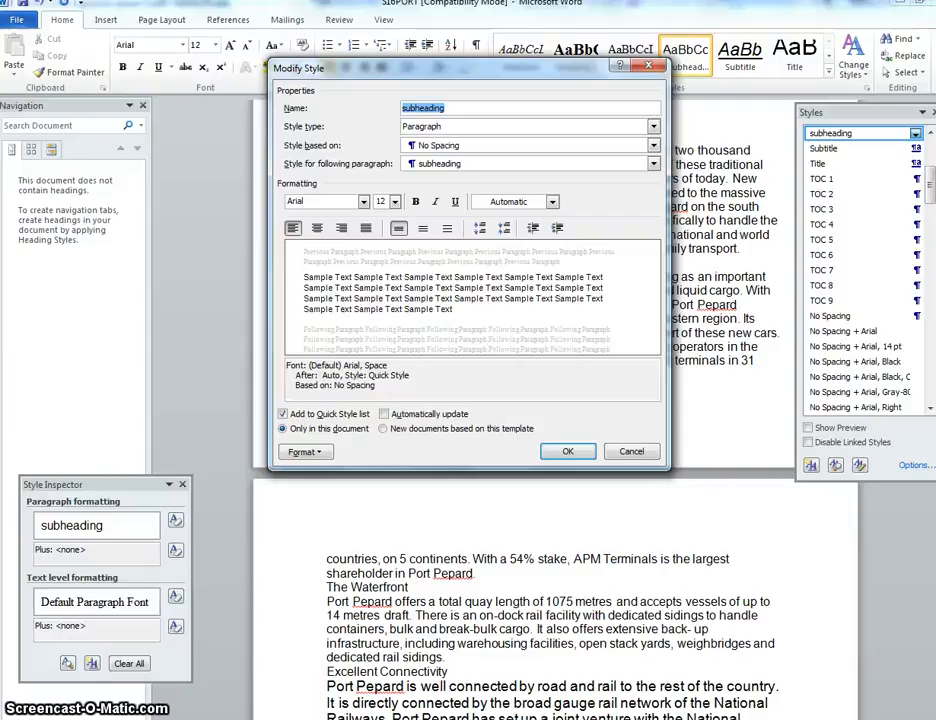
Switch to the specimen paper in Adobe Reader and copy the title "Dock facilities at Port Pepard" from task 5
{"action": "key", "text": "alt+Tab"}
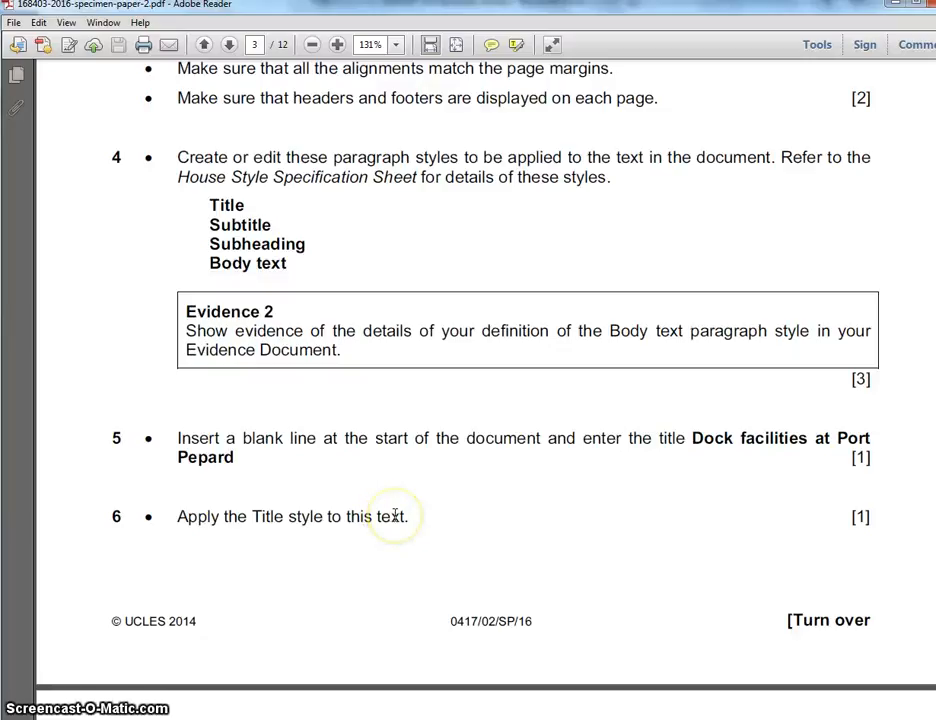
{"action": "left_click_drag", "start_coordinate": [694, 436], "coordinate": [732, 455]}
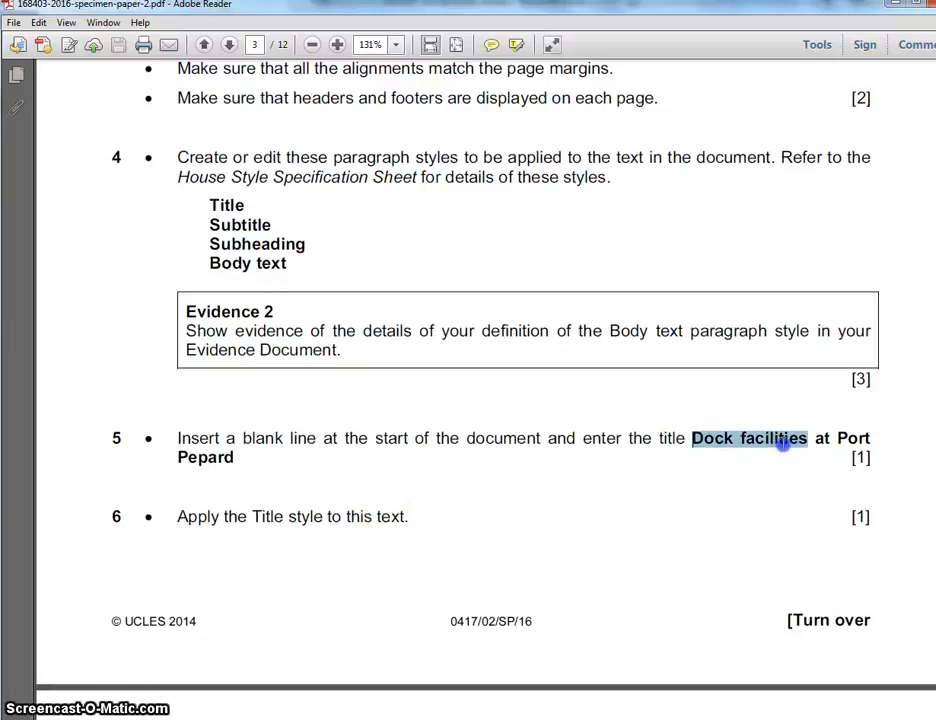
{"action": "left_click_drag", "start_coordinate": [855, 431], "coordinate": [253, 462]}
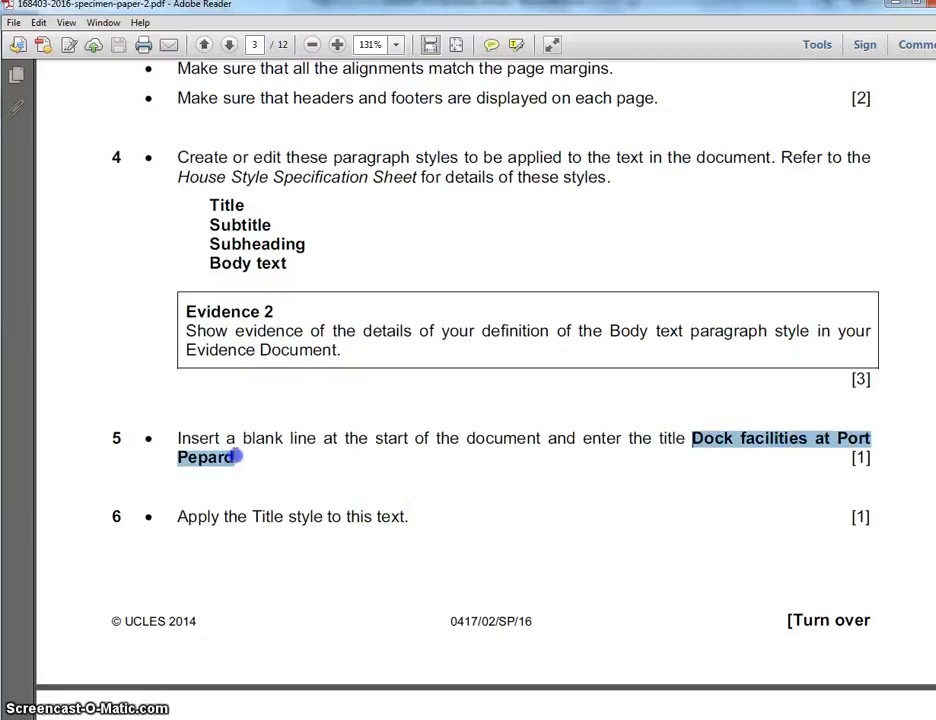
{"action": "right_click", "coordinate": [238, 457]}
{"action": "left_click", "coordinate": [259, 476]}
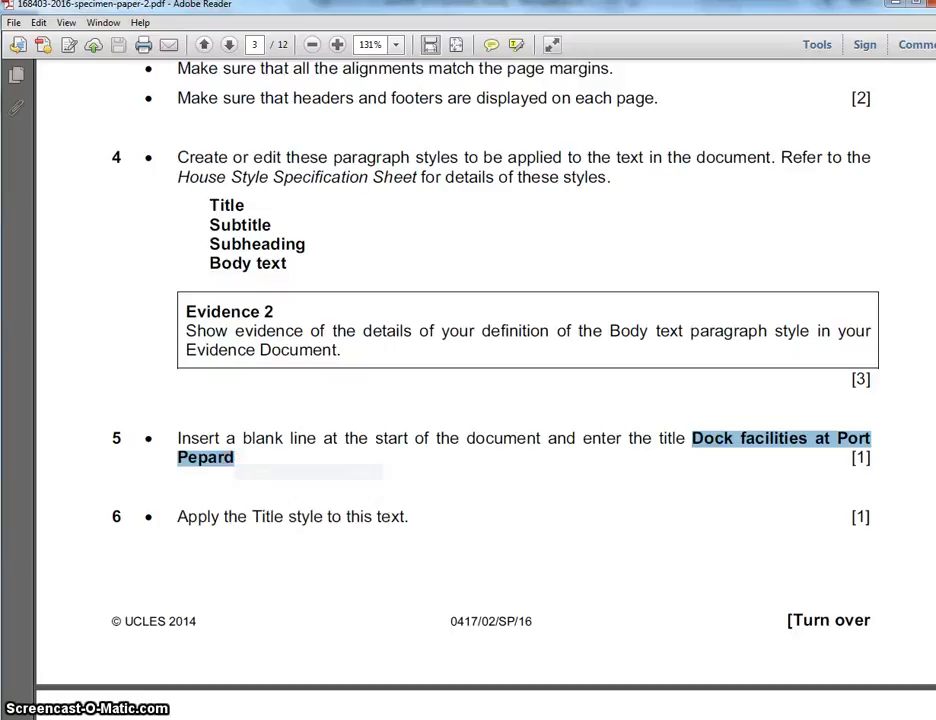
Back in Word, close the style definition and paste the title at the document's start, joined as "Dock facilities at Port Pepard" with a blank line below
{"action": "key", "text": "alt+Tab"}
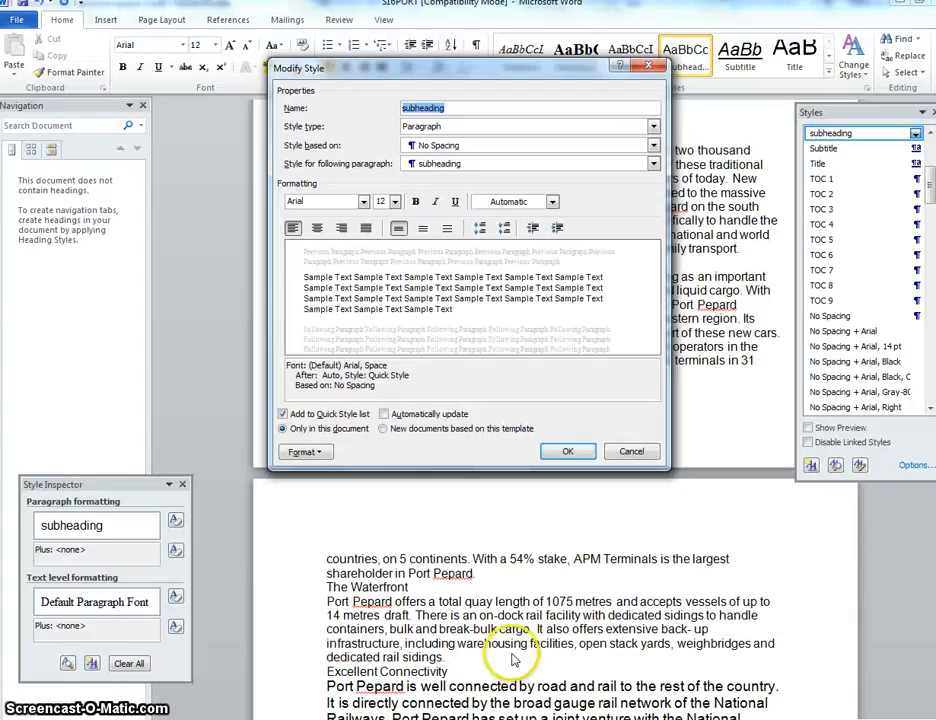
{"action": "left_click", "coordinate": [567, 451]}
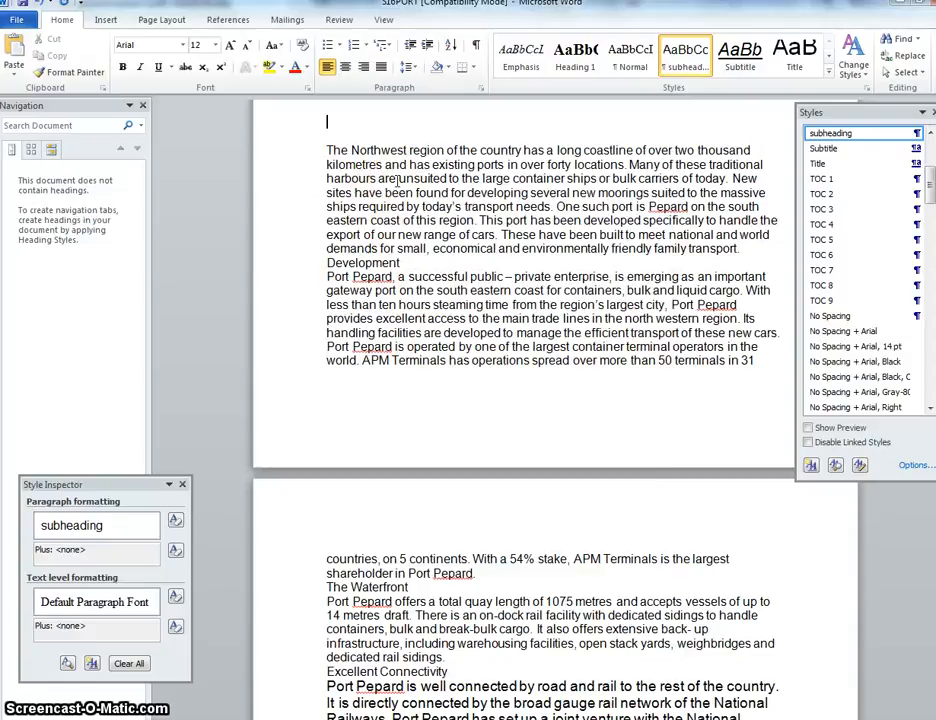
{"action": "key", "text": "ctrl+v"}
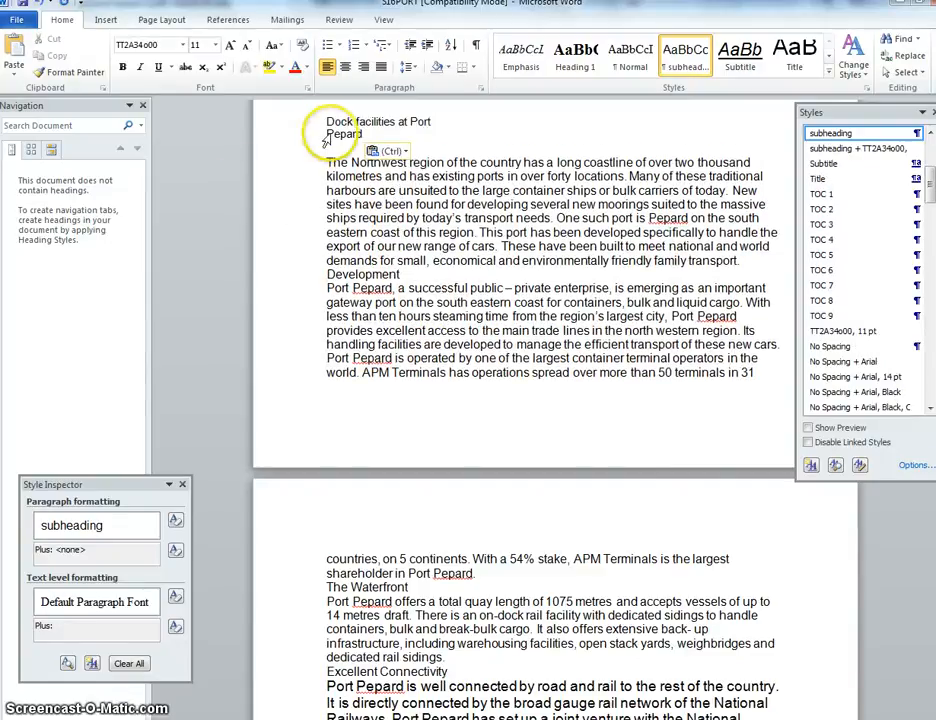
{"action": "left_click", "coordinate": [328, 133]}
{"action": "key", "text": "BackSpace"}
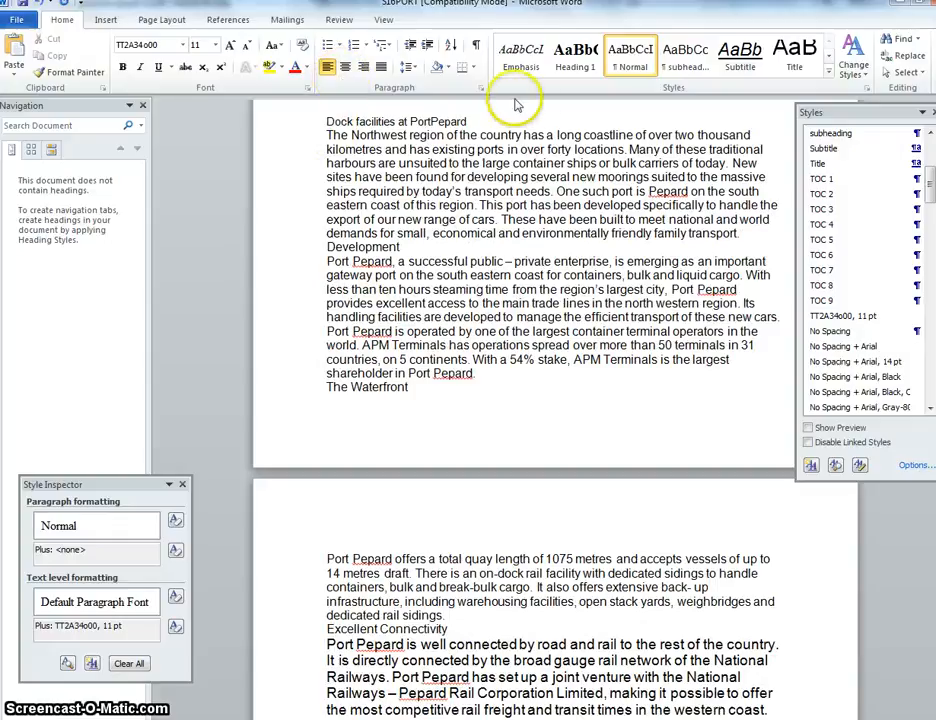
{"action": "key", "text": "Return"}
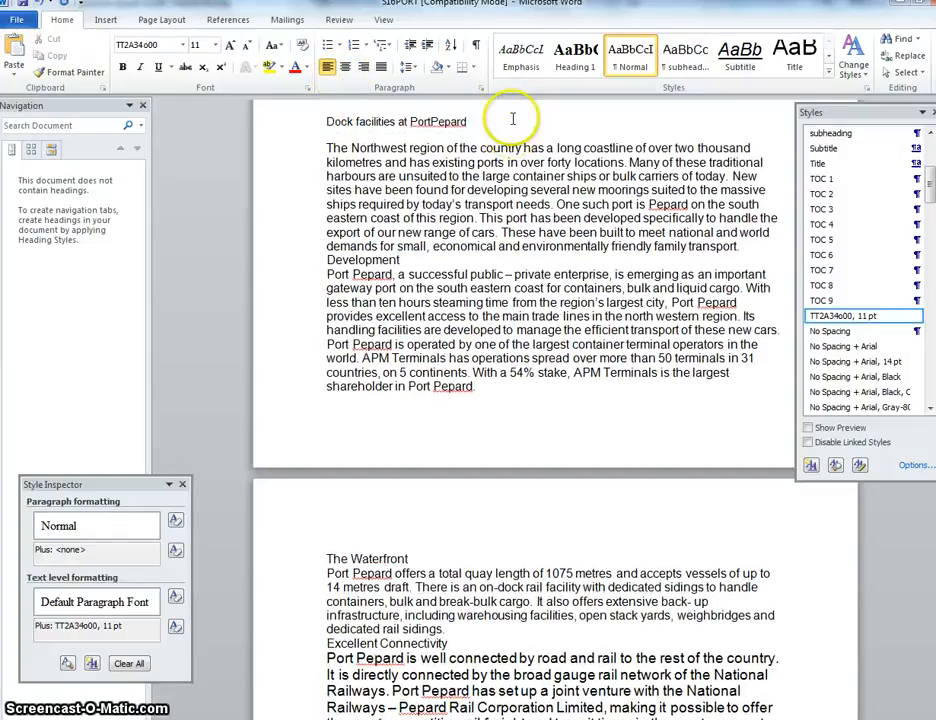
{"action": "left_click", "coordinate": [434, 123]}
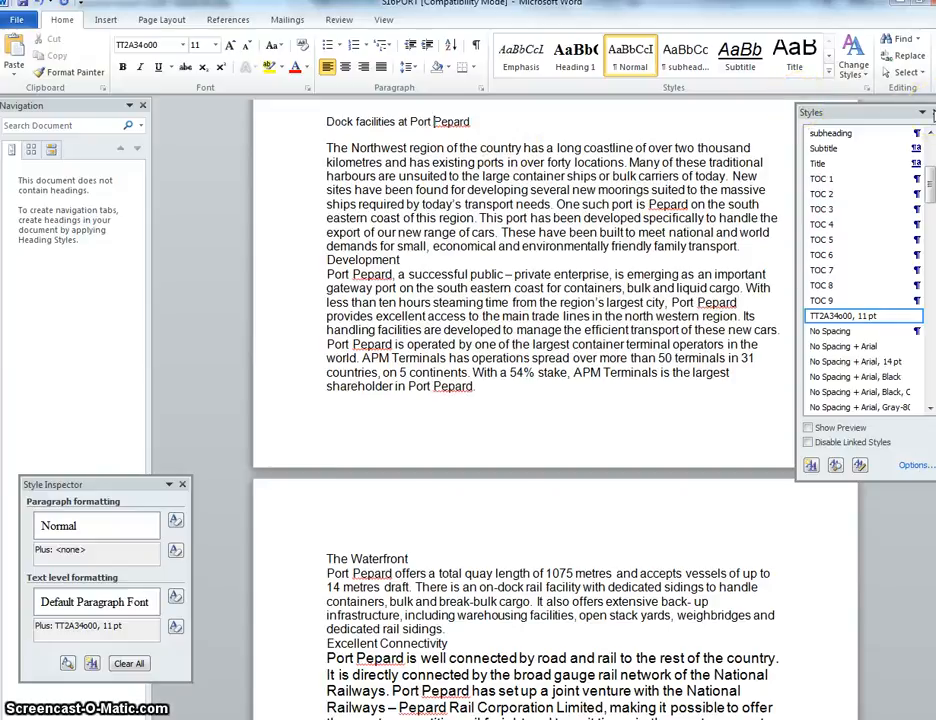
Close the list of styles and apply the Title style to the "Dock facilities at Port Pepard" line at the document's start
{"action": "left_click", "coordinate": [932, 113]}
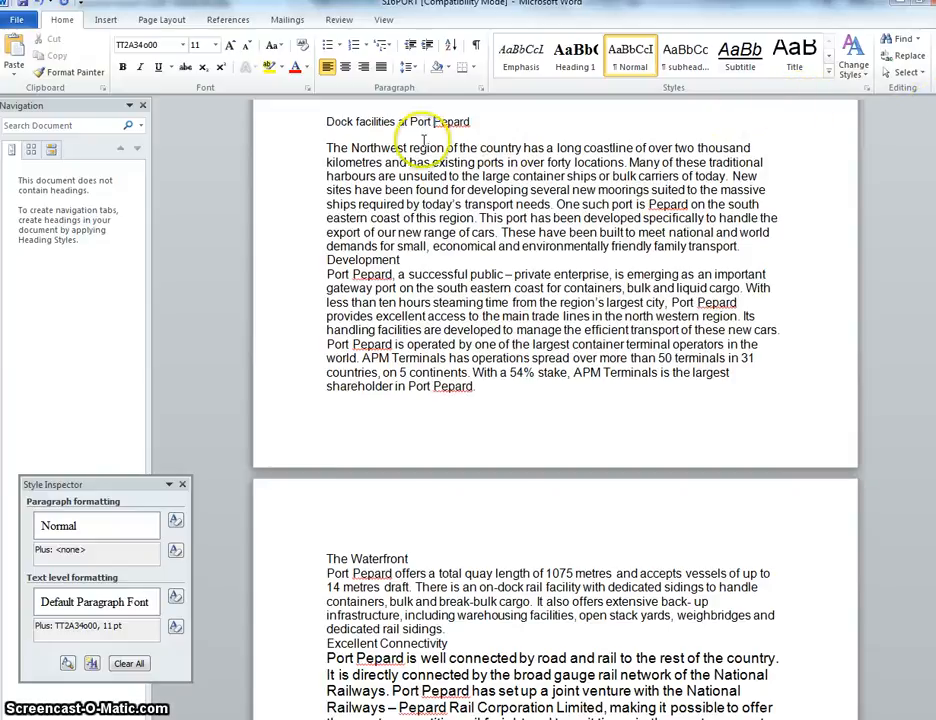
{"action": "left_click_drag", "start_coordinate": [483, 123], "coordinate": [340, 128]}
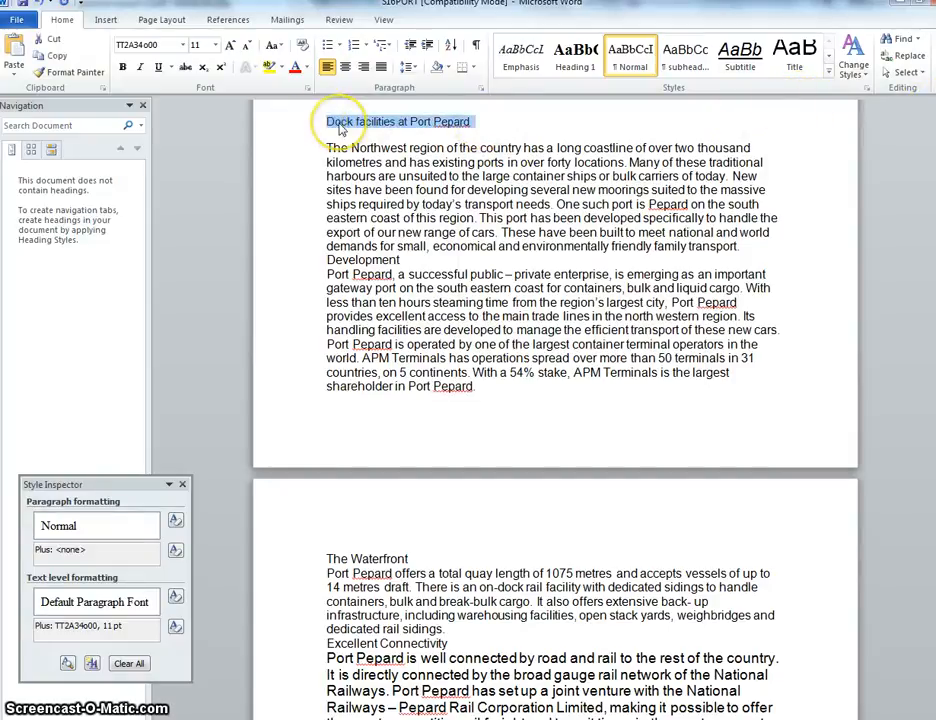
{"action": "right_click", "coordinate": [341, 127]}
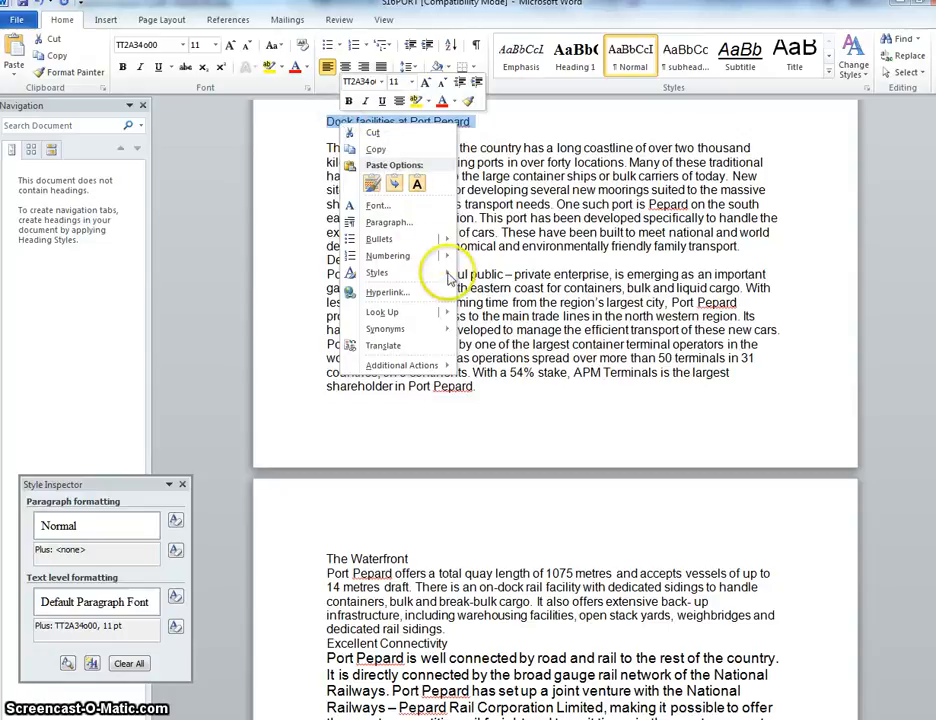
{"action": "mouse_move", "coordinate": [449, 278]}
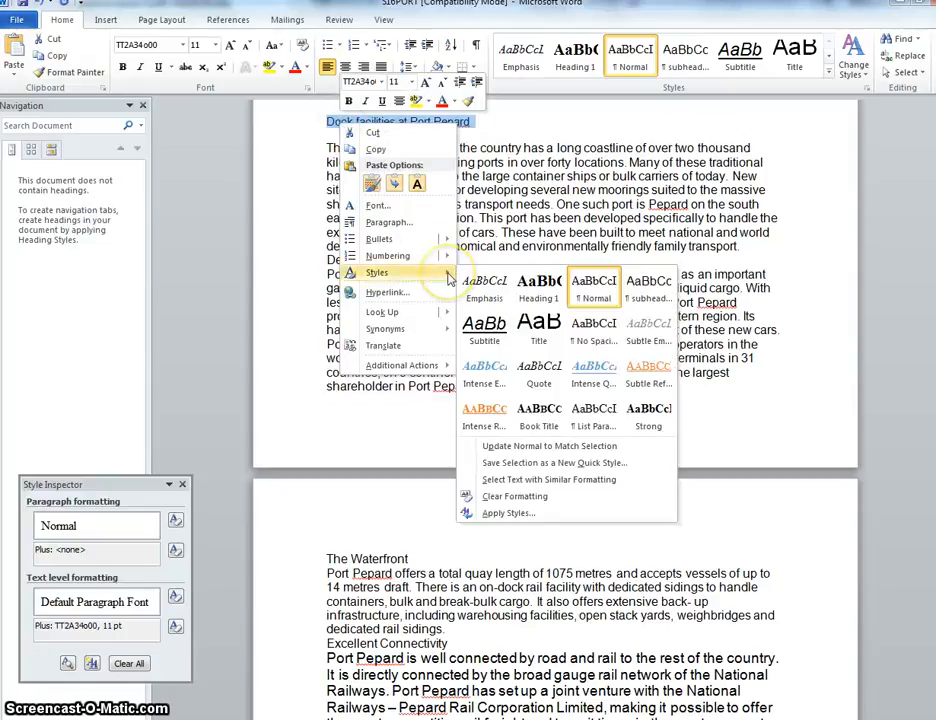
{"action": "left_click", "coordinate": [553, 516]}
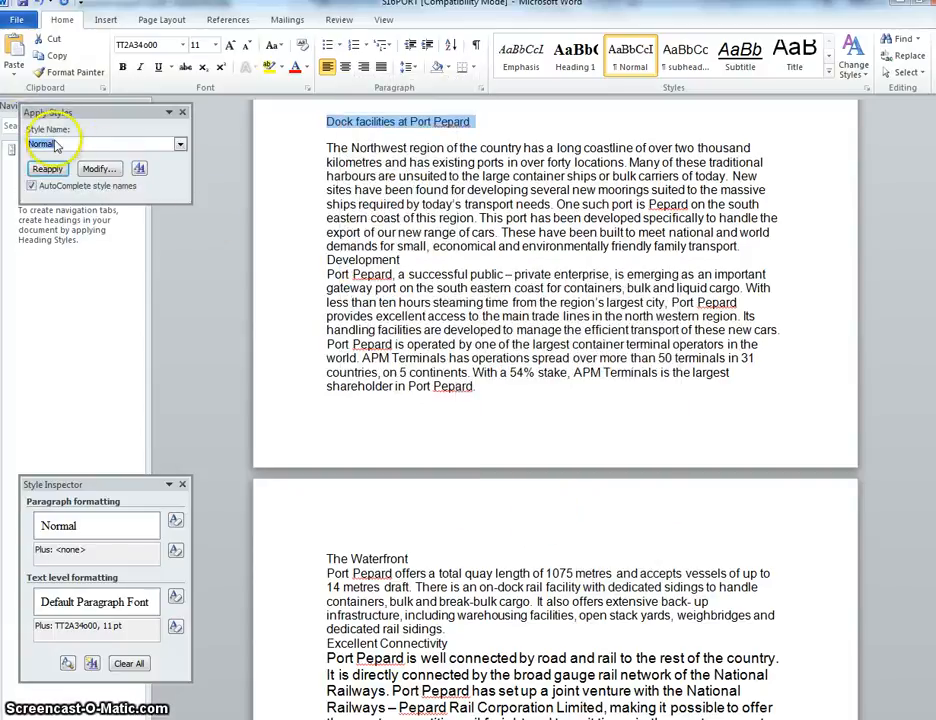
{"action": "left_click", "coordinate": [179, 147]}
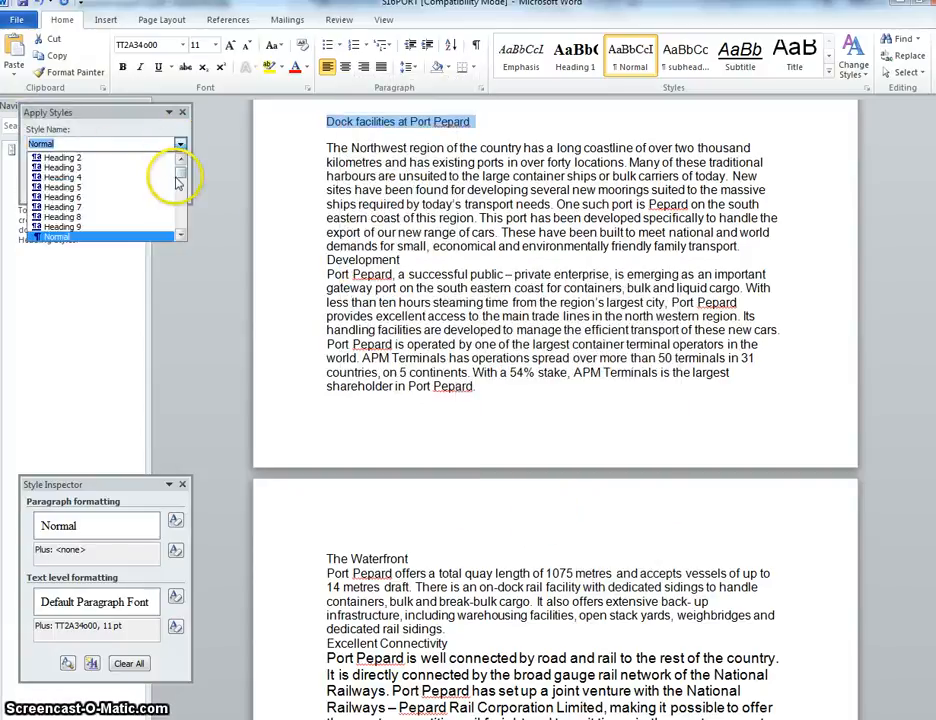
{"action": "left_click_drag", "start_coordinate": [180, 178], "coordinate": [181, 191]}
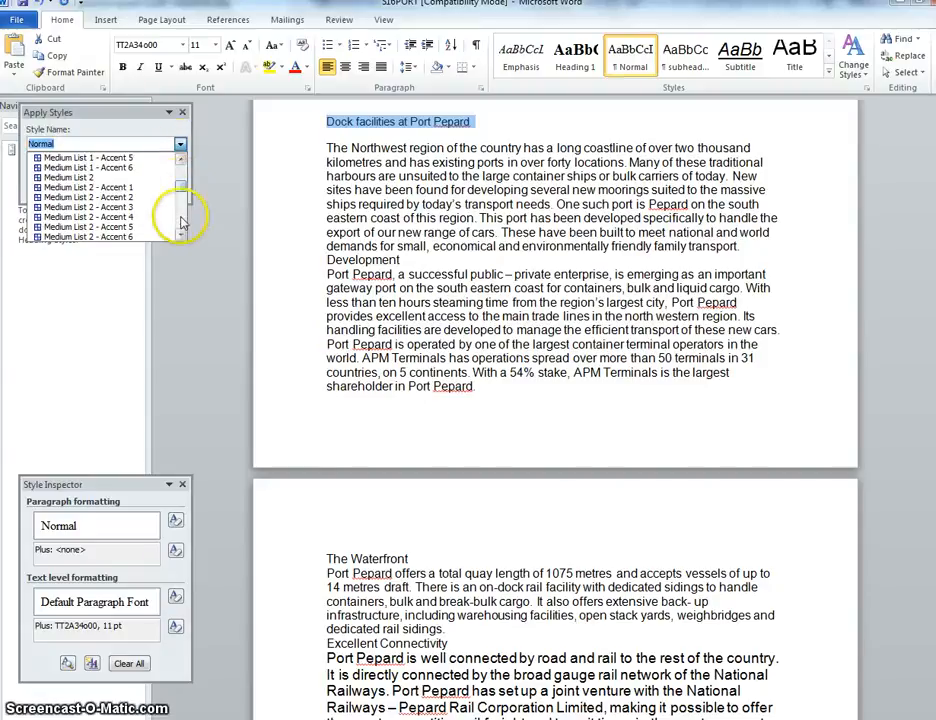
{"action": "left_click", "coordinate": [181, 236]}
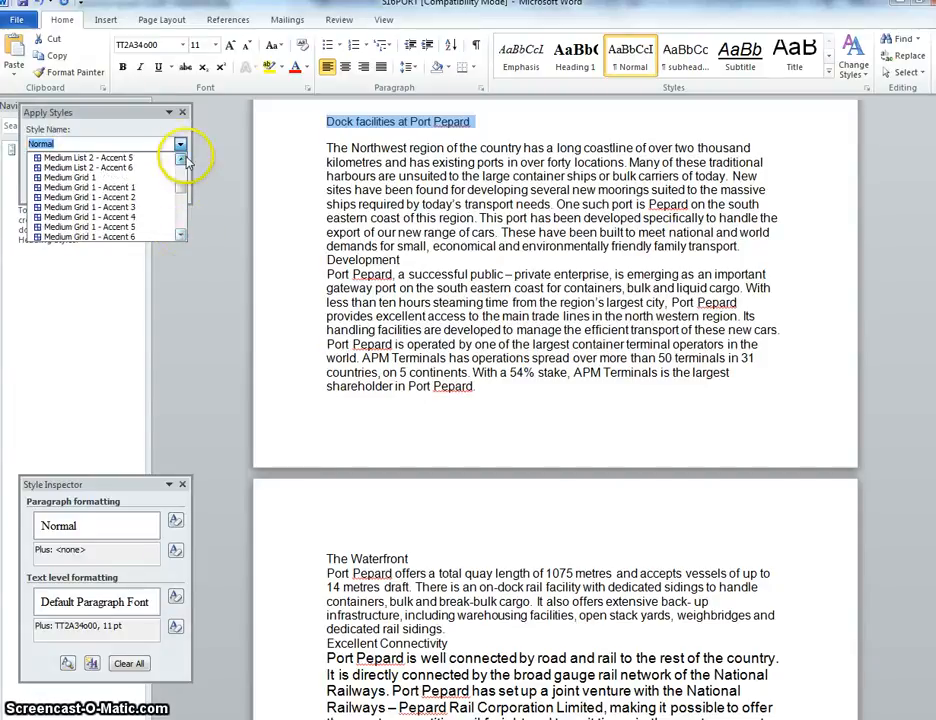
{"action": "left_click_drag", "start_coordinate": [183, 191], "coordinate": [181, 160]}
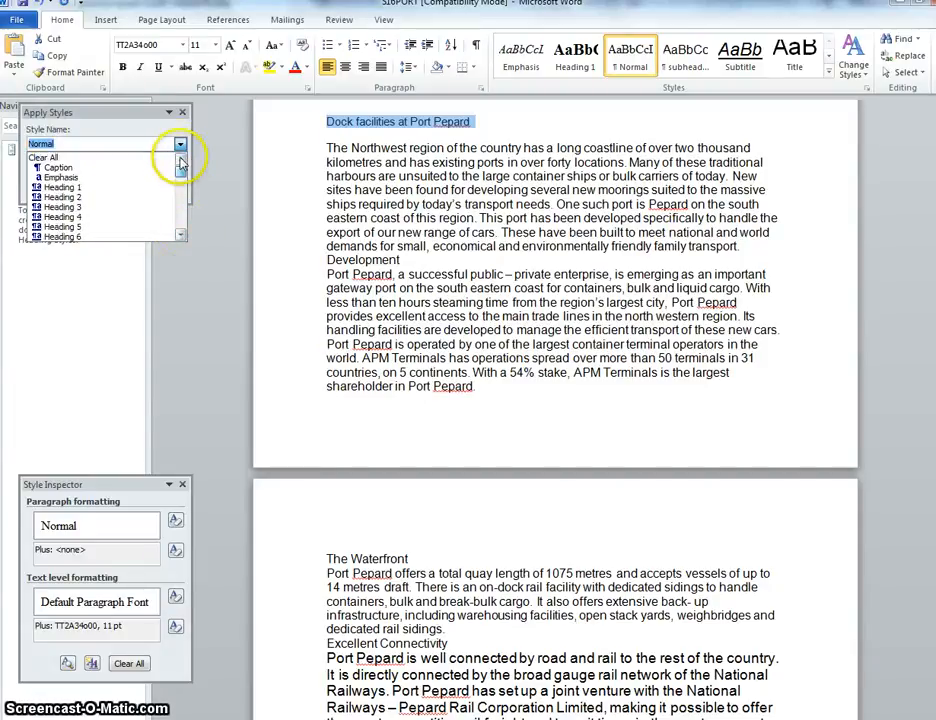
{"action": "left_click", "coordinate": [181, 236]}
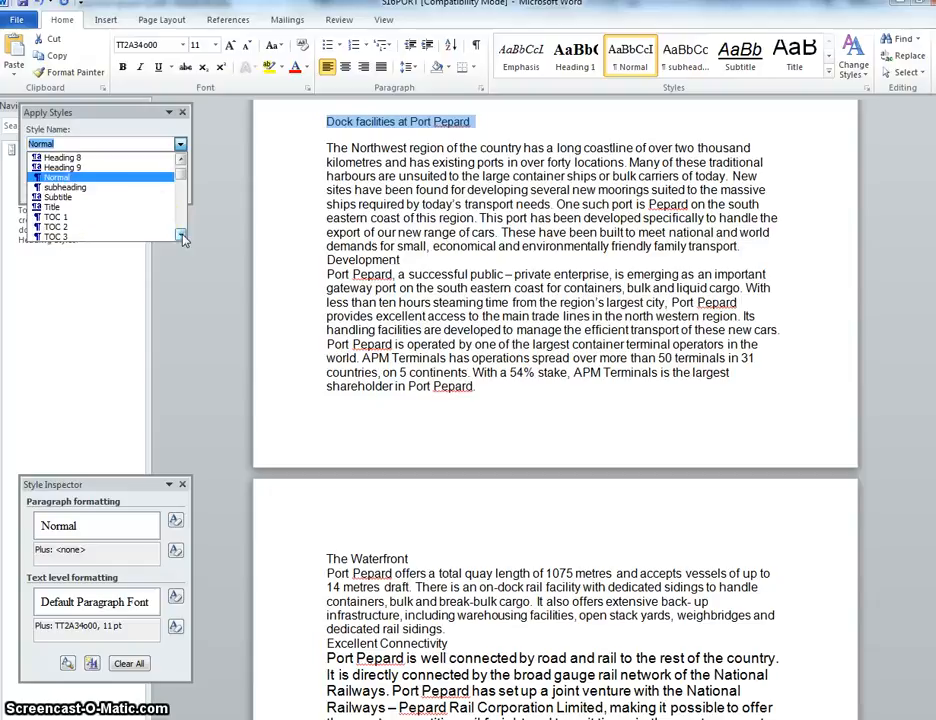
{"action": "left_click", "coordinate": [181, 236]}
{"action": "left_click", "coordinate": [120, 196]}
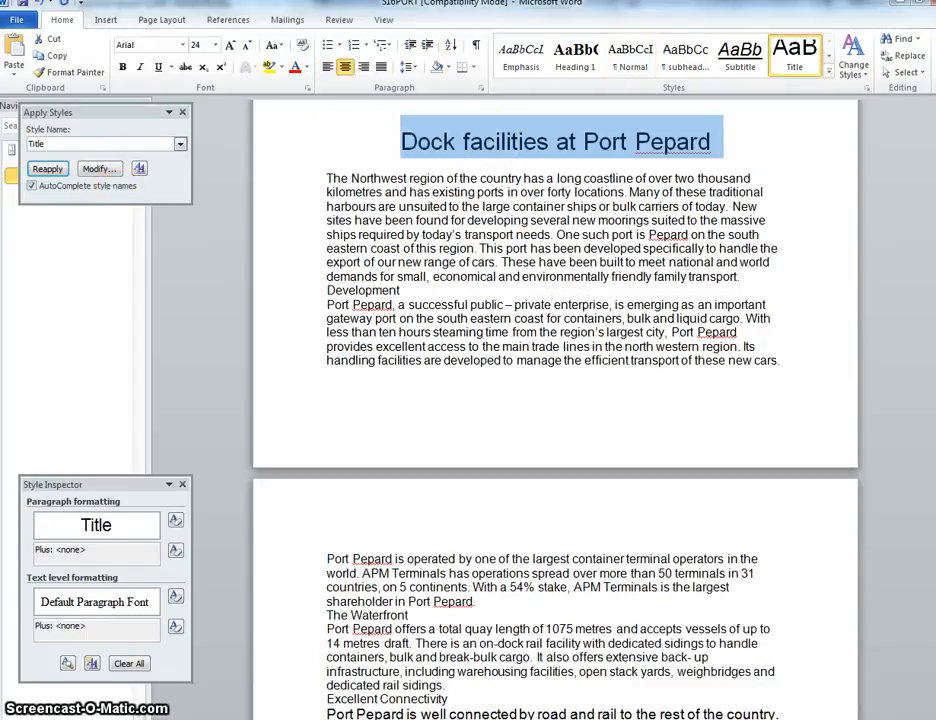
Check tasks 5 to 9 in the specimen paper in Adobe Reader, return to Word and review the title's style options
{"action": "key", "text": "alt+Tab"}
{"action": "scroll", "coordinate": [380, 376], "scroll_direction": "down", "scroll_amount": 5}
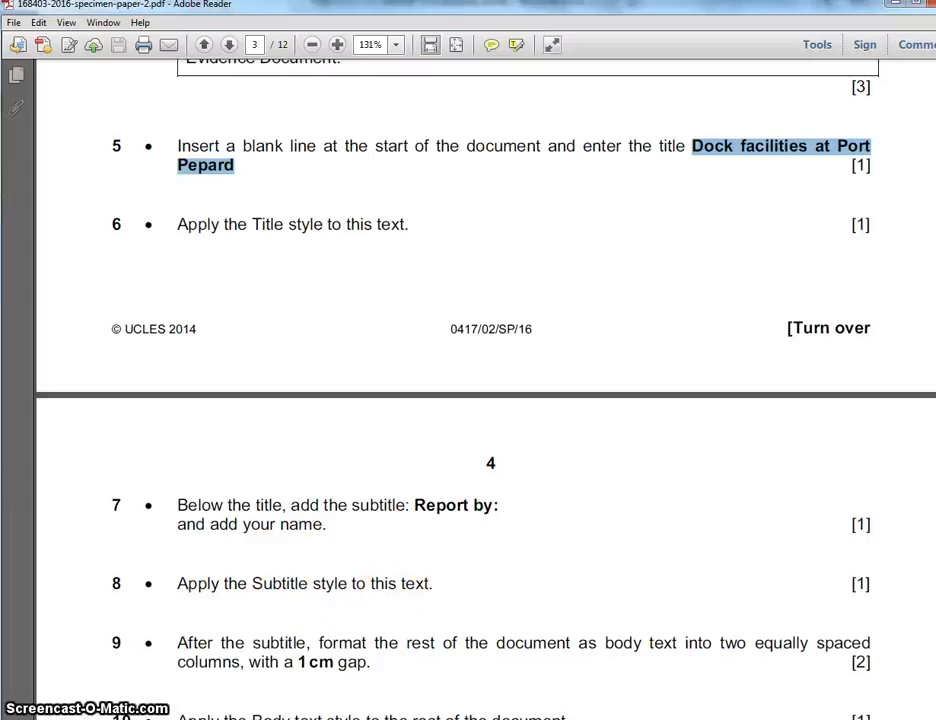
{"action": "key", "text": "alt+Tab"}
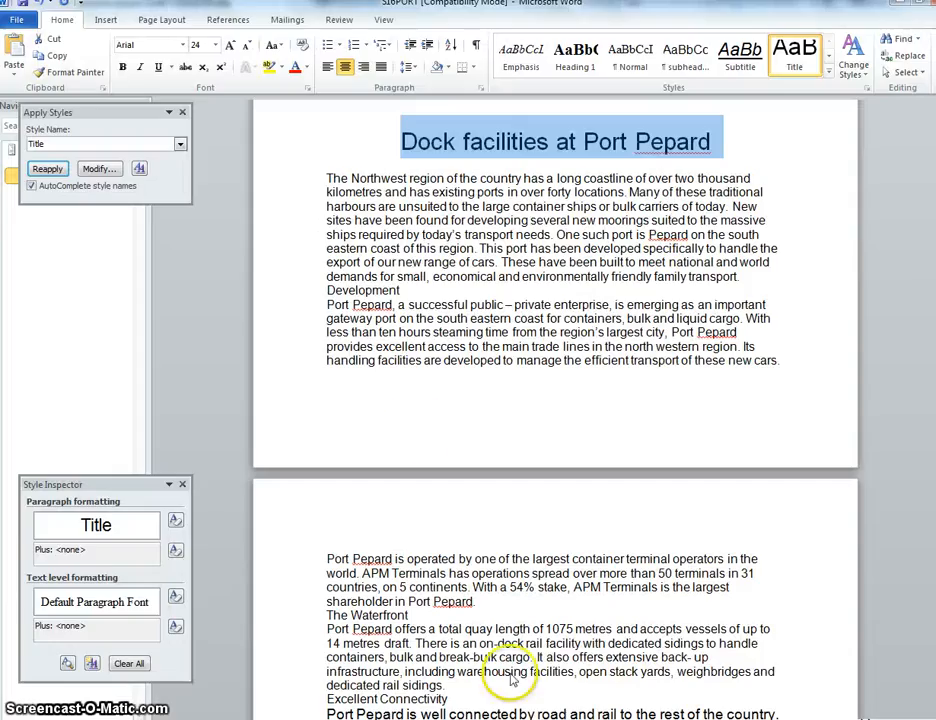
{"action": "right_click", "coordinate": [415, 153]}
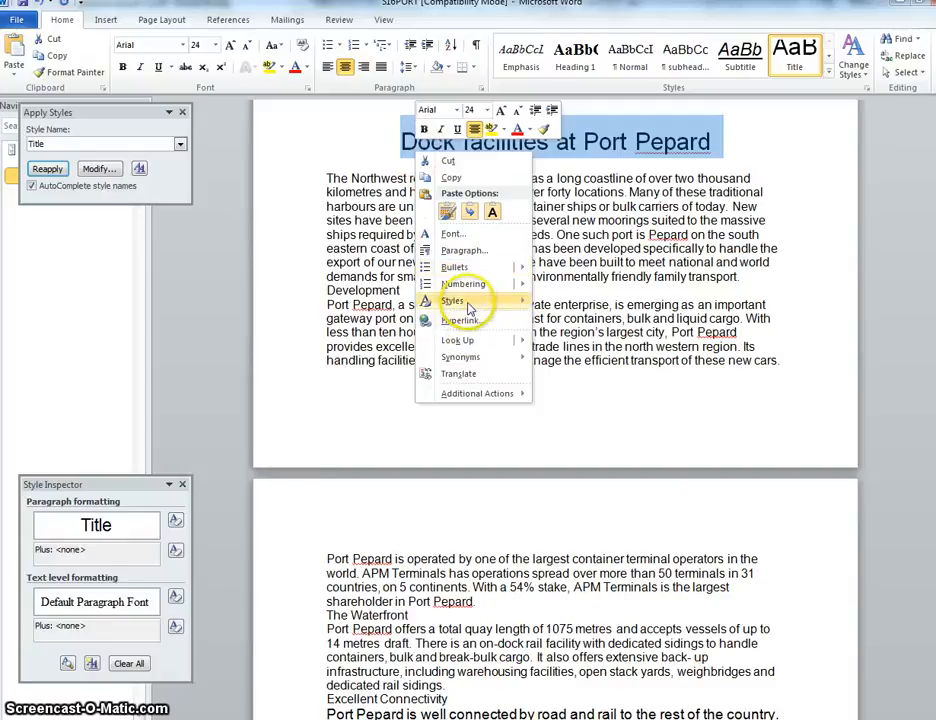
{"action": "mouse_move", "coordinate": [468, 304]}
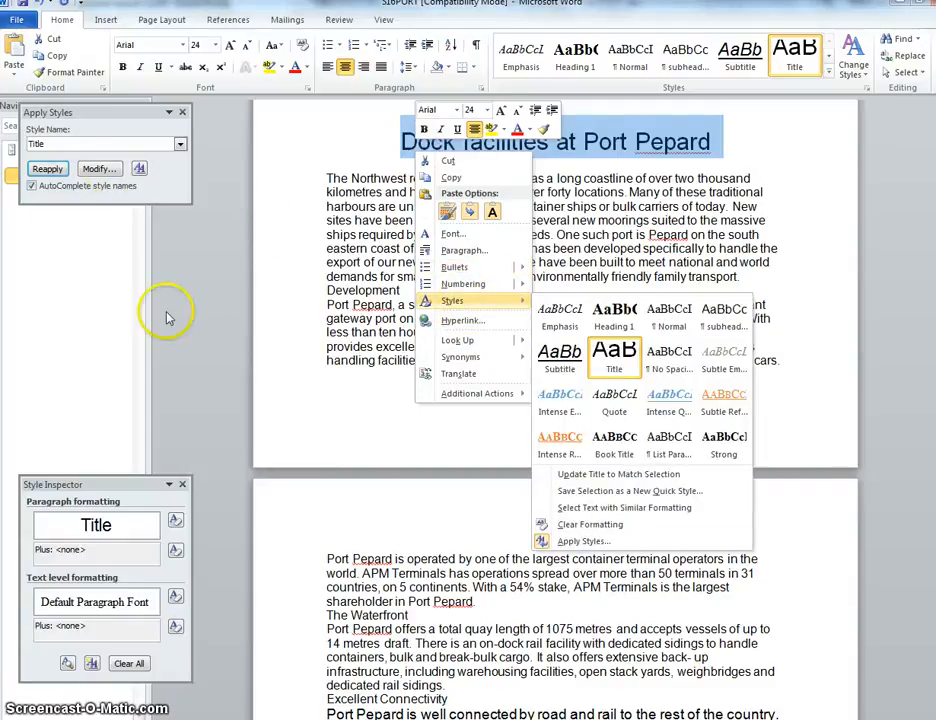
{"action": "left_click", "coordinate": [421, 478]}
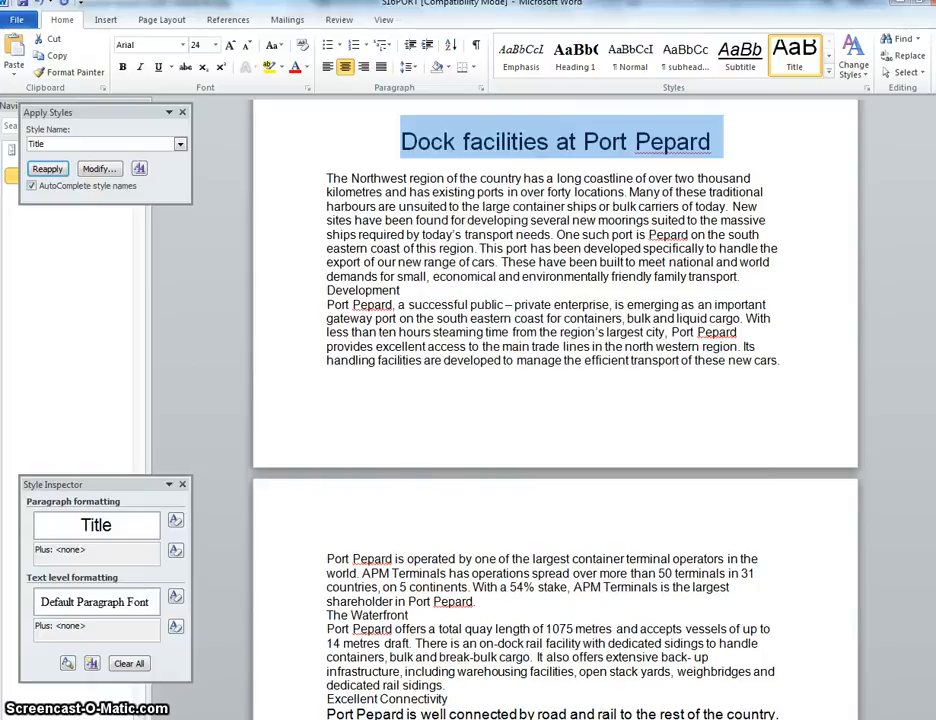
Switch to the specimen paper in Adobe Reader and read tasks 7 to 14 on page 4
{"action": "key", "text": "alt+Tab"}
{"action": "scroll", "coordinate": [491, 615], "scroll_direction": "down", "scroll_amount": 3}
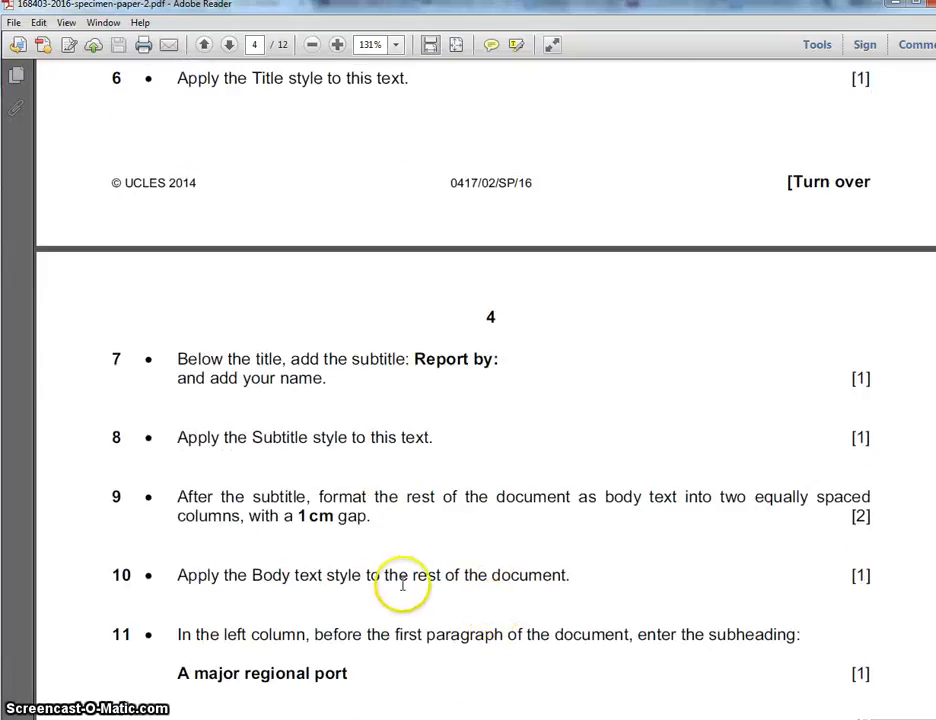
{"action": "scroll", "coordinate": [400, 585], "scroll_direction": "down", "scroll_amount": 4}
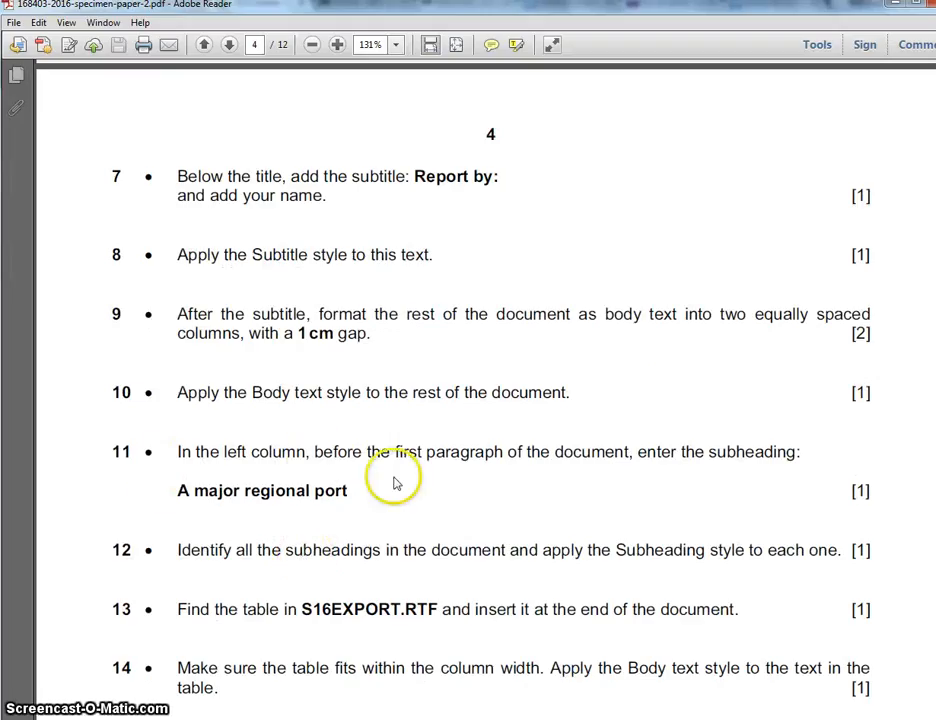